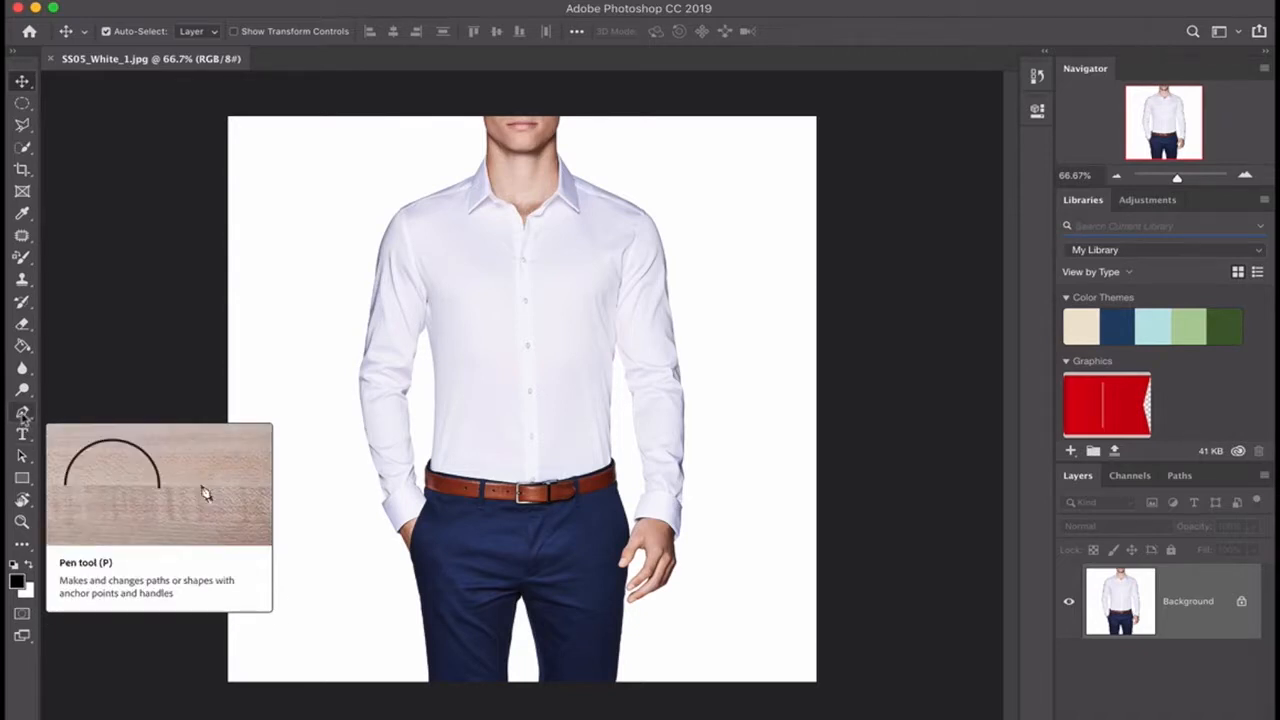
Step: Draw a closed four-point path with straight sides across the sleeve and shirt front using the Pen tool
{"action": "left_click", "coordinate": [22, 414]}
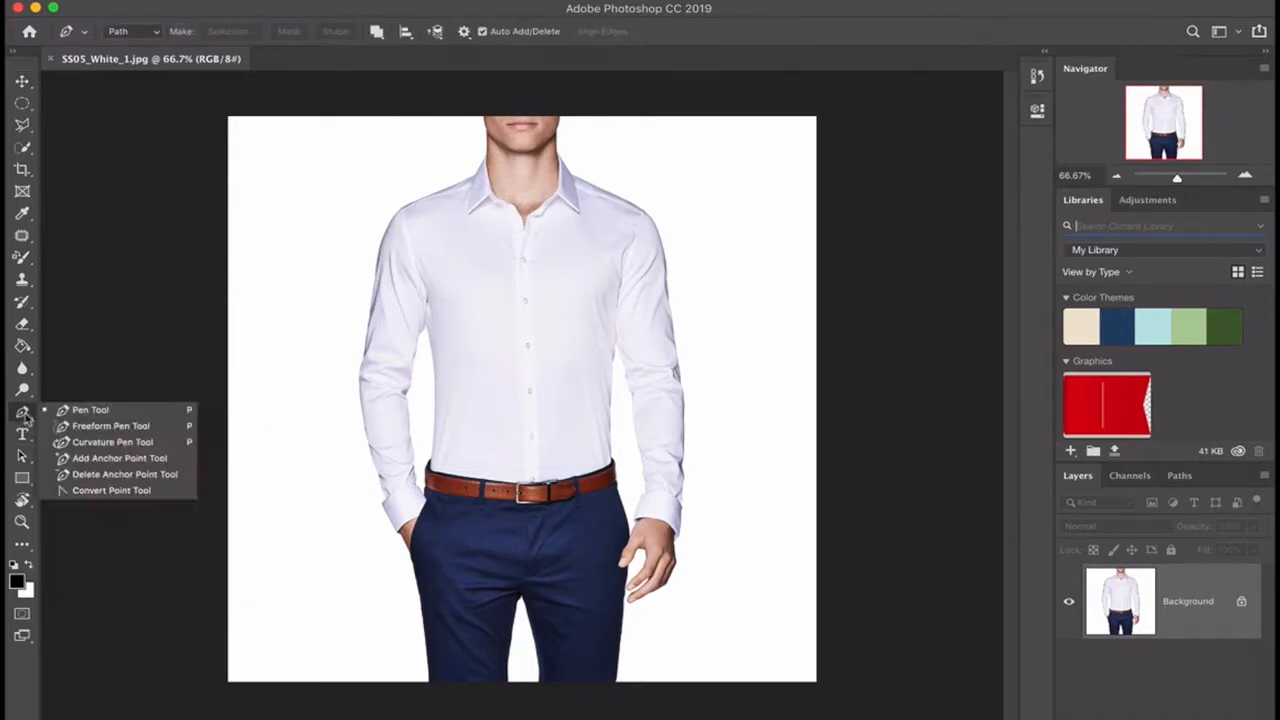
{"action": "left_click", "coordinate": [137, 414]}
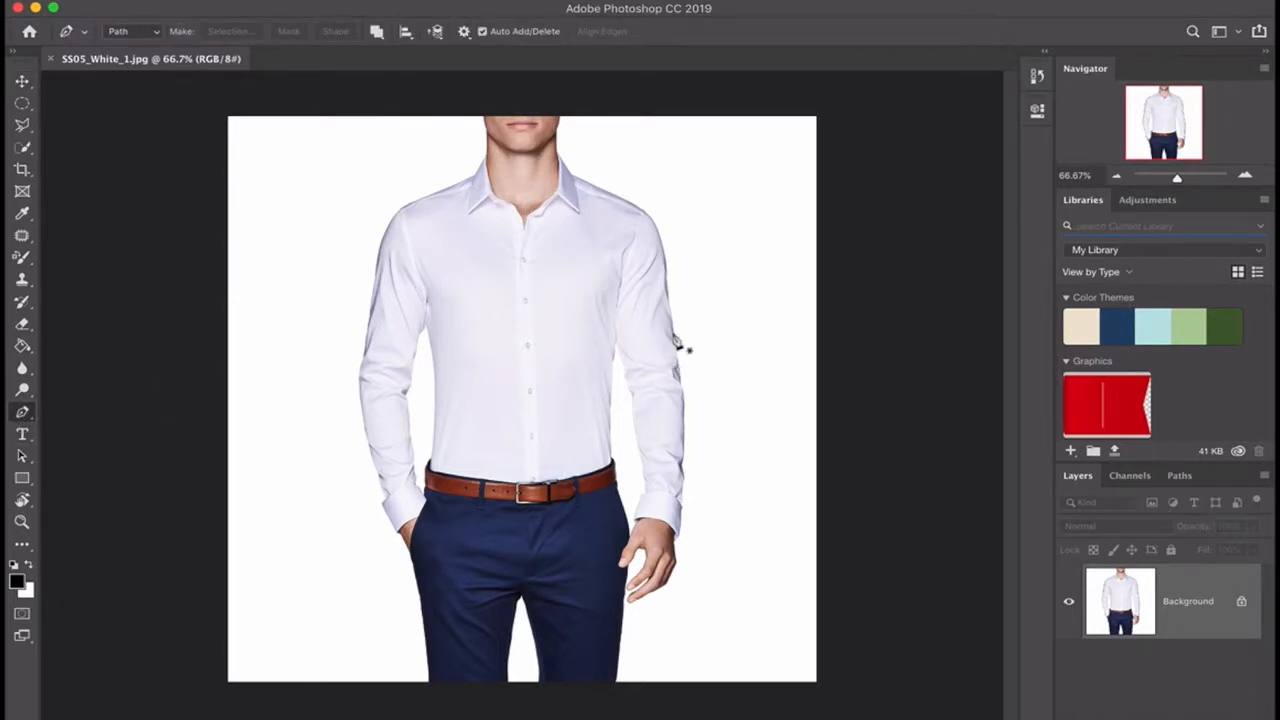
{"action": "left_click", "coordinate": [281, 437]}
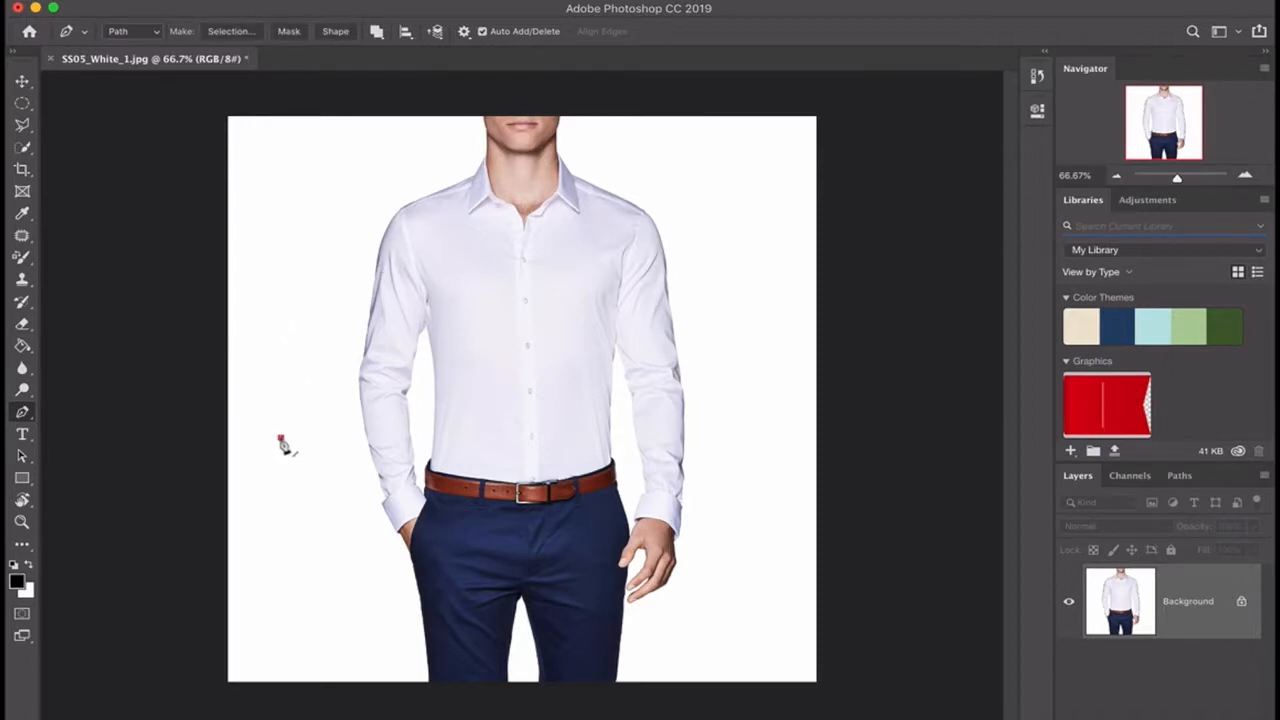
{"action": "left_click", "coordinate": [312, 318]}
{"action": "left_click", "coordinate": [446, 318]}
{"action": "left_click", "coordinate": [487, 426]}
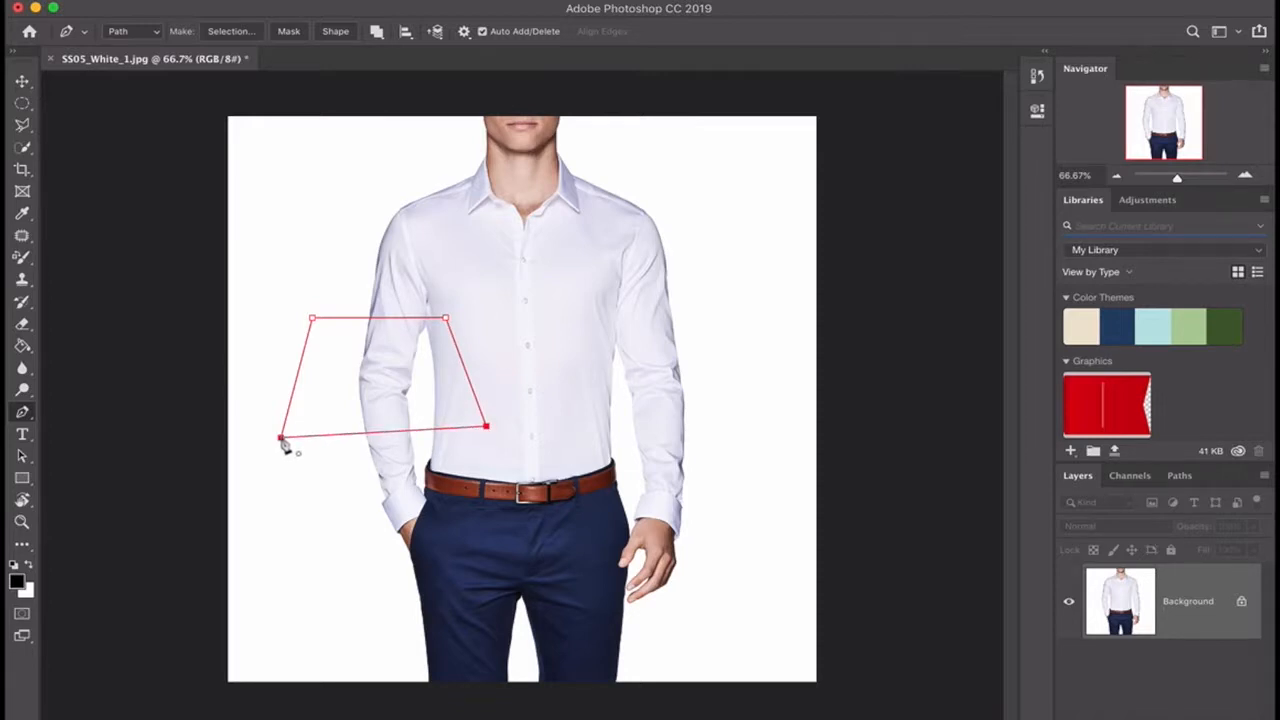
{"action": "left_click", "coordinate": [282, 439]}
Step: Undo every anchor point of the straight-sided path
{"action": "key", "text": "super+z"}
{"action": "key", "text": "super+z"}
{"action": "key", "text": "super+z"}
{"action": "key", "text": "super+z"}
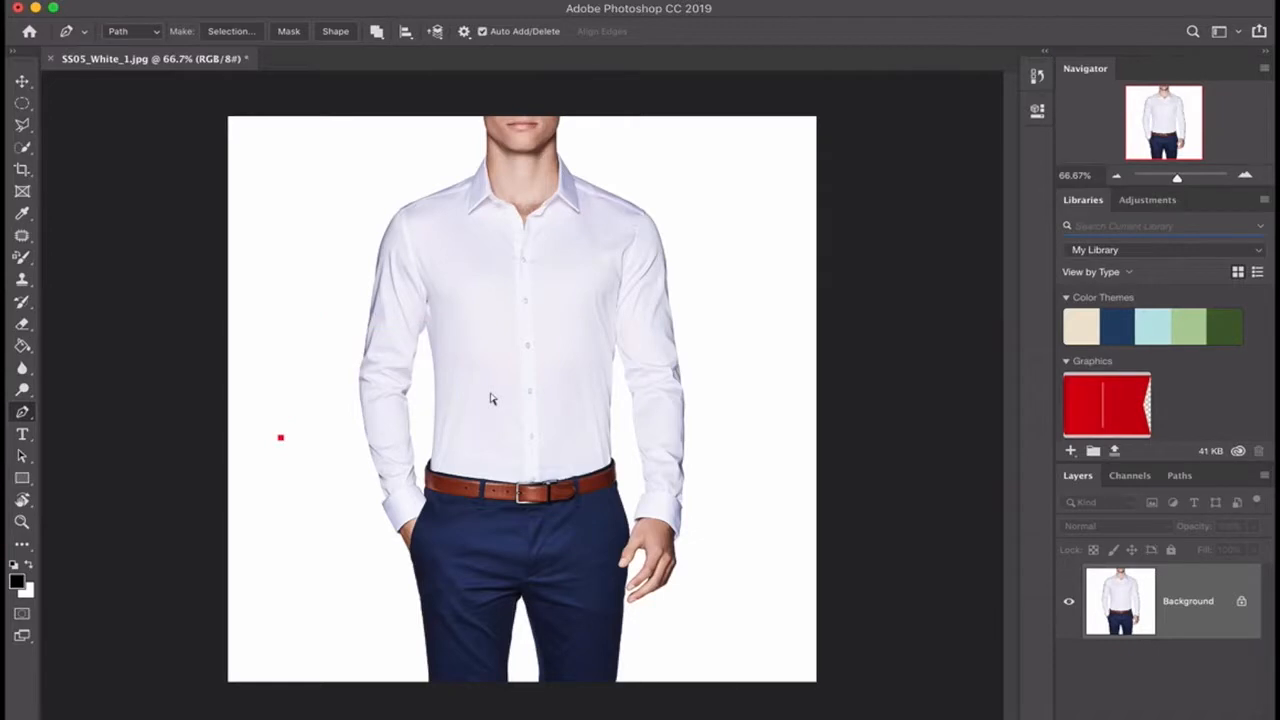
{"action": "key", "text": "super+z"}
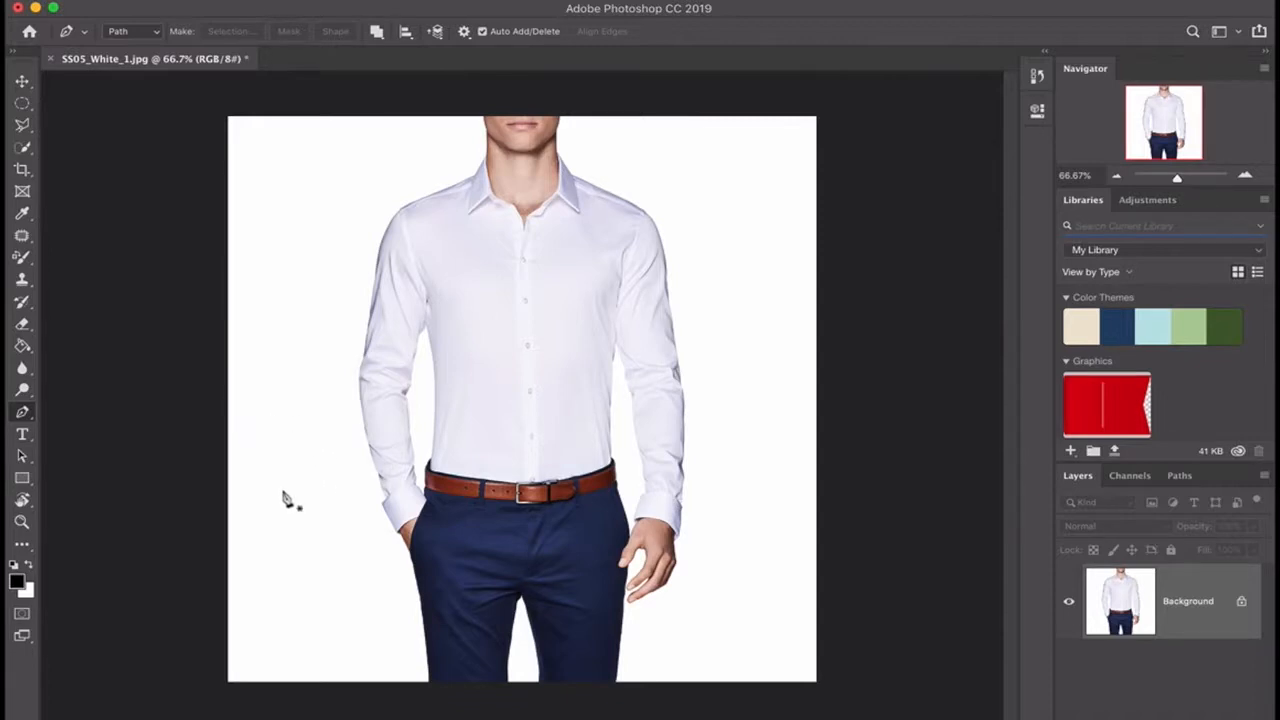
Step: Draw an open curved path of seven anchor points looping around the forearm sleeve, shaping the bends with direction handles
{"action": "mouse_move", "coordinate": [282, 494]}
{"action": "left_mouse_down"}
{"action": "mouse_move", "coordinate": [309, 506]}
{"action": "mouse_move", "coordinate": [283, 522]}
{"action": "mouse_move", "coordinate": [277, 488]}
{"action": "mouse_move", "coordinate": [302, 503]}
{"action": "mouse_move", "coordinate": [286, 490]}
{"action": "left_mouse_up"}
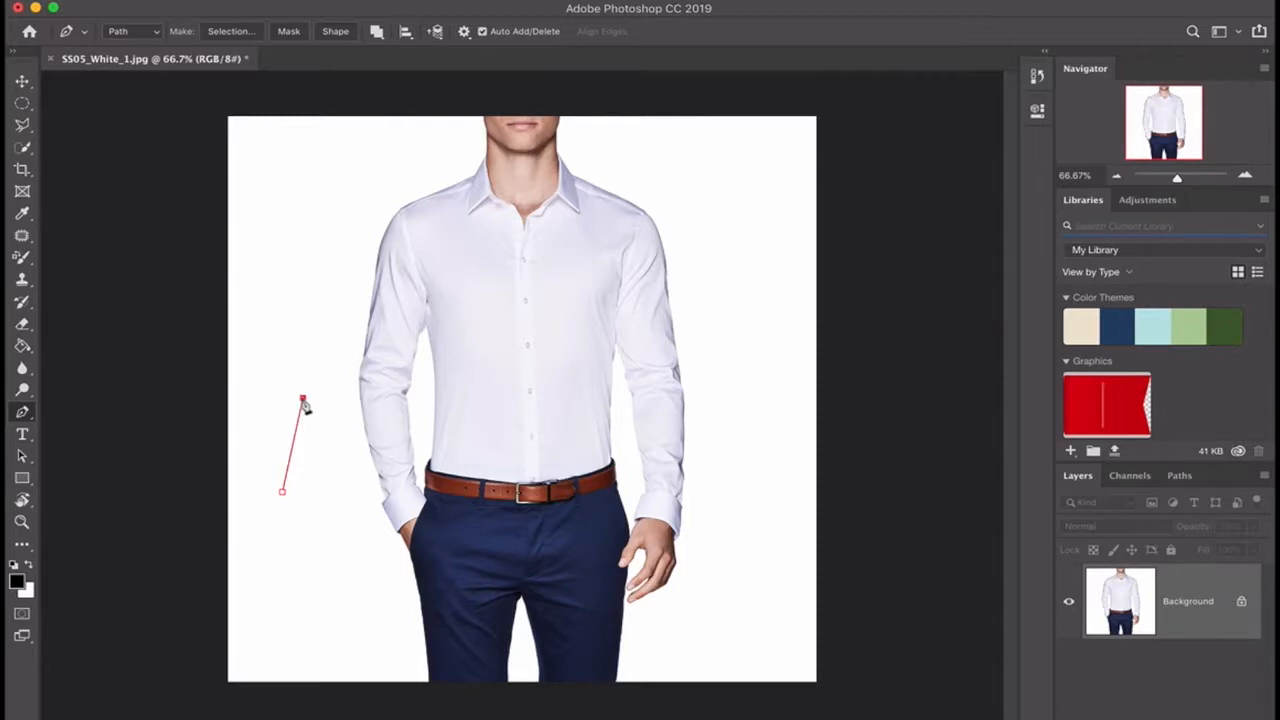
{"action": "left_click_drag", "start_coordinate": [302, 398], "coordinate": [324, 376]}
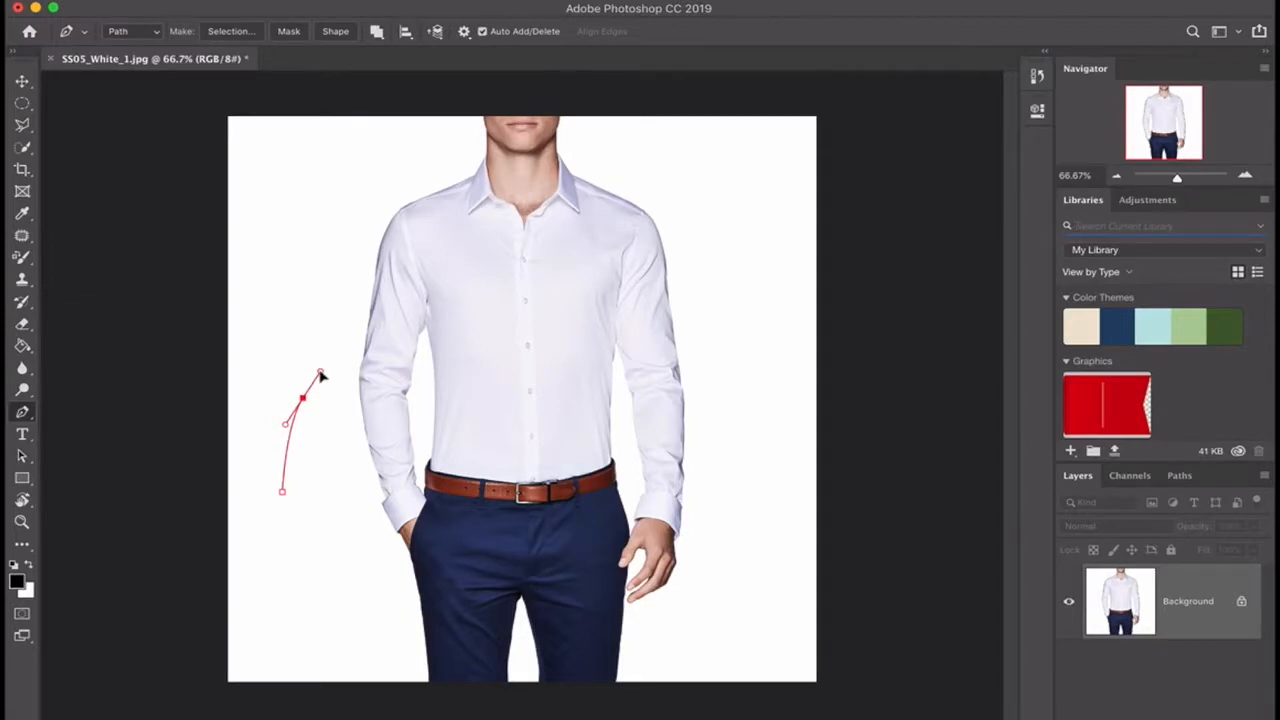
{"action": "left_click_drag", "start_coordinate": [320, 375], "coordinate": [321, 375]}
{"action": "left_click_drag", "start_coordinate": [420, 388], "coordinate": [443, 411]}
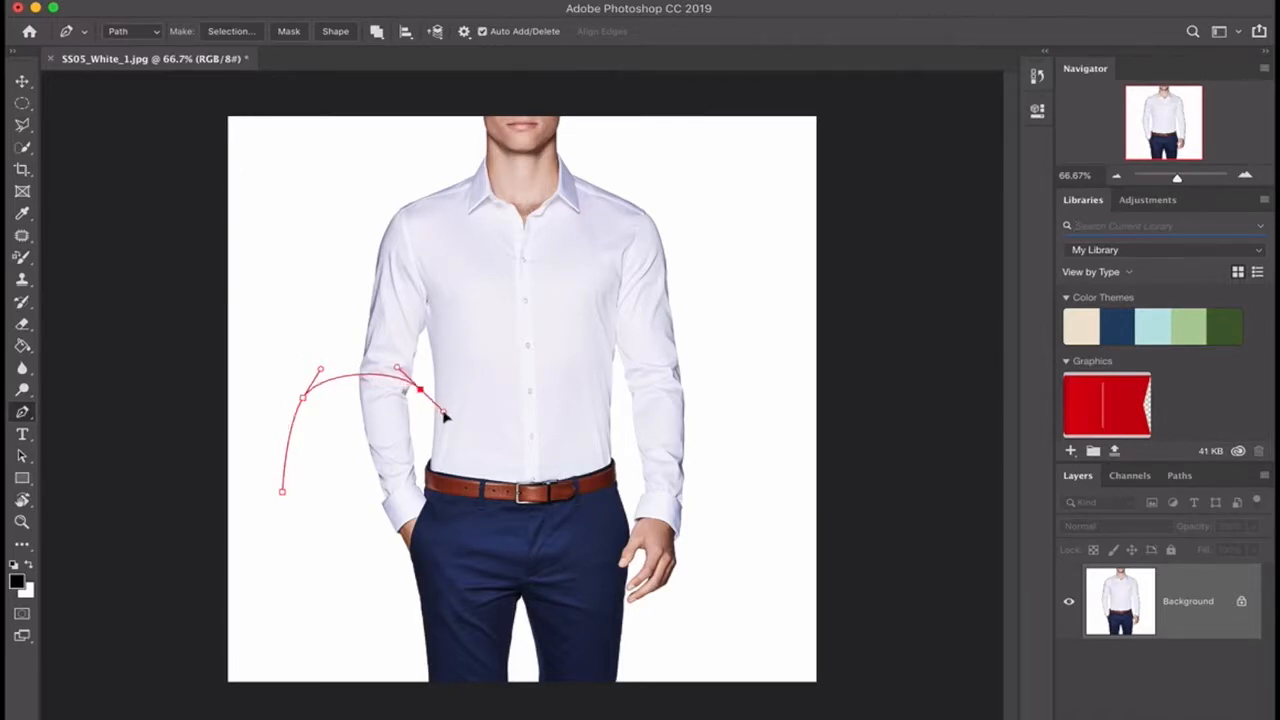
{"action": "left_click_drag", "start_coordinate": [378, 513], "coordinate": [346, 522]}
{"action": "left_click_drag", "start_coordinate": [390, 431], "coordinate": [331, 409]}
{"action": "left_click_drag", "start_coordinate": [309, 470], "coordinate": [307, 490]}
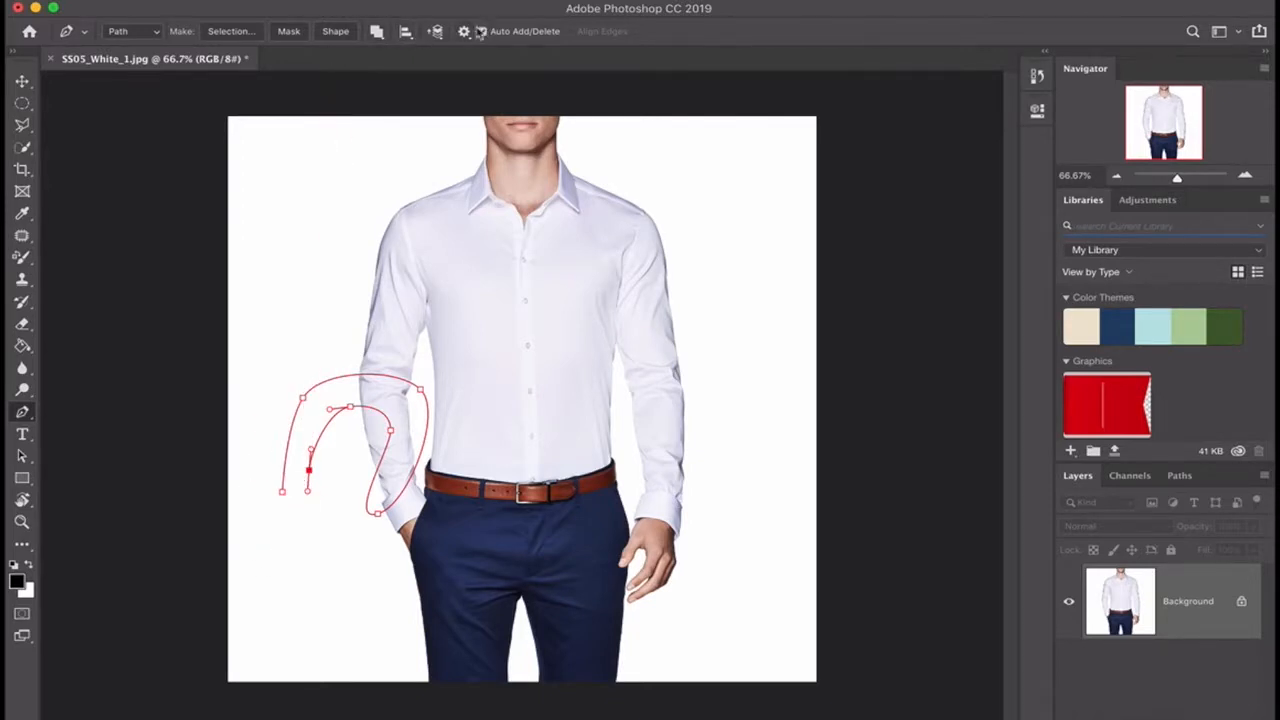
Step: Switch the Pen tool's Rubber Band option off and back on
{"action": "left_click", "coordinate": [464, 32]}
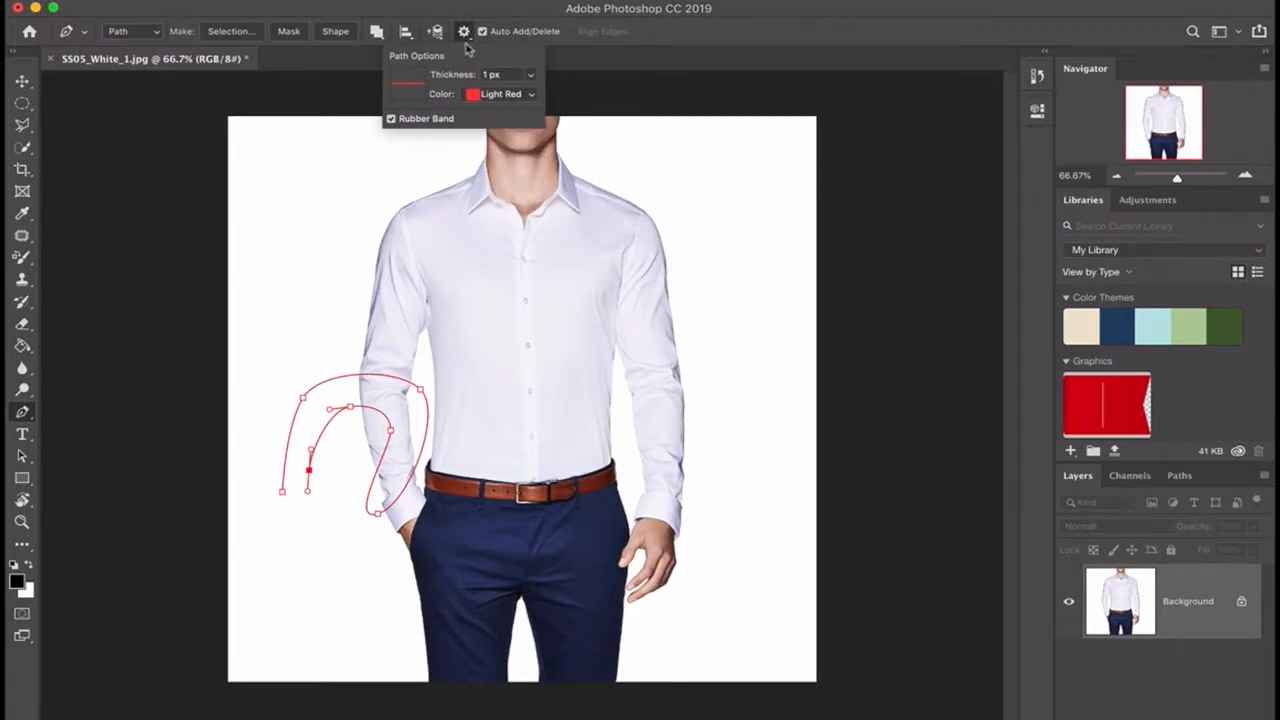
{"action": "left_click", "coordinate": [391, 119]}
{"action": "left_click", "coordinate": [464, 31]}
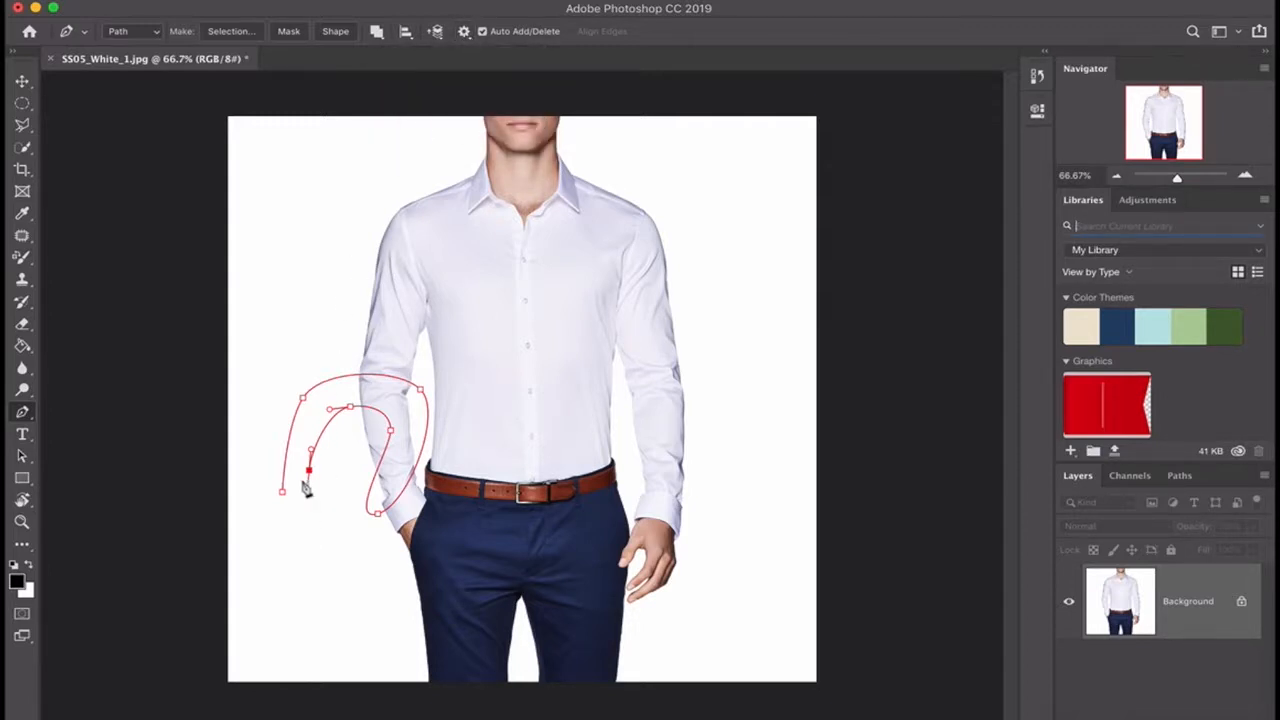
{"action": "left_click", "coordinate": [464, 31]}
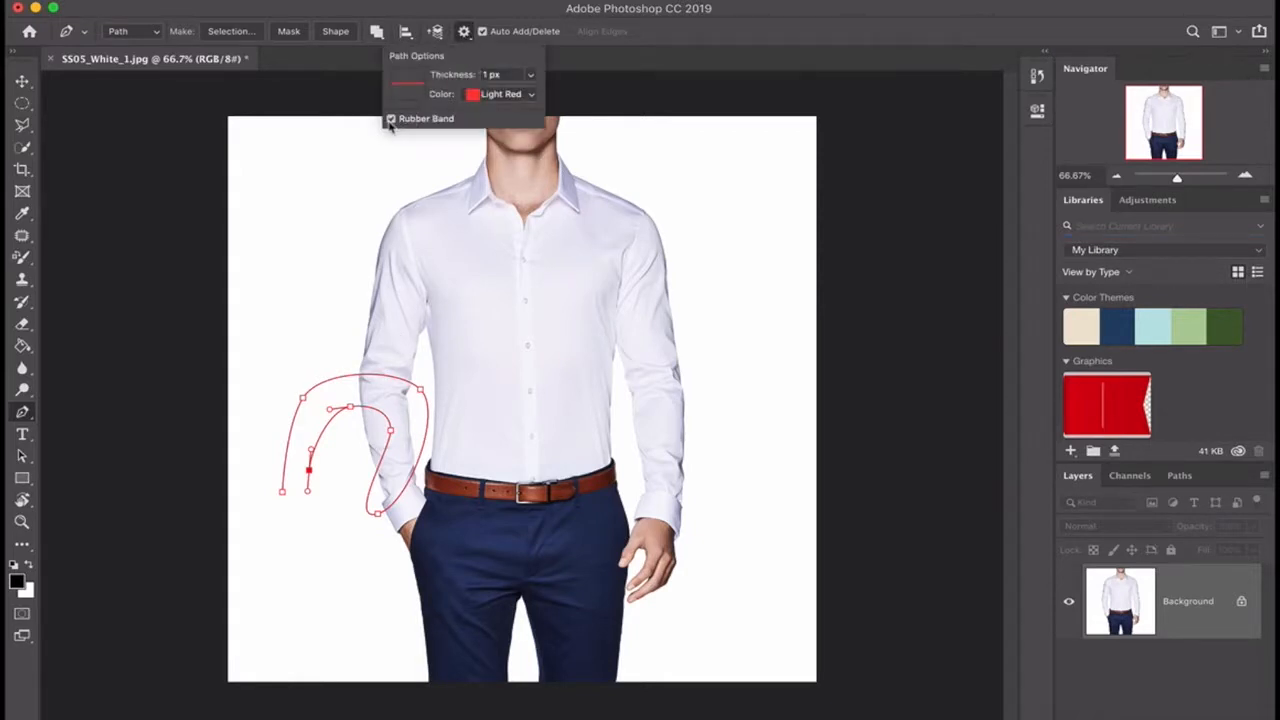
{"action": "left_click", "coordinate": [464, 31]}
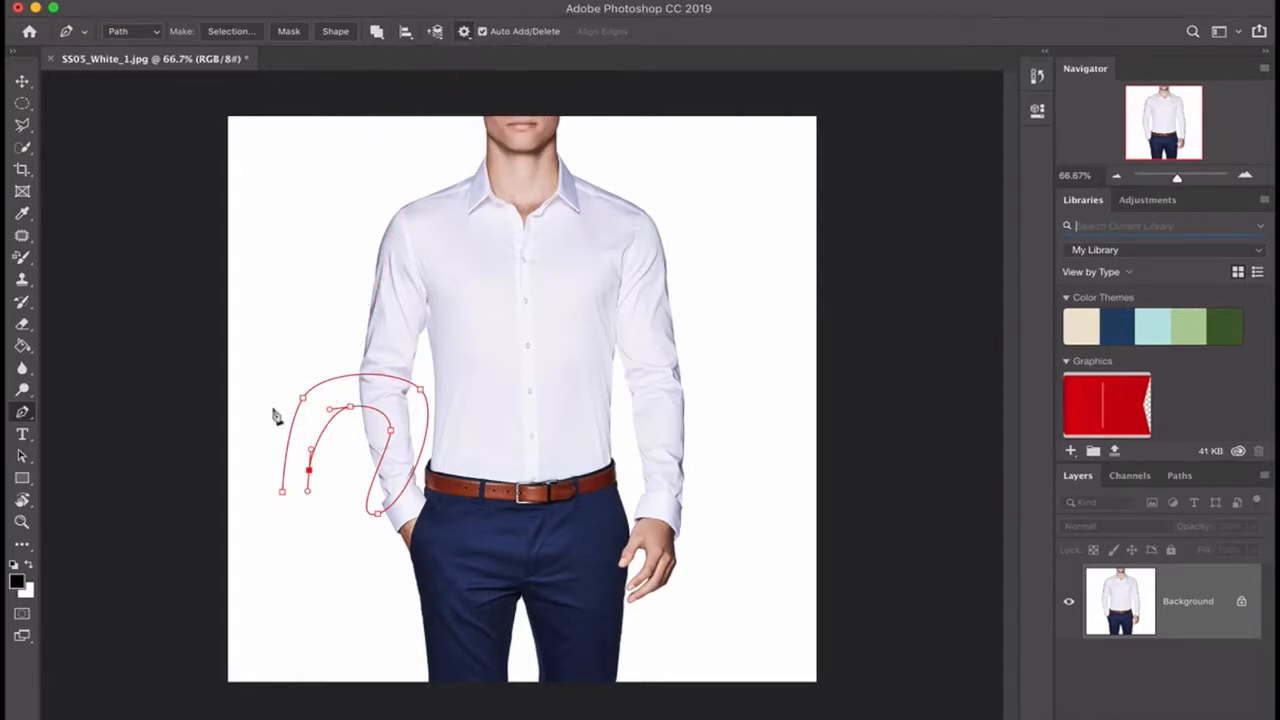
Step: Close the curved path at its starting anchor point and delete the whole path
{"action": "left_click", "coordinate": [283, 493]}
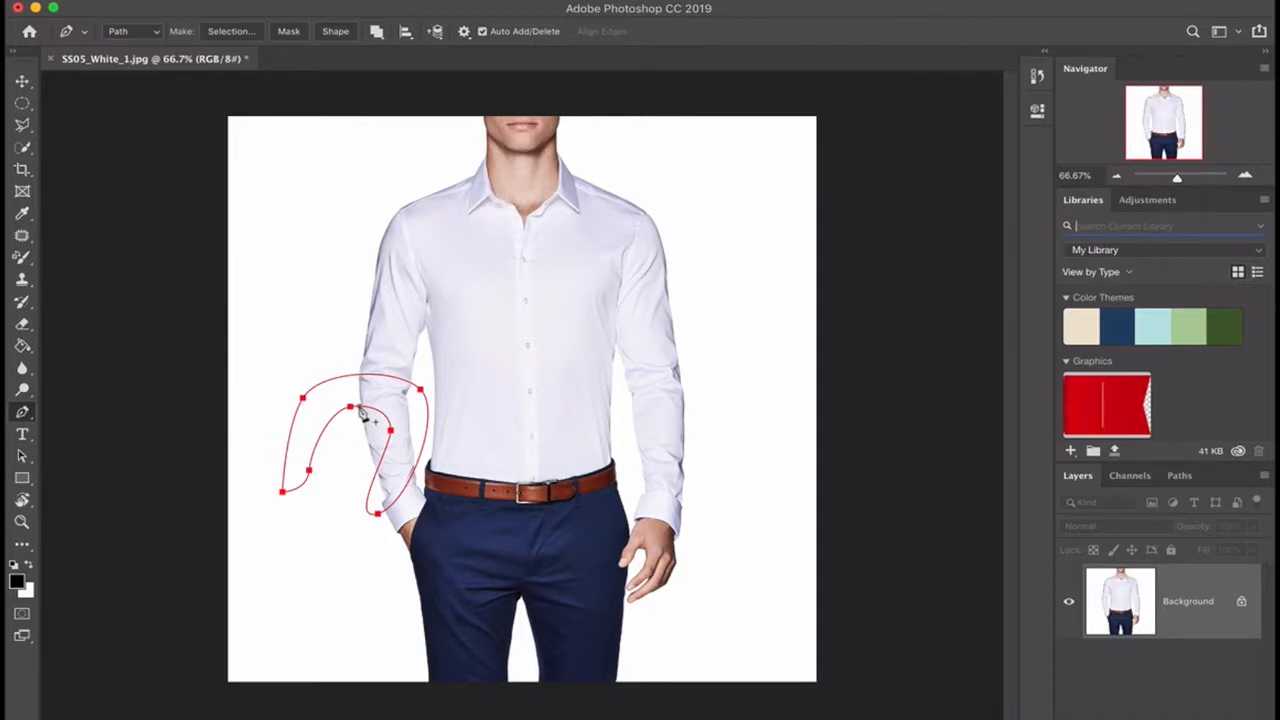
{"action": "left_click", "coordinate": [24, 83]}
{"action": "key", "text": "Delete"}
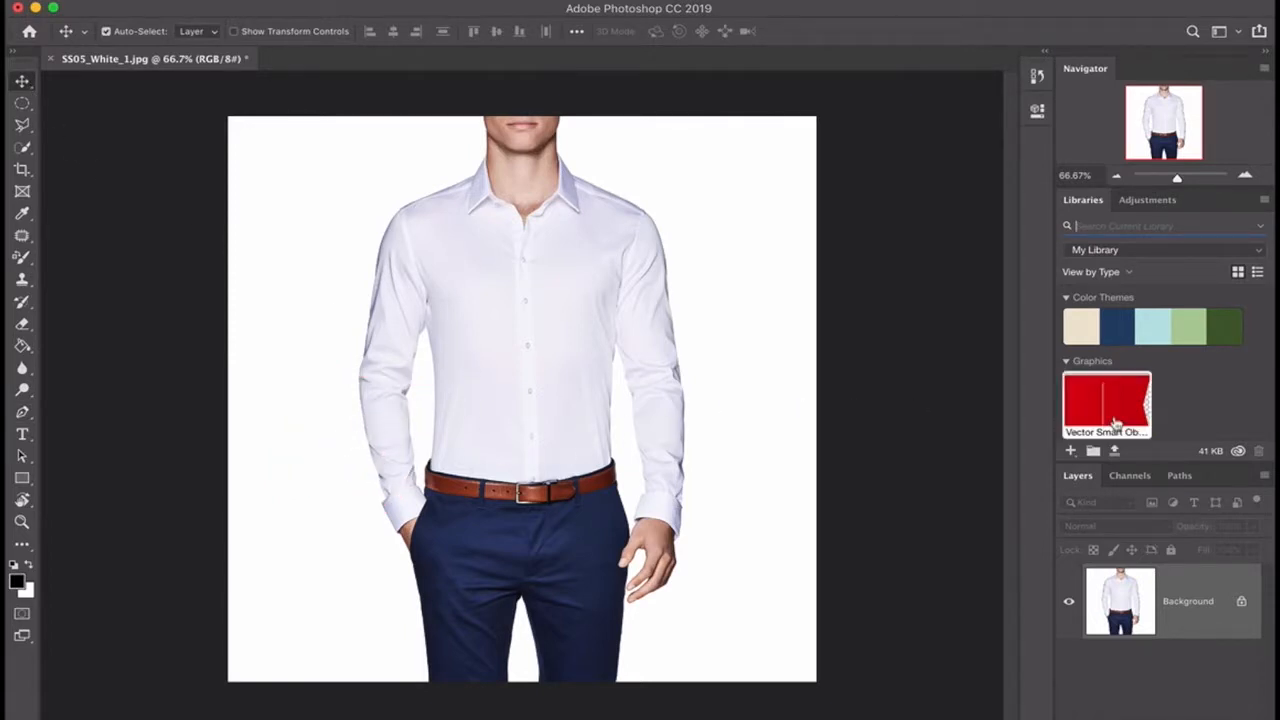
Step: Close the Paths panel and restore it to the workspace
{"action": "left_click", "coordinate": [1180, 476]}
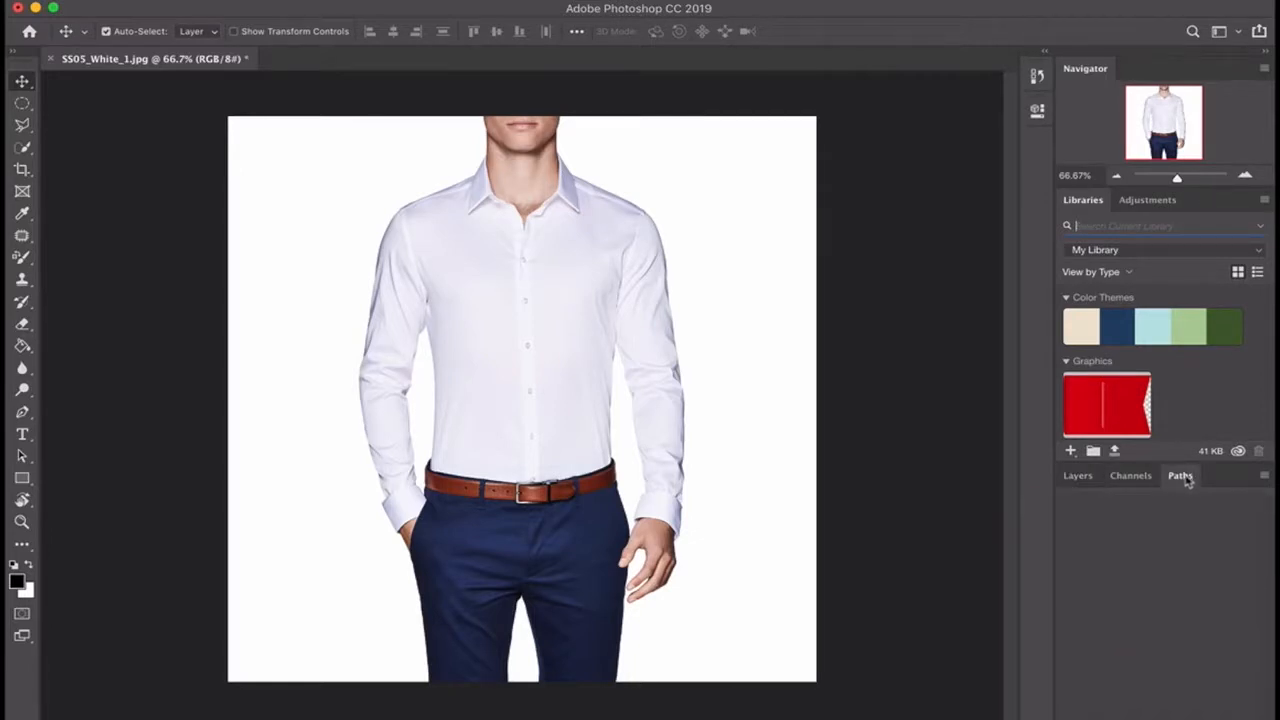
{"action": "right_click", "coordinate": [1186, 481]}
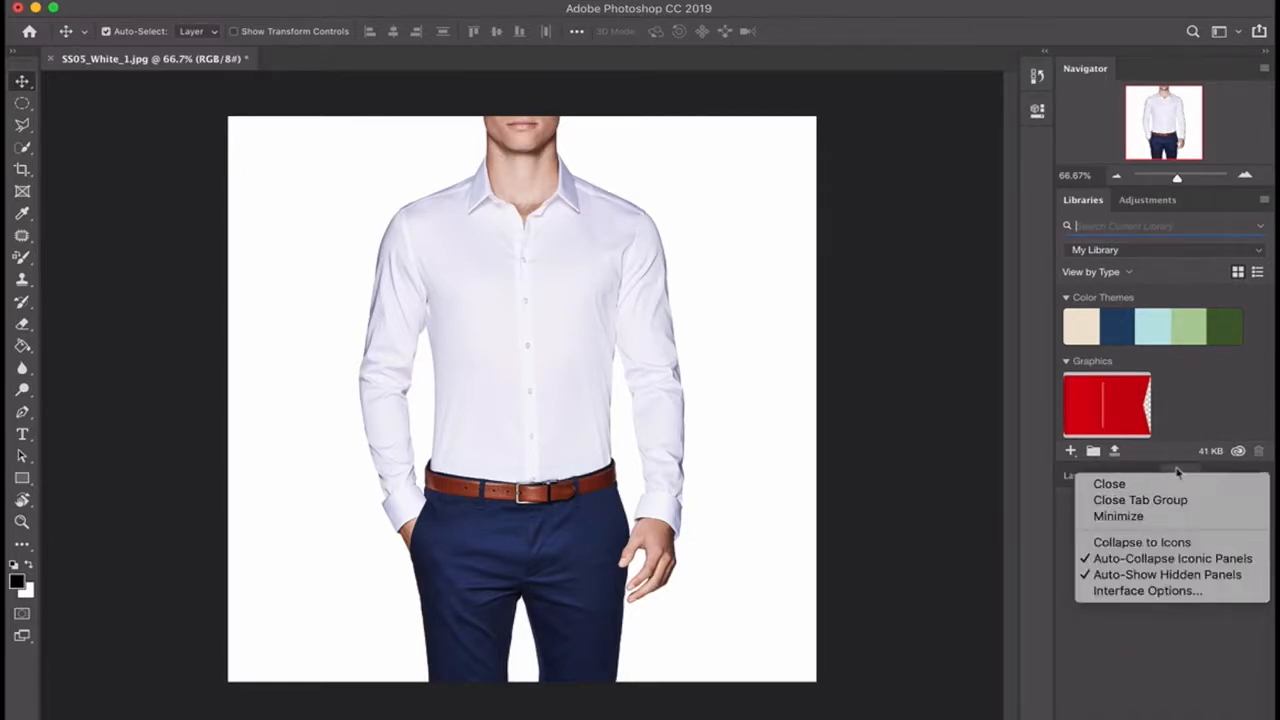
{"action": "left_click", "coordinate": [1172, 484]}
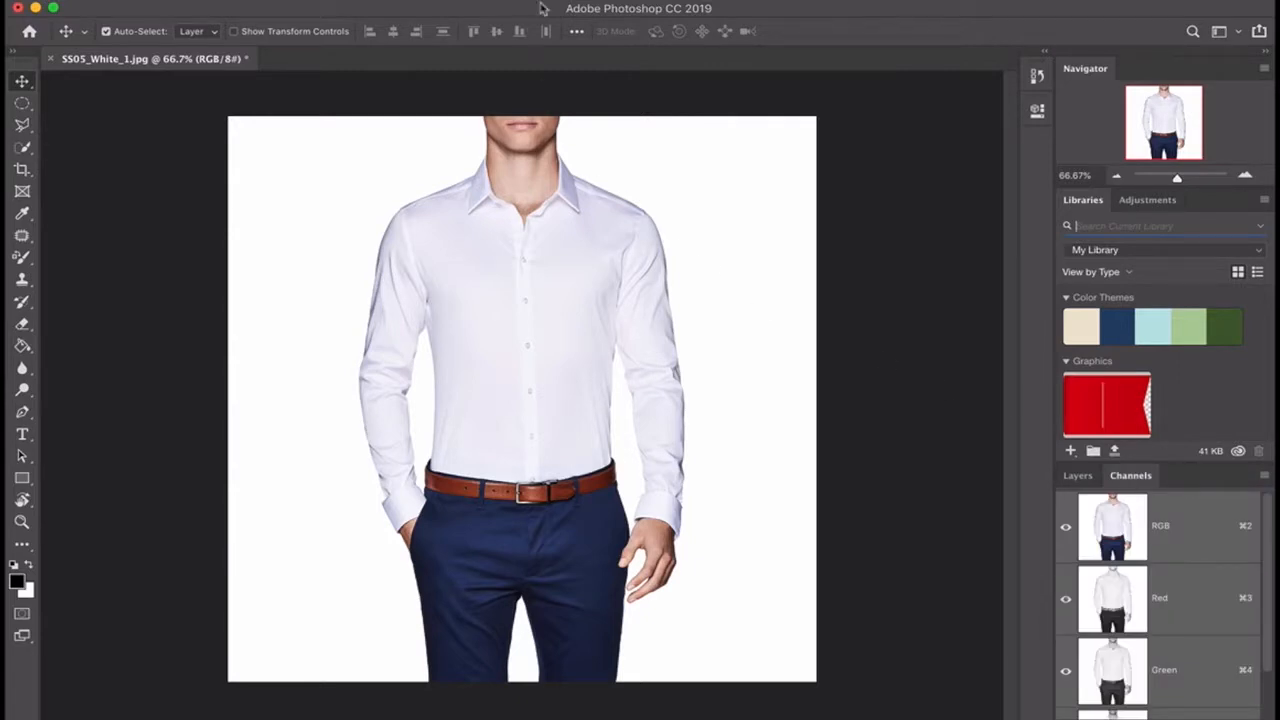
{"action": "left_click", "coordinate": [575, 6]}
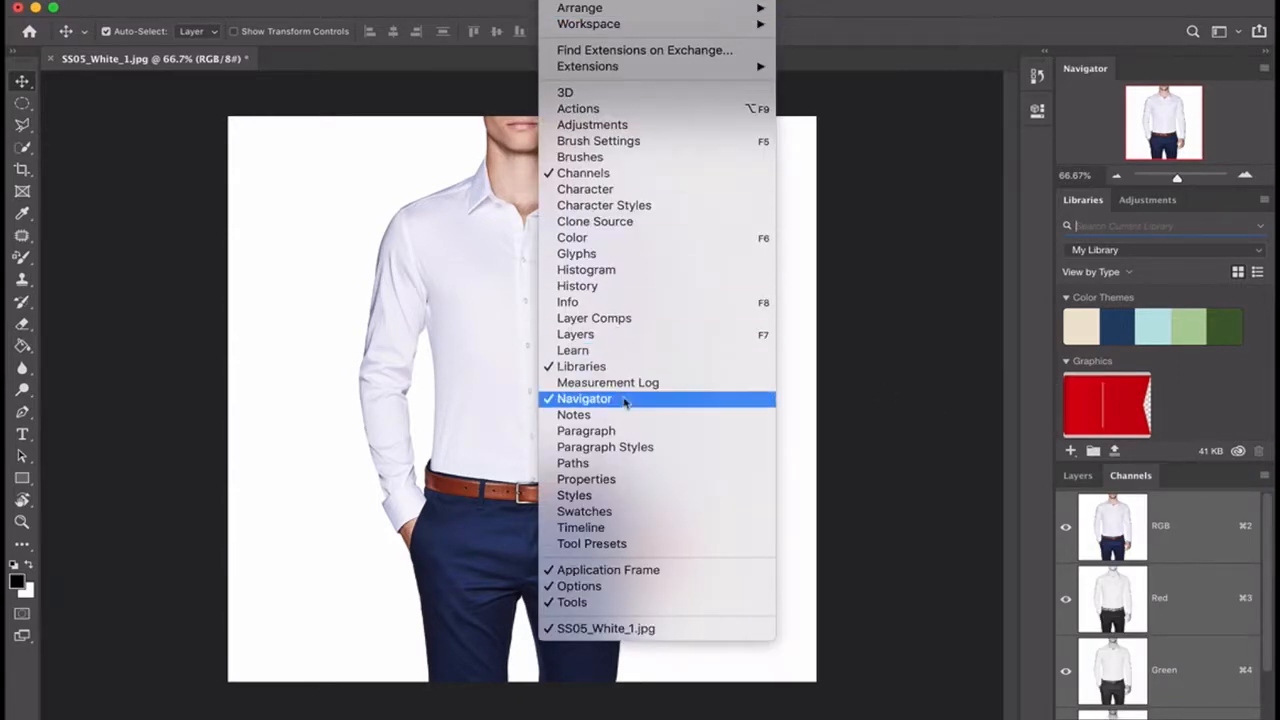
{"action": "left_click", "coordinate": [604, 465]}
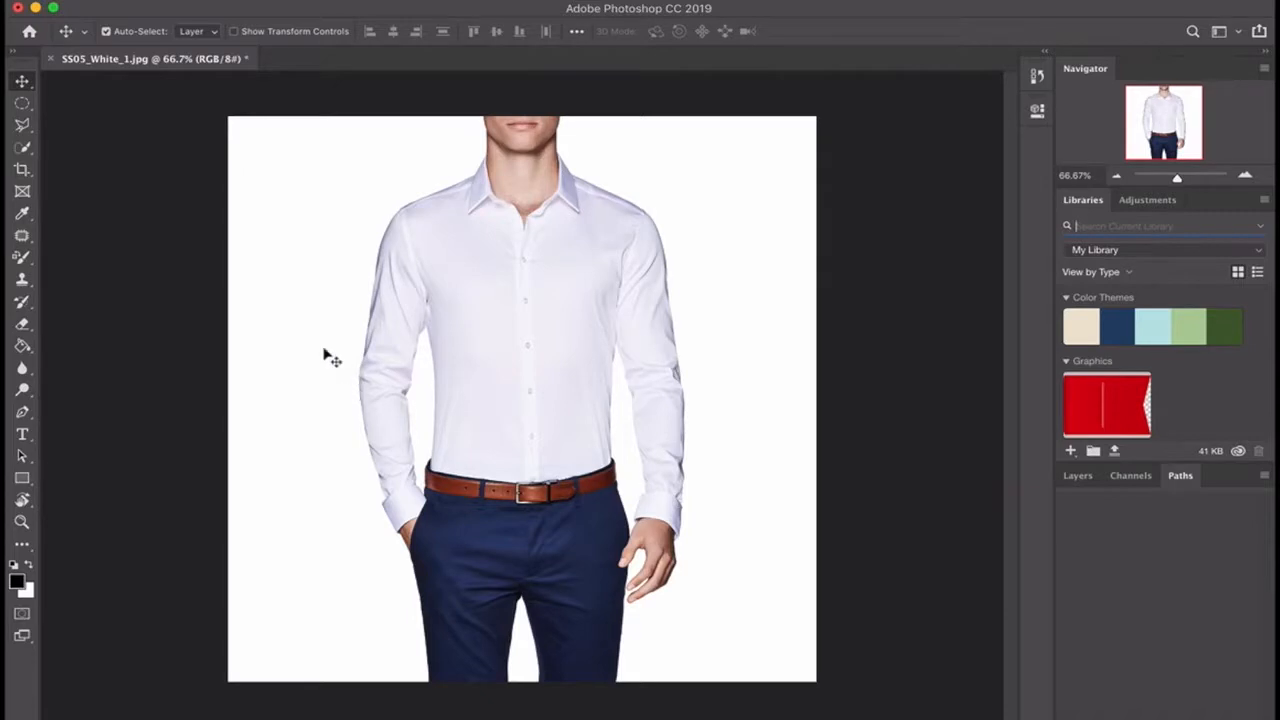
Step: Draw a closed four-point path with curved sides on the shirt front using the Pen tool, and delete it
{"action": "left_click", "coordinate": [23, 412]}
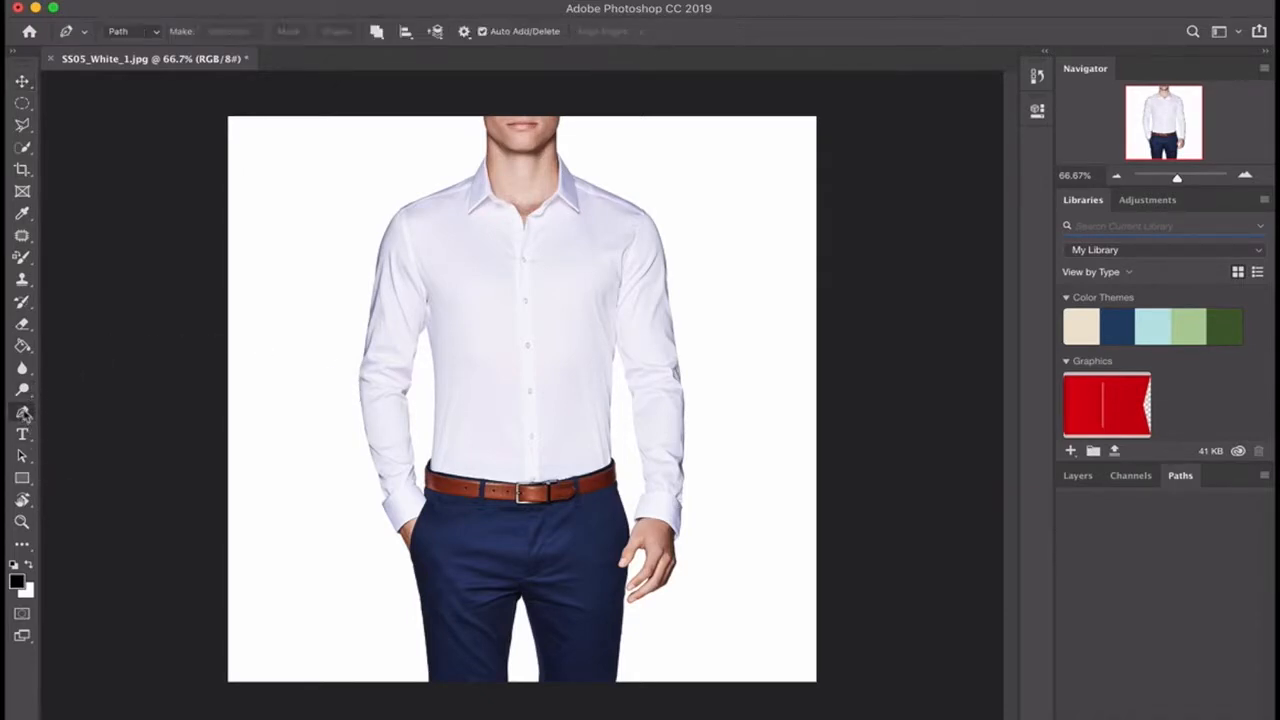
{"action": "left_click", "coordinate": [474, 303]}
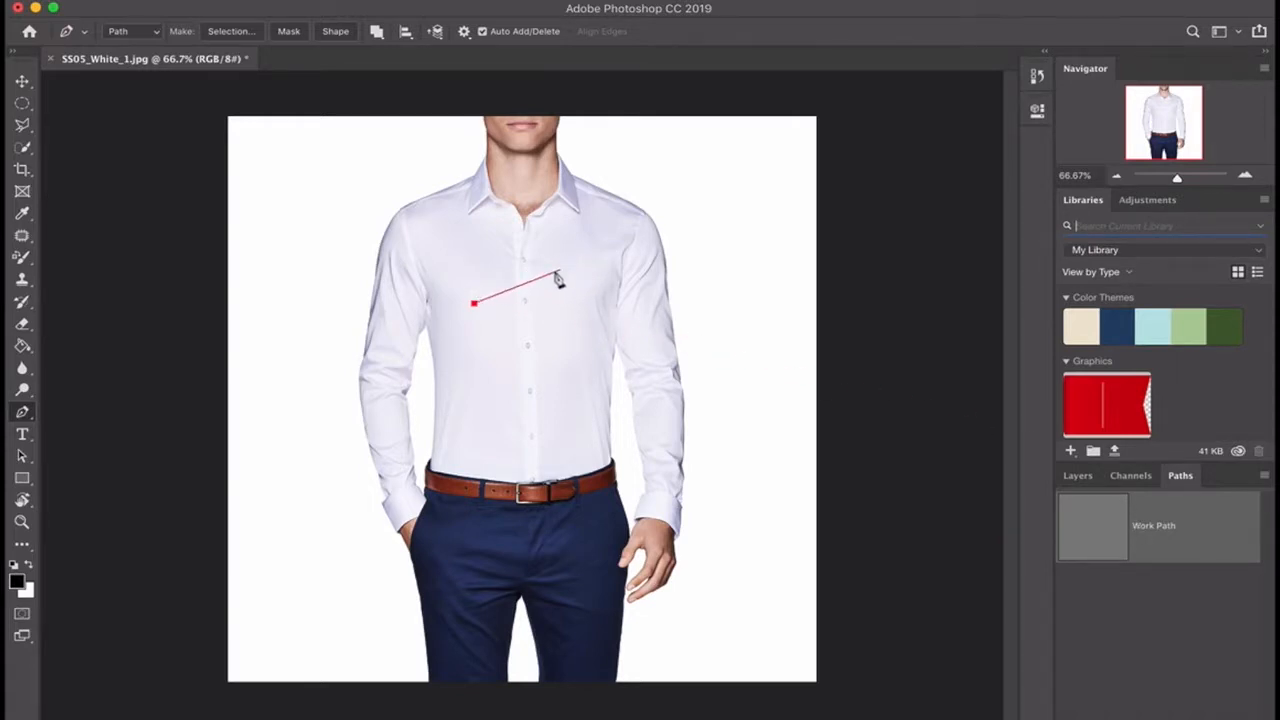
{"action": "left_click_drag", "start_coordinate": [553, 298], "coordinate": [562, 314]}
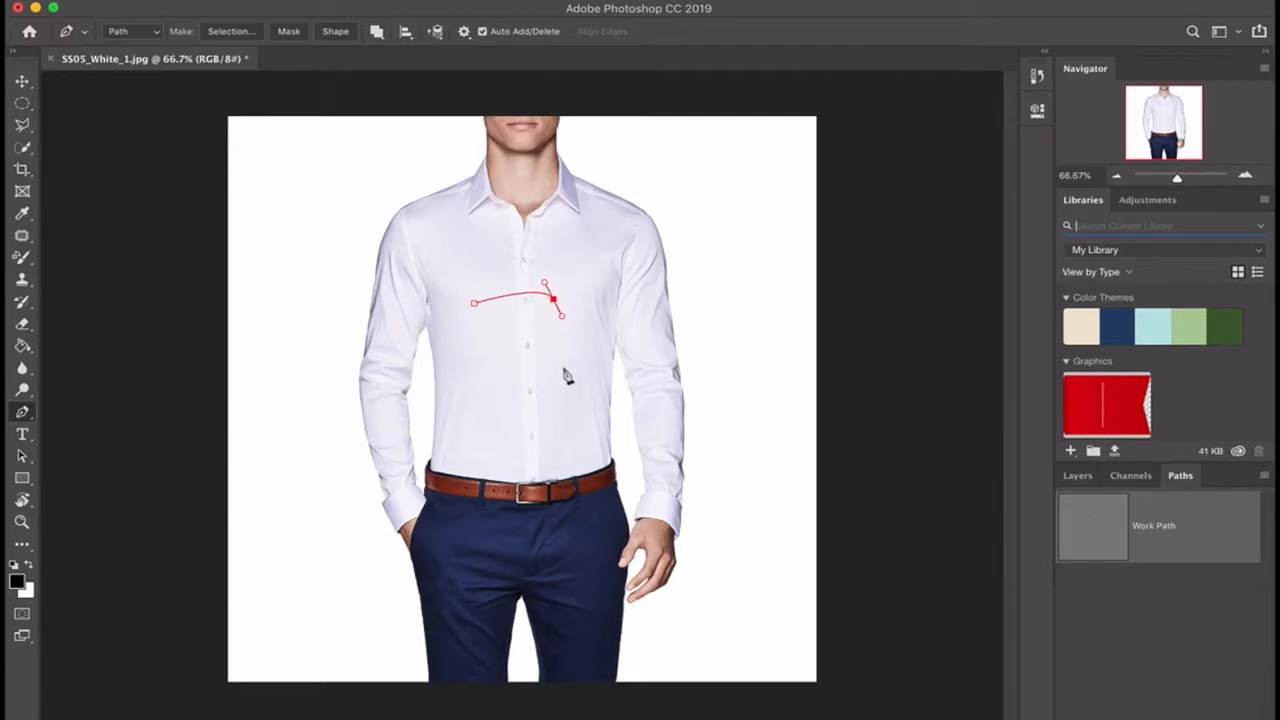
{"action": "left_click_drag", "start_coordinate": [560, 378], "coordinate": [549, 390]}
{"action": "left_click", "coordinate": [472, 362]}
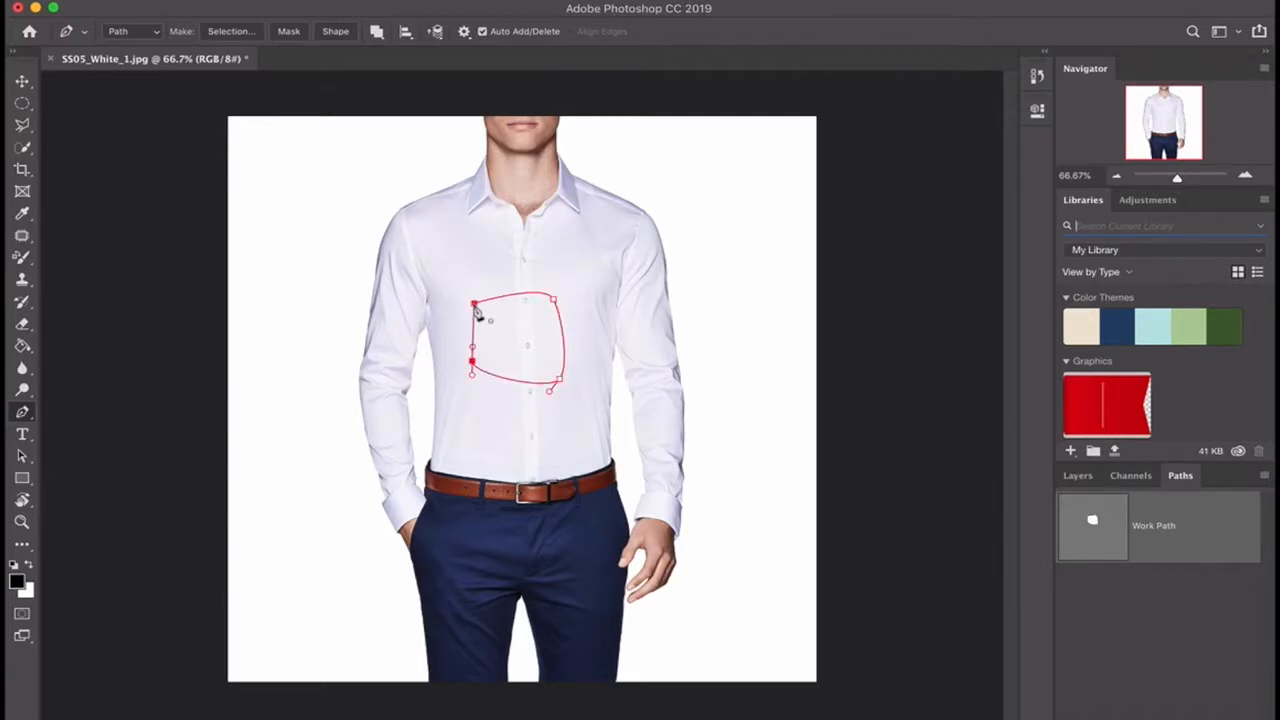
{"action": "left_click", "coordinate": [474, 302]}
{"action": "left_click", "coordinate": [22, 80]}
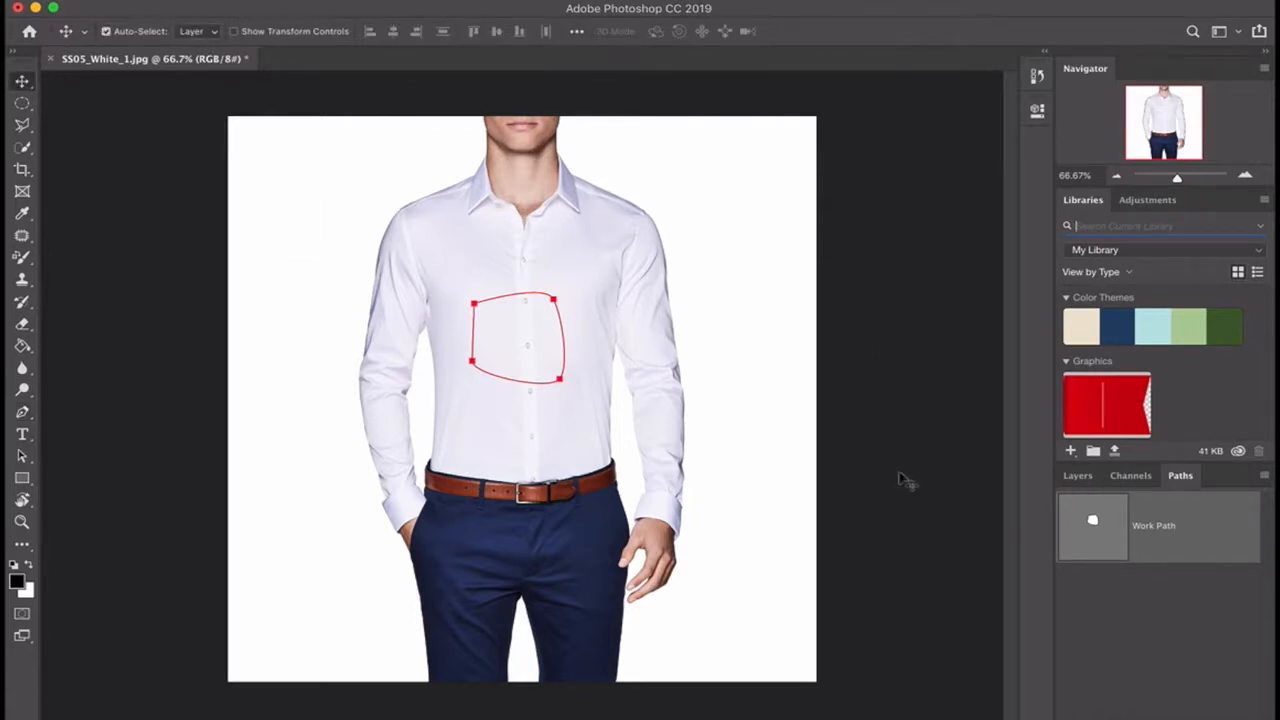
{"action": "key", "text": "BackSpace"}
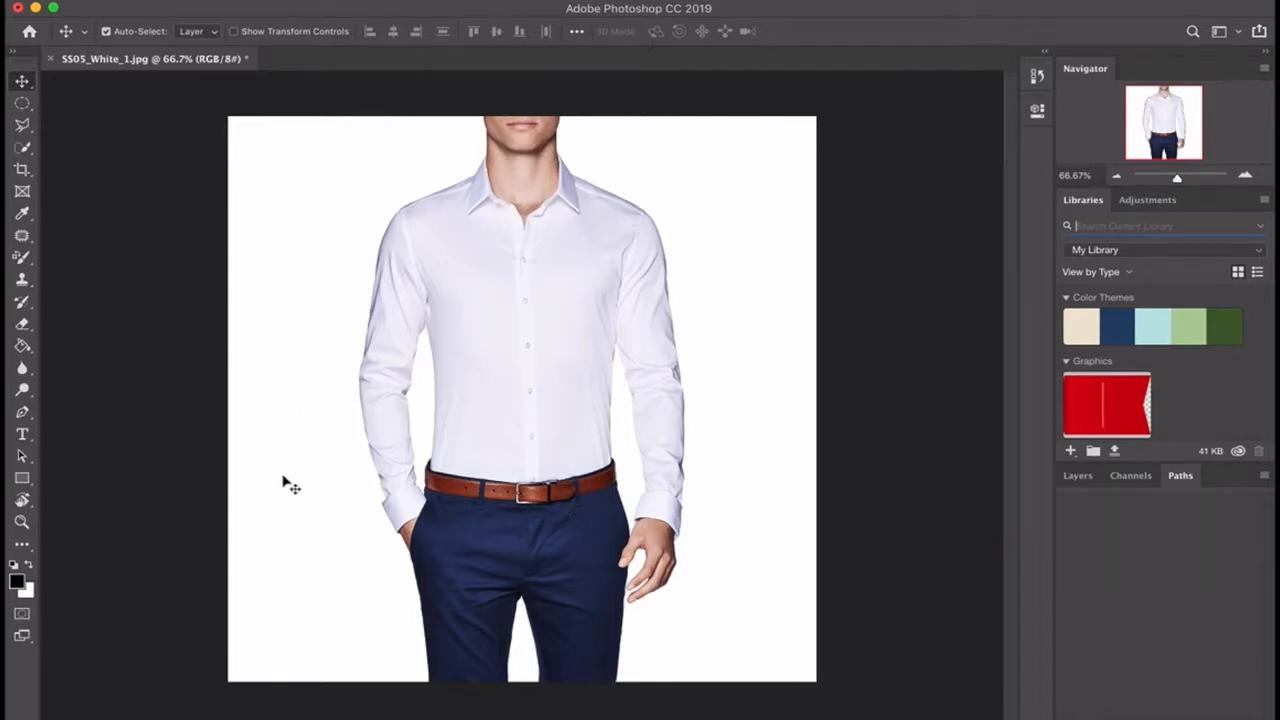
Step: Examine the sleeve and shoulder edges at up to 400% zoom with the Pen tool active
{"action": "key", "text": "super+1"}
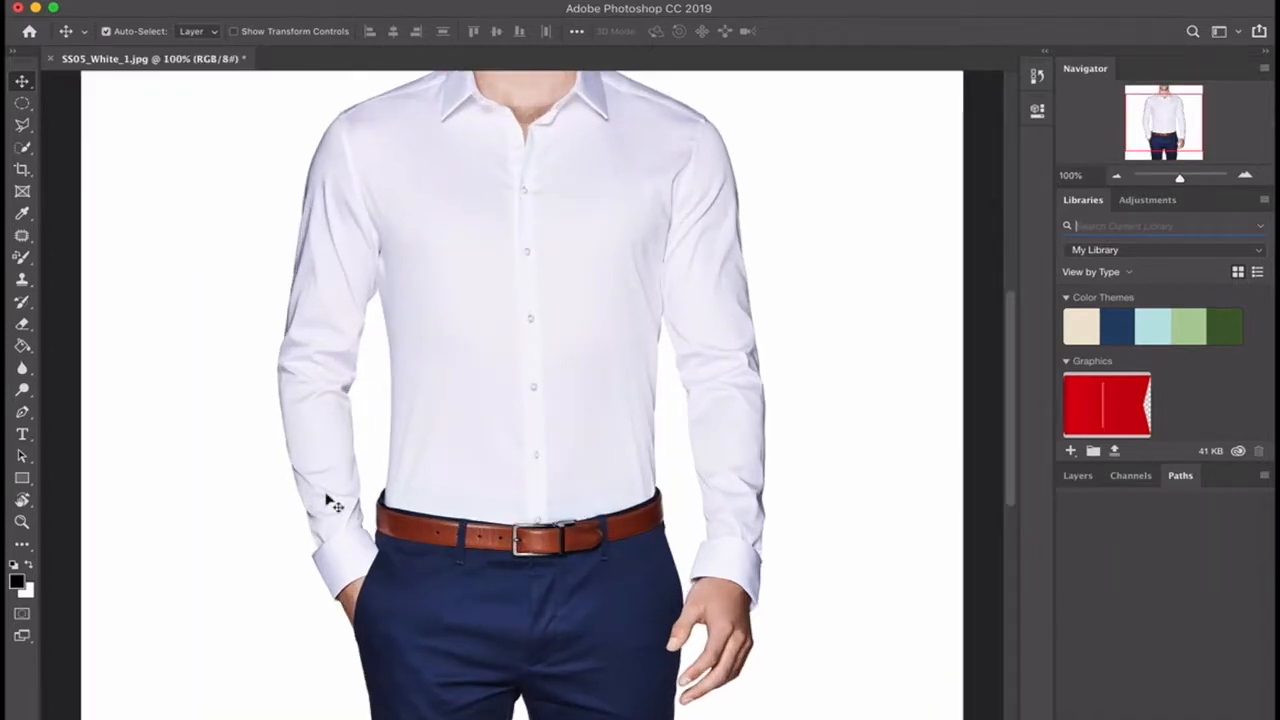
{"action": "key", "text": "super+equal"}
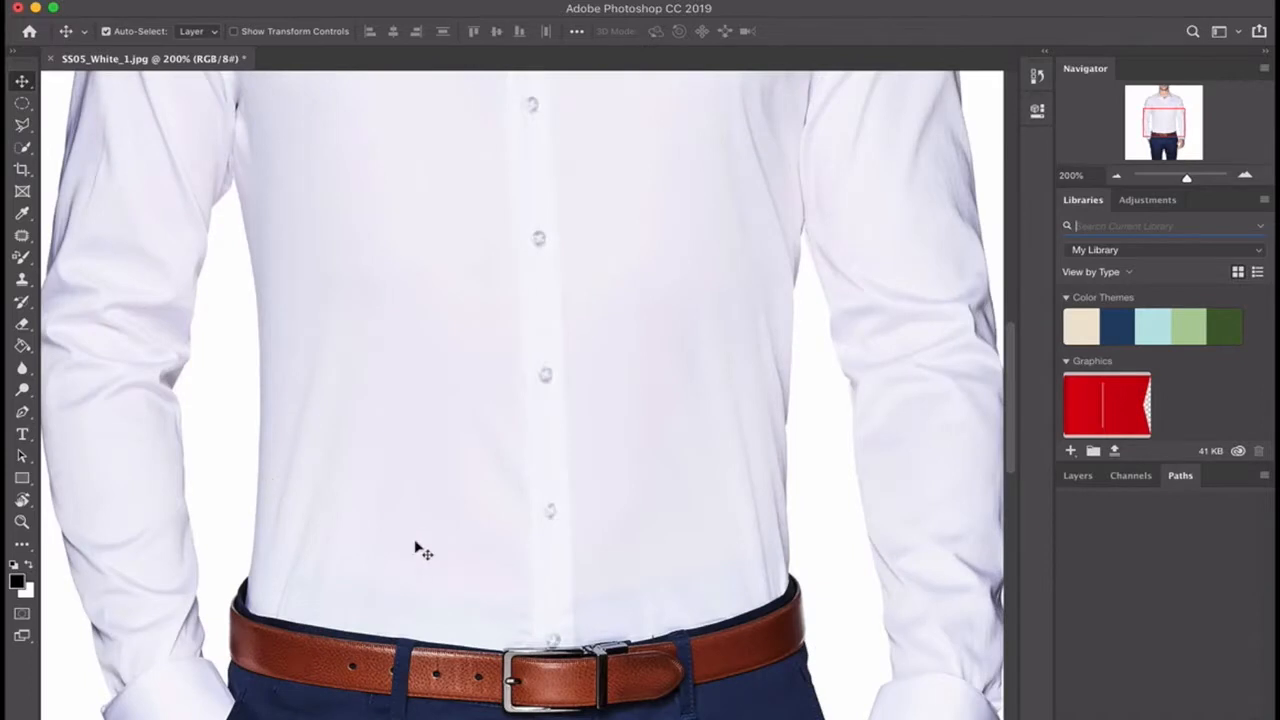
{"action": "scroll", "coordinate": [423, 550], "scroll_direction": "left", "scroll_amount": 10}
{"action": "scroll", "coordinate": [423, 550], "scroll_direction": "down", "scroll_amount": 3}
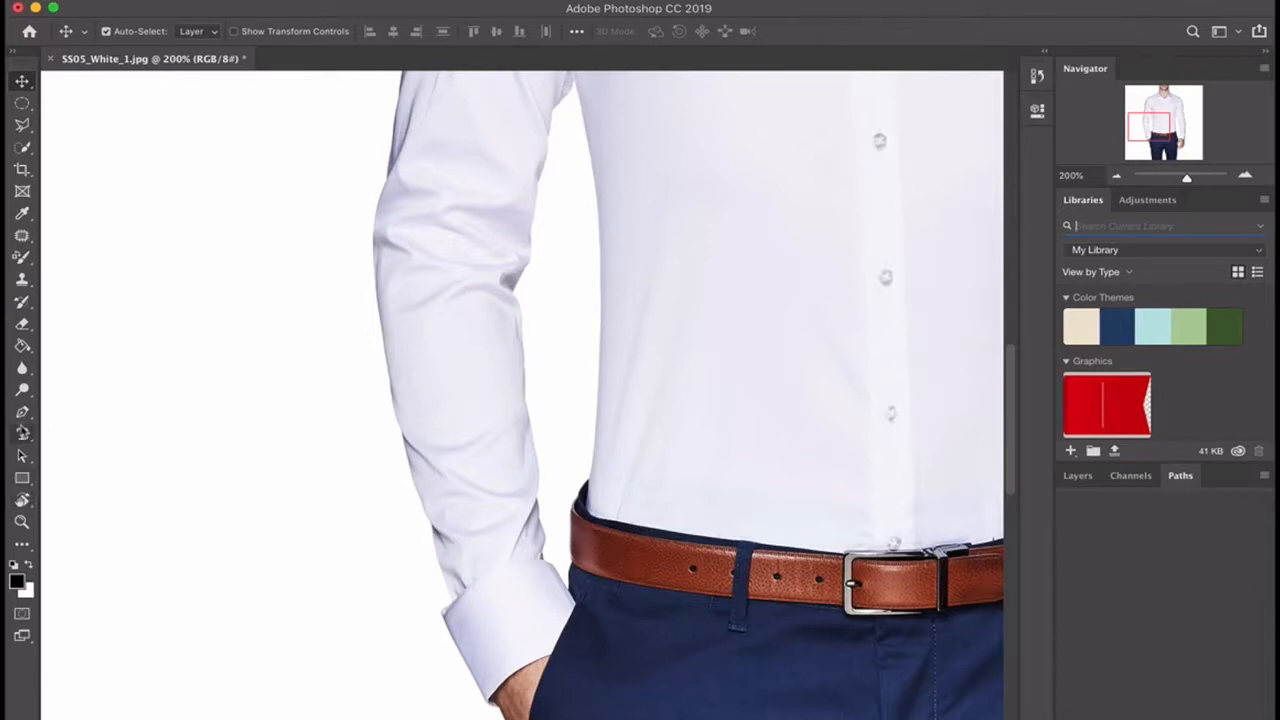
{"action": "left_click", "coordinate": [22, 412]}
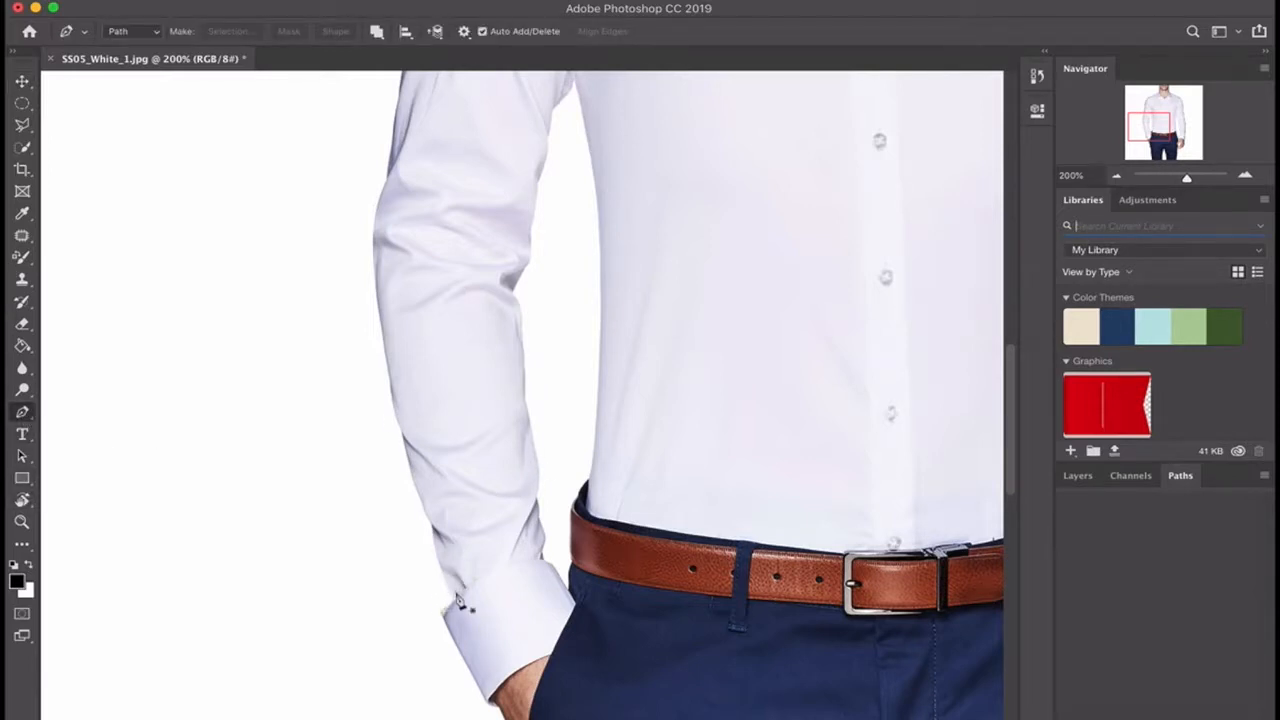
{"action": "scroll", "coordinate": [505, 450], "scroll_direction": "up", "scroll_amount": 2}
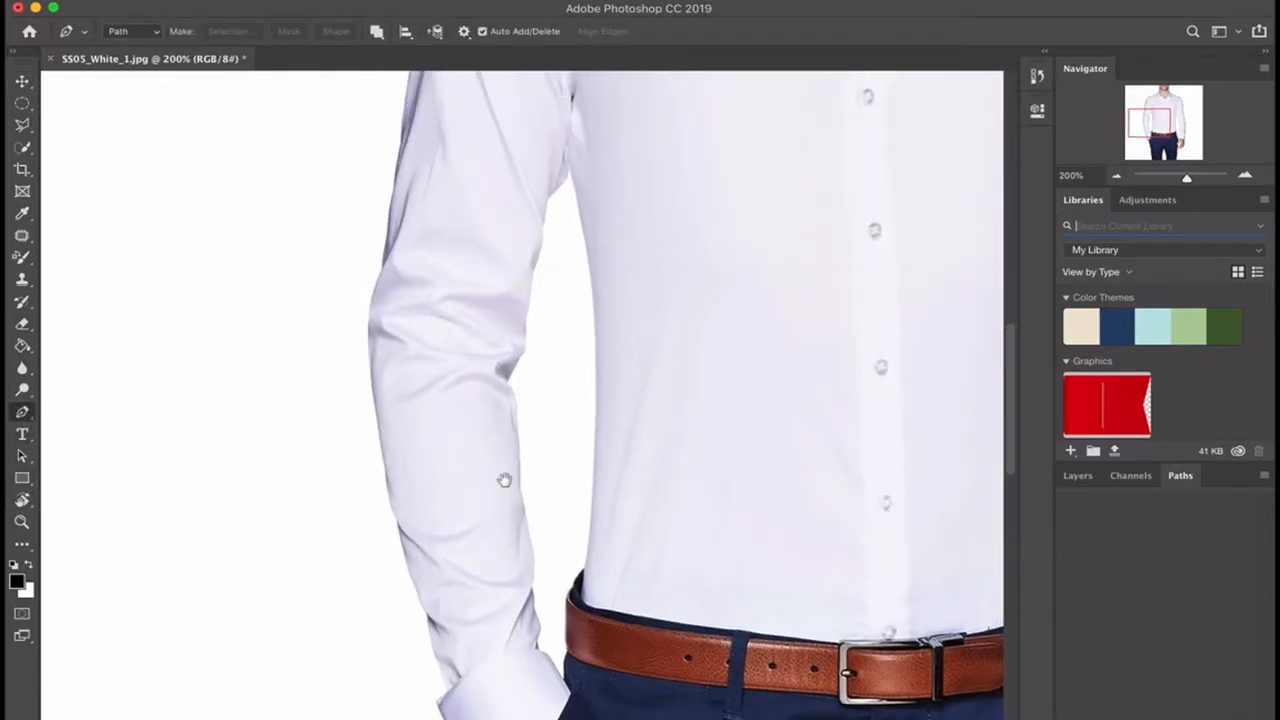
{"action": "key", "text": "super+minus"}
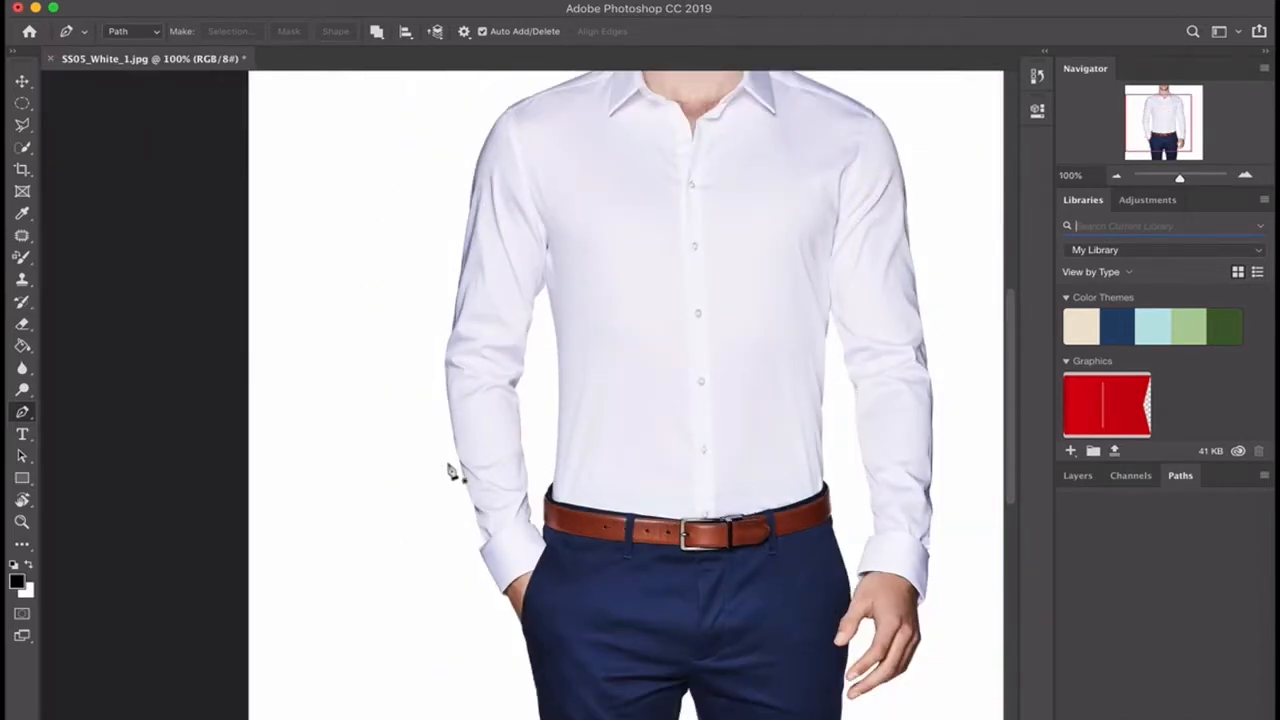
{"action": "key", "text": "super+plus"}
{"action": "key", "text": "super+plus"}
{"action": "key", "text": "super+plus"}
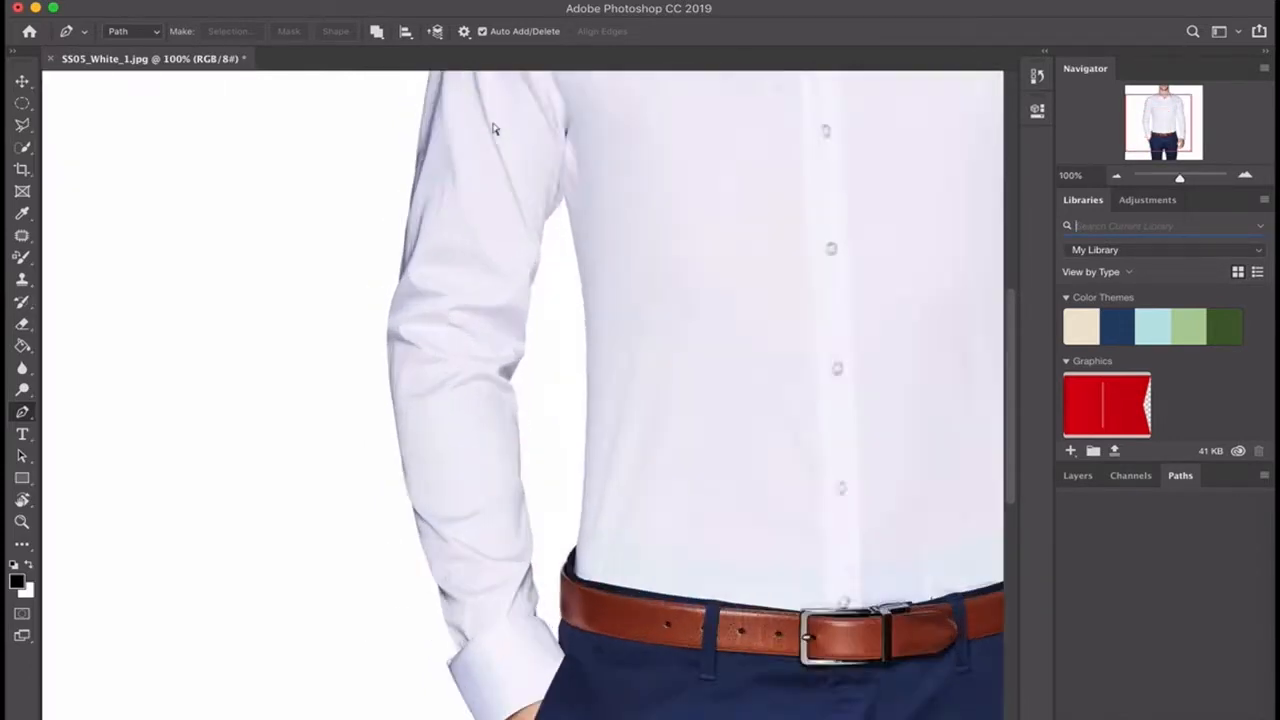
{"action": "left_click_drag", "start_coordinate": [451, 486], "coordinate": [520, 551]}
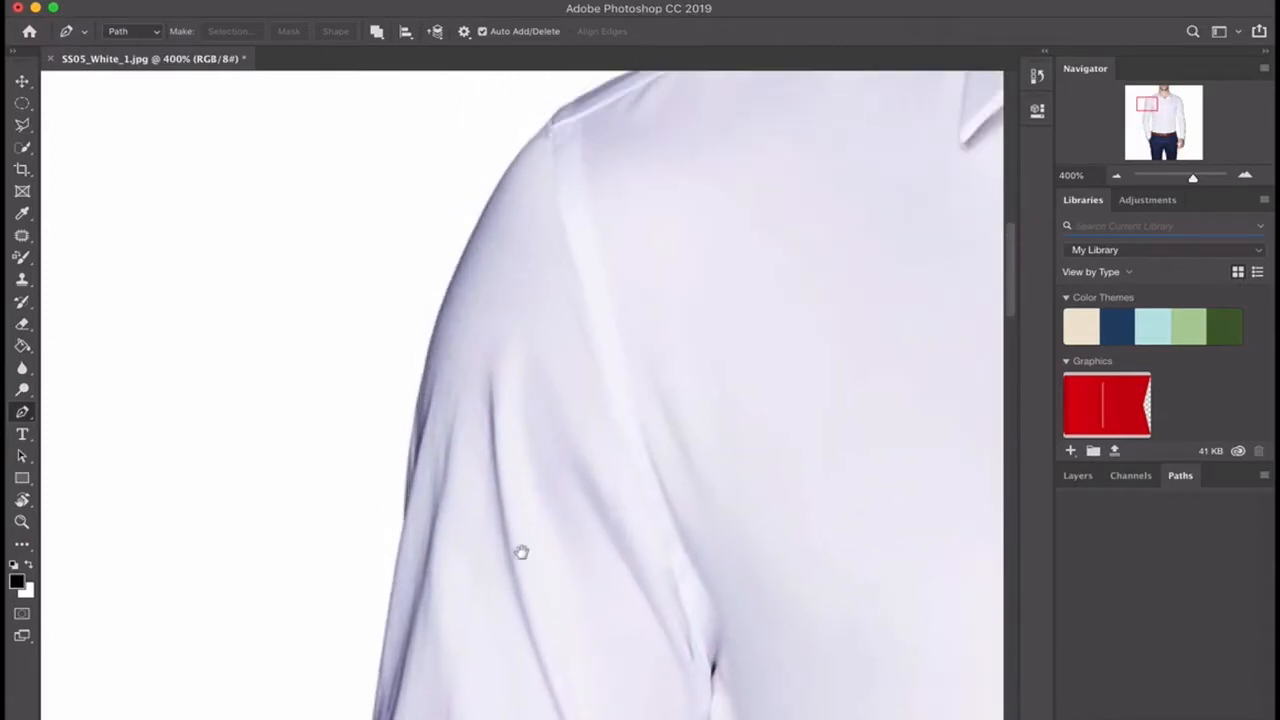
Step: Start a Pen path at the shoulder point of the image-left sleeve and trace the outer edge down the upper arm with curved anchors
{"action": "left_click", "coordinate": [547, 118]}
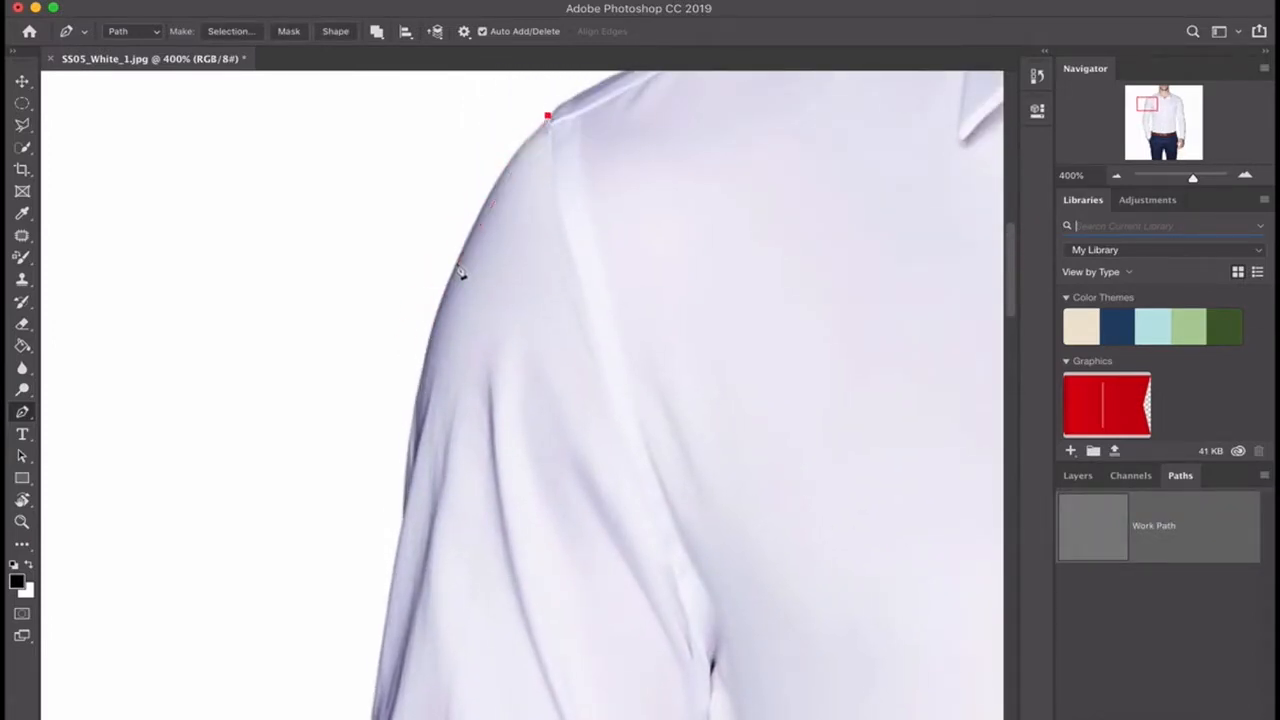
{"action": "left_click_drag", "start_coordinate": [456, 262], "coordinate": [433, 340]}
{"action": "left_click_drag", "start_coordinate": [433, 337], "coordinate": [446, 295]}
{"action": "left_click_drag", "start_coordinate": [423, 387], "coordinate": [409, 439]}
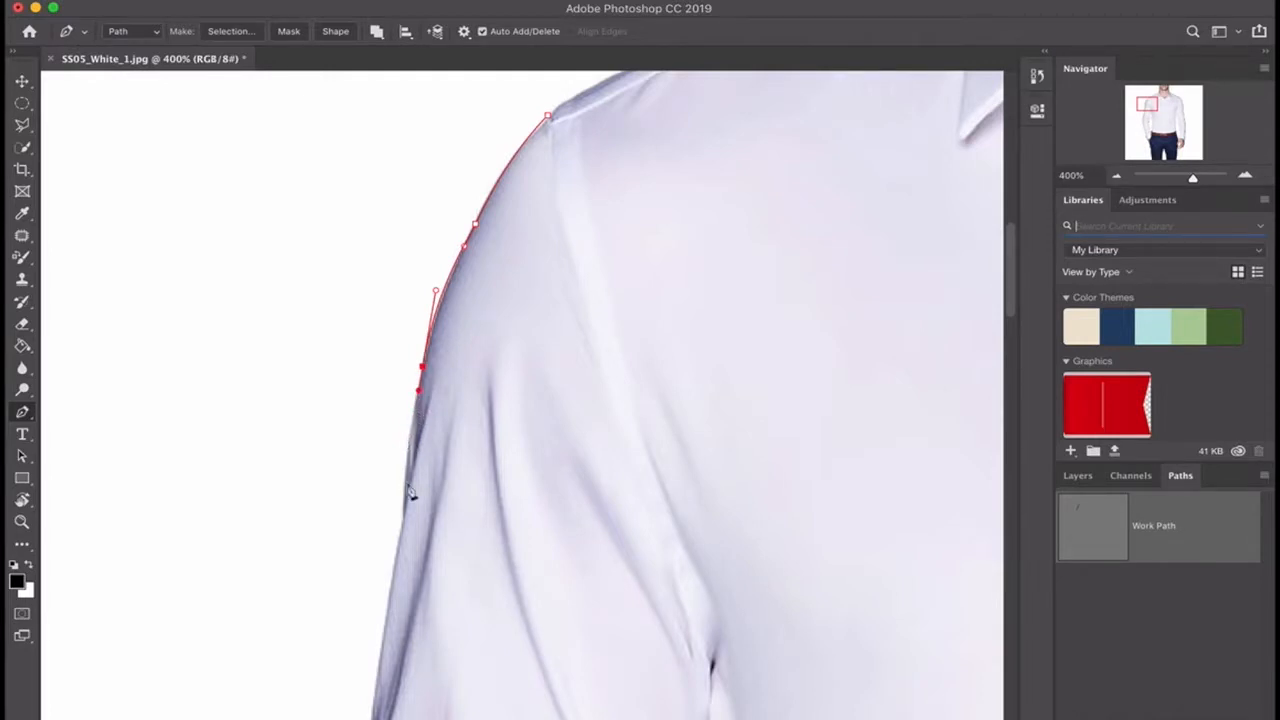
{"action": "left_click", "coordinate": [406, 441]}
{"action": "left_click", "coordinate": [401, 517]}
Step: Continue the path along the outer sleeve edge down to just above the elbow
{"action": "scroll", "coordinate": [466, 486], "scroll_direction": "down", "scroll_amount": 5}
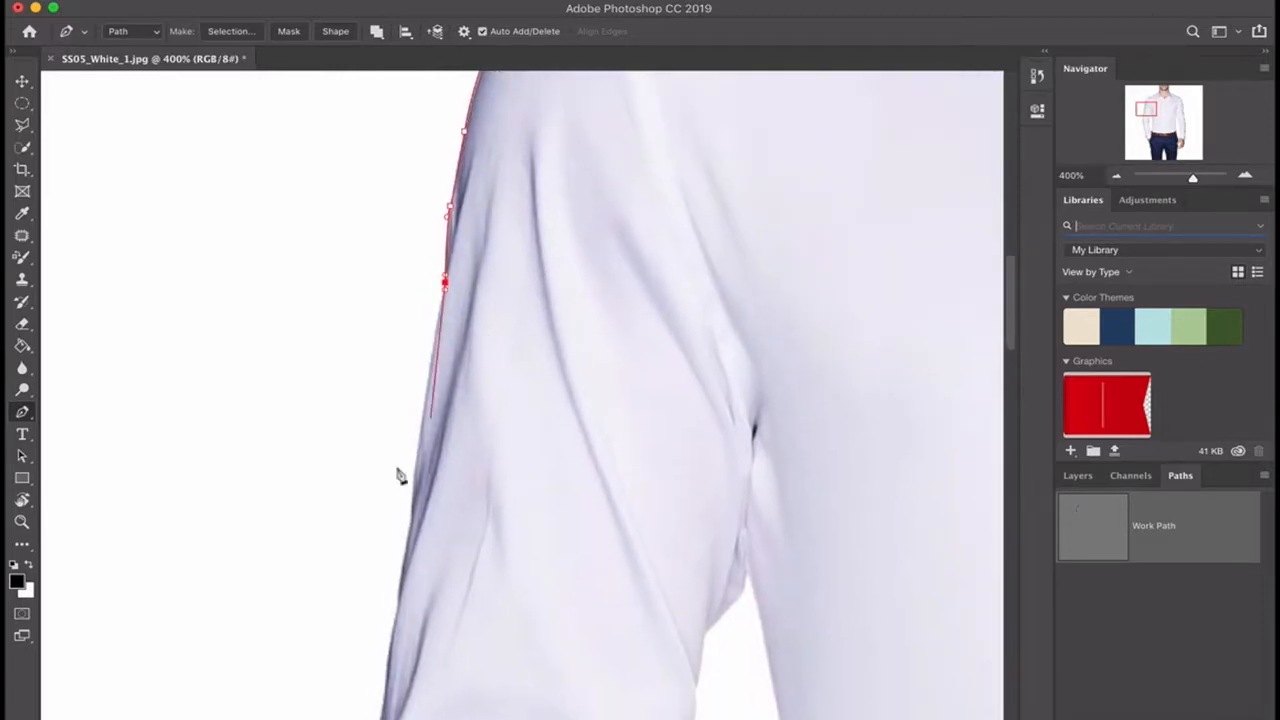
{"action": "left_click_drag", "start_coordinate": [411, 516], "coordinate": [411, 584]}
{"action": "scroll", "coordinate": [416, 568], "scroll_direction": "down", "scroll_amount": 5}
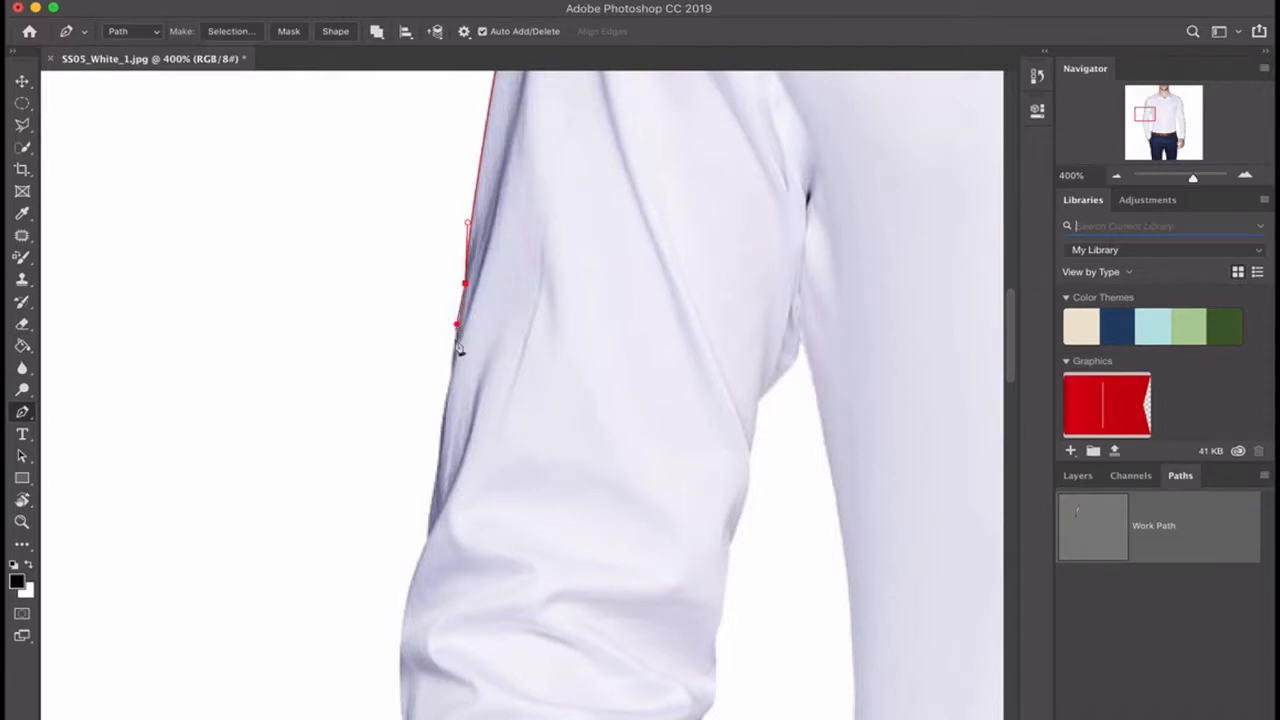
{"action": "left_click_drag", "start_coordinate": [450, 375], "coordinate": [451, 392]}
{"action": "left_click_drag", "start_coordinate": [438, 466], "coordinate": [440, 507]}
{"action": "left_click_drag", "start_coordinate": [429, 537], "coordinate": [540, 369]}
Step: Anchor the path at the elbow's outer edge, cross the sleeve to the inner edge and begin tracing upward
{"action": "key", "text": "super+minus"}
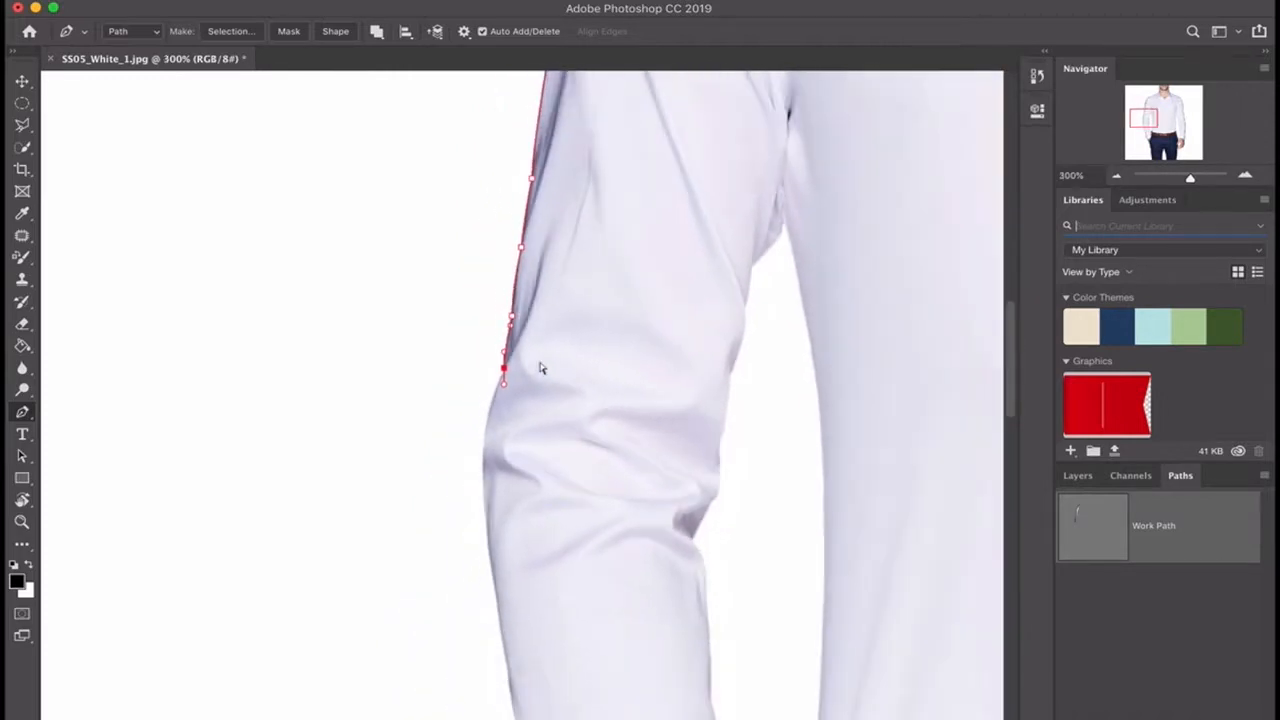
{"action": "key", "text": "super+minus"}
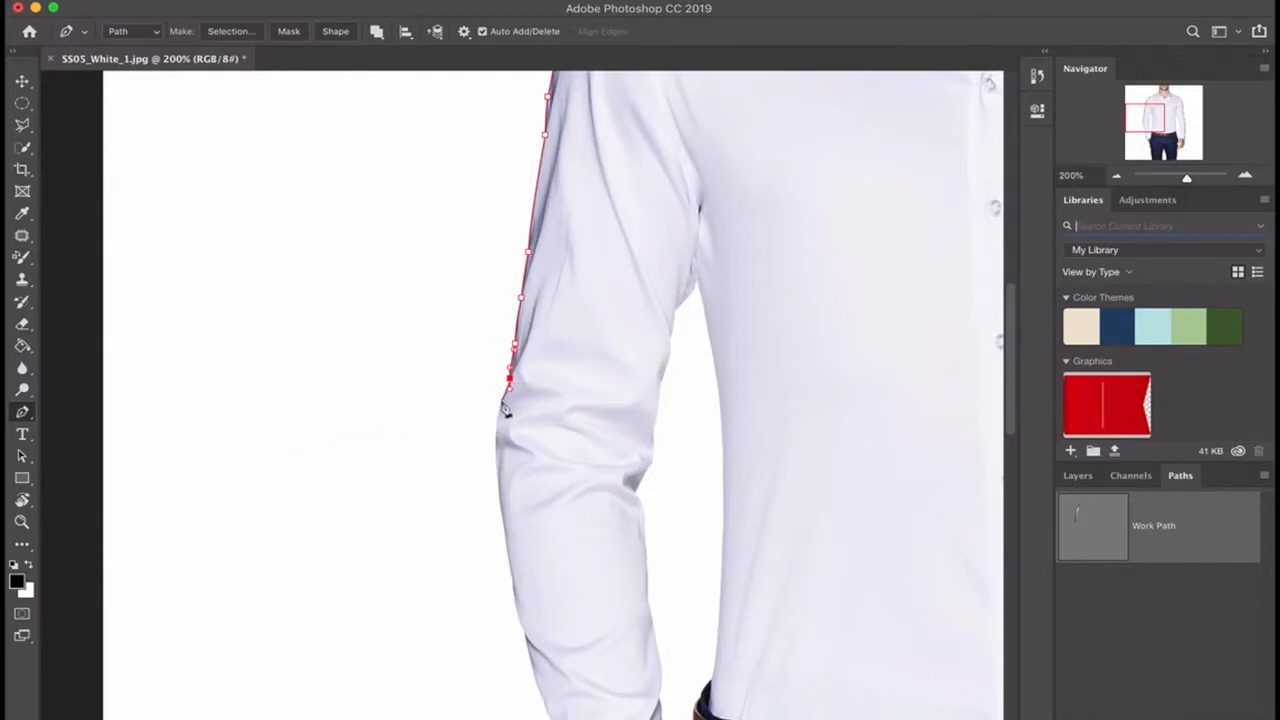
{"action": "key", "text": "super+z"}
{"action": "left_click_drag", "start_coordinate": [496, 424], "coordinate": [496, 433]}
{"action": "left_click", "coordinate": [653, 430]}
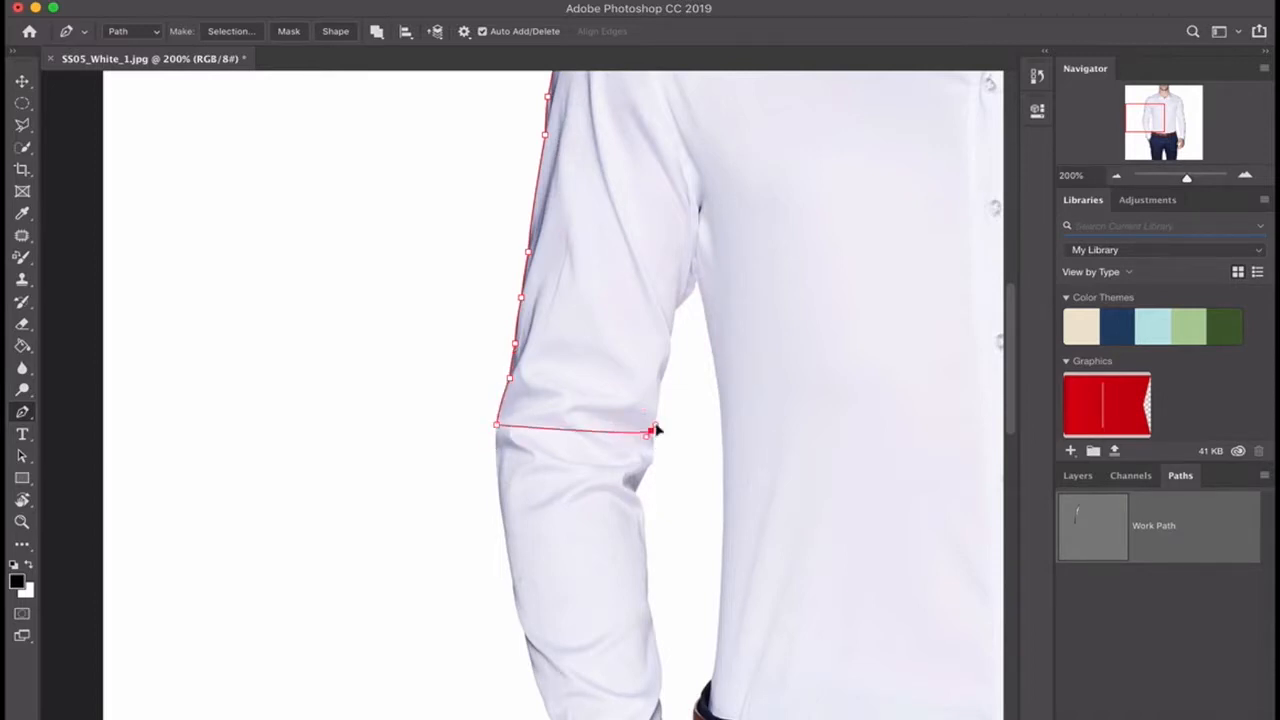
{"action": "left_click_drag", "start_coordinate": [661, 404], "coordinate": [673, 356]}
Step: Trace the inner sleeve edge from above the elbow up to the armpit with curved anchors
{"action": "left_click_drag", "start_coordinate": [697, 333], "coordinate": [406, 393]}
{"action": "key", "text": "super+plus"}
{"action": "key", "text": "super+plus"}
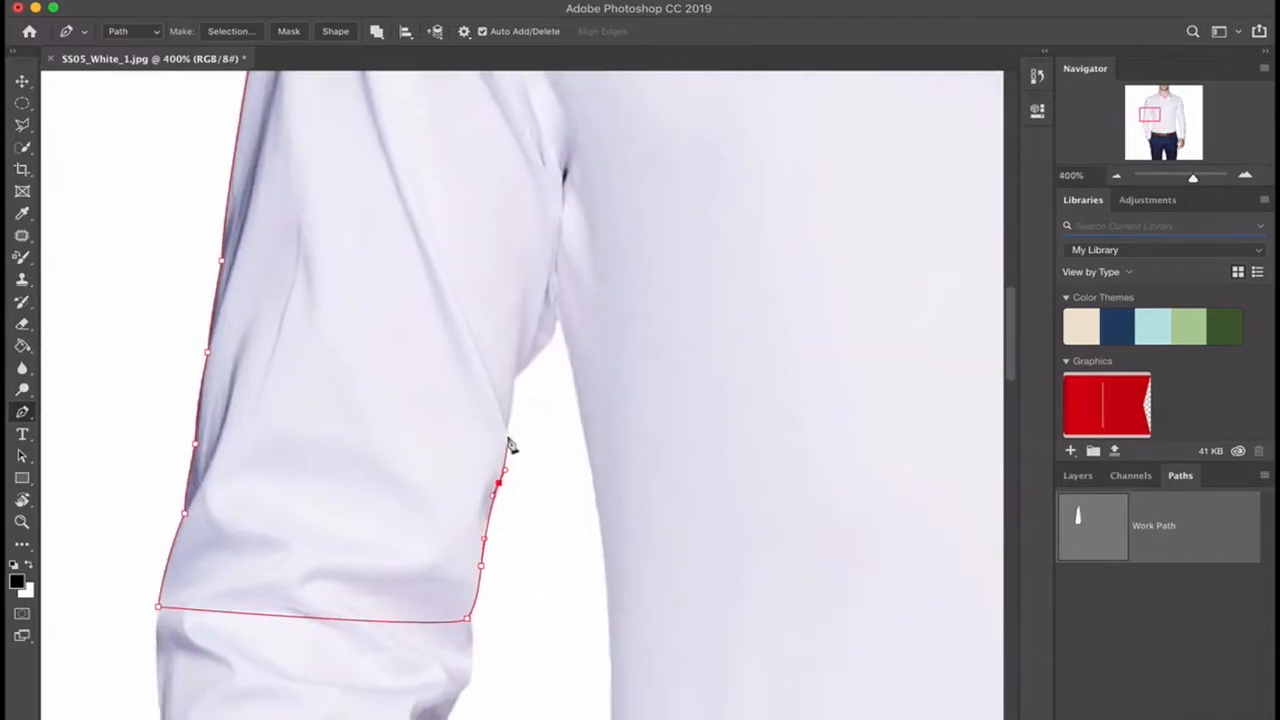
{"action": "left_click_drag", "start_coordinate": [504, 433], "coordinate": [508, 424]}
{"action": "left_click_drag", "start_coordinate": [513, 399], "coordinate": [557, 325]}
{"action": "mouse_move", "coordinate": [559, 310]}
{"action": "left_mouse_down"}
{"action": "mouse_move", "coordinate": [544, 444]}
{"action": "mouse_move", "coordinate": [547, 313]}
{"action": "left_mouse_up"}
{"action": "left_click_drag", "start_coordinate": [555, 287], "coordinate": [544, 469]}
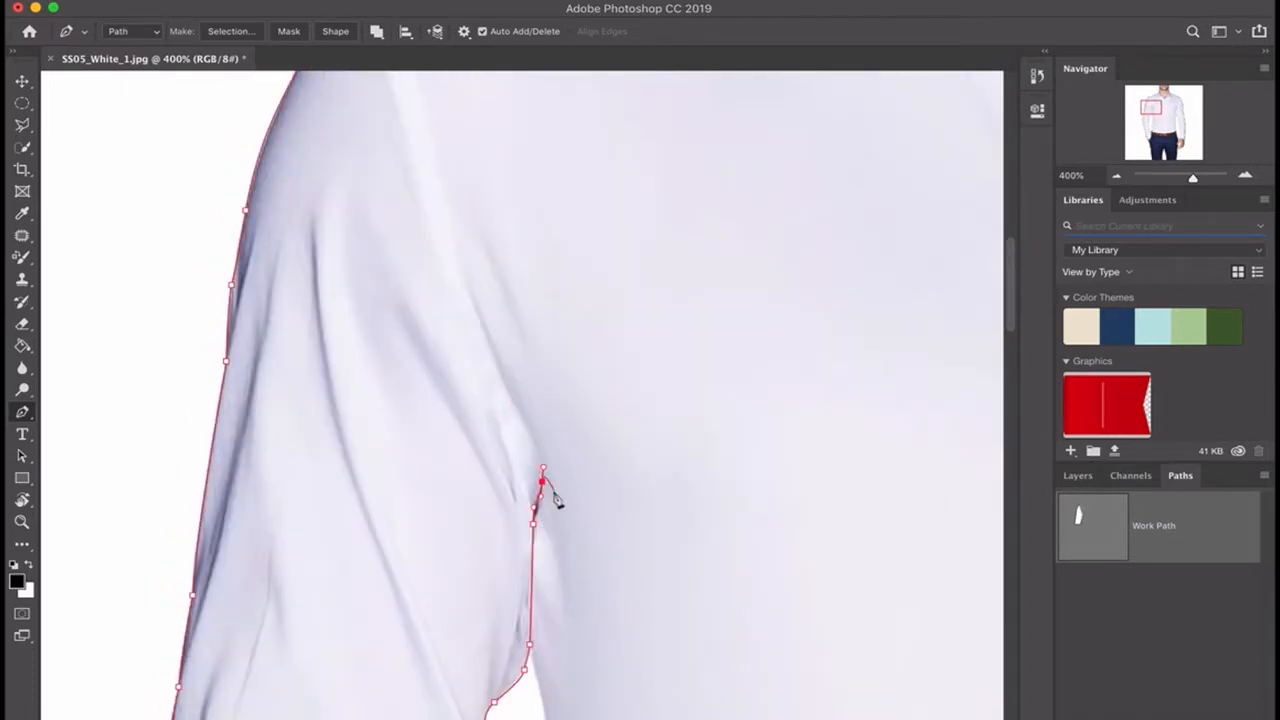
Step: Remove the last anchor, trace the armhole seam up from the armpit and close the path at the shoulder point
{"action": "key", "text": "BackSpace"}
{"action": "left_click", "coordinate": [533, 523]}
{"action": "left_click", "coordinate": [501, 442]}
{"action": "left_click_drag", "start_coordinate": [422, 200], "coordinate": [540, 481]}
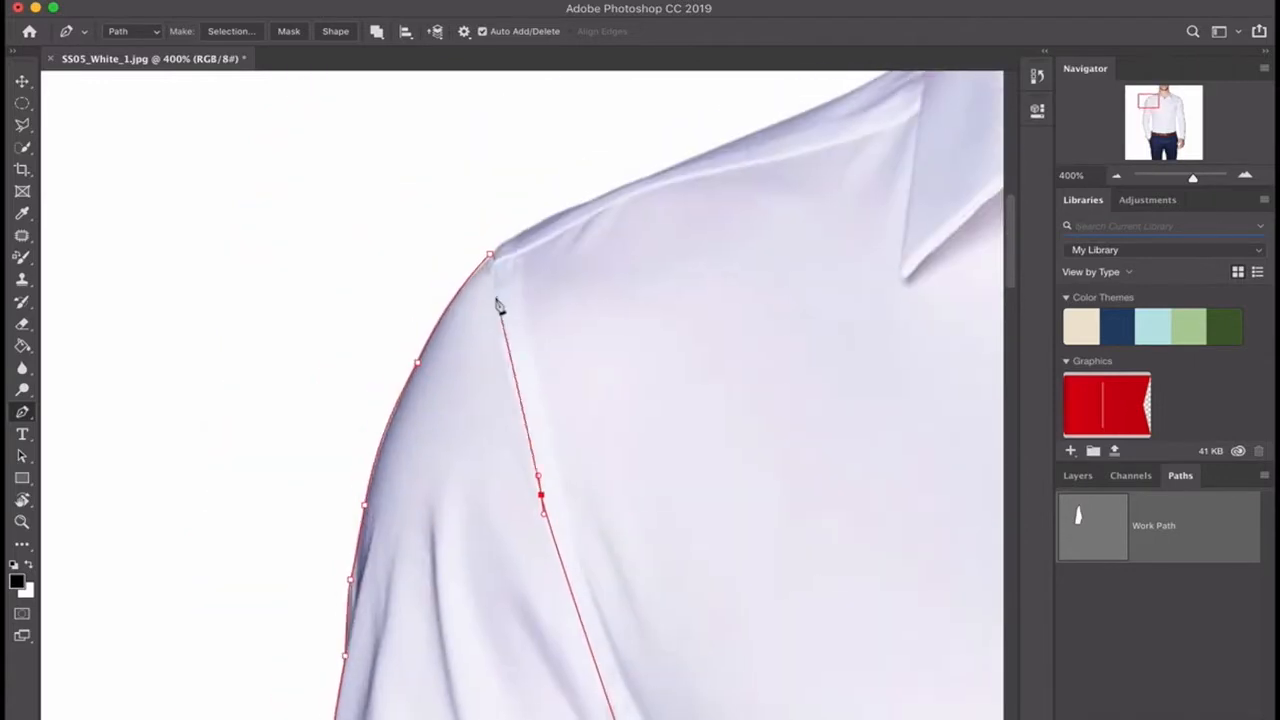
{"action": "left_click_drag", "start_coordinate": [497, 303], "coordinate": [494, 275]}
{"action": "left_click", "coordinate": [490, 255]}
Step: Create a new empty path separate from the upper-sleeve Work Path
{"action": "left_click", "coordinate": [22, 81]}
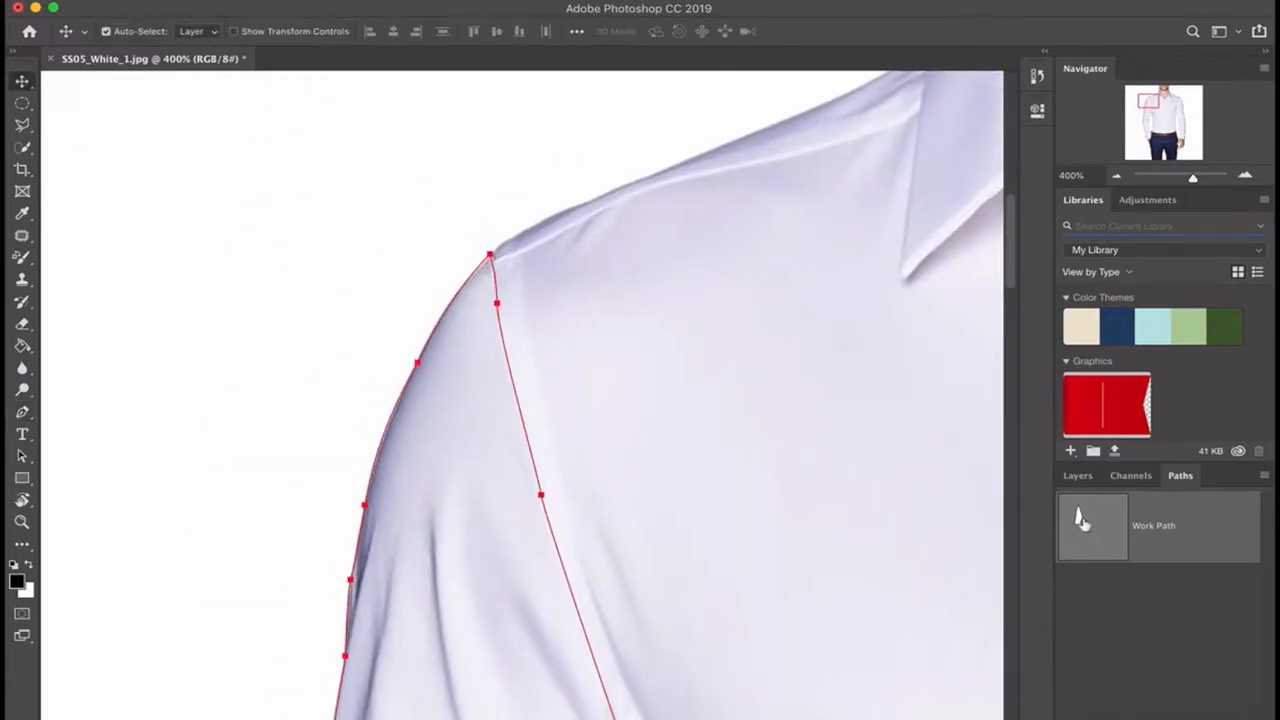
{"action": "left_click", "coordinate": [834, 2]}
{"action": "left_click", "coordinate": [848, 40]}
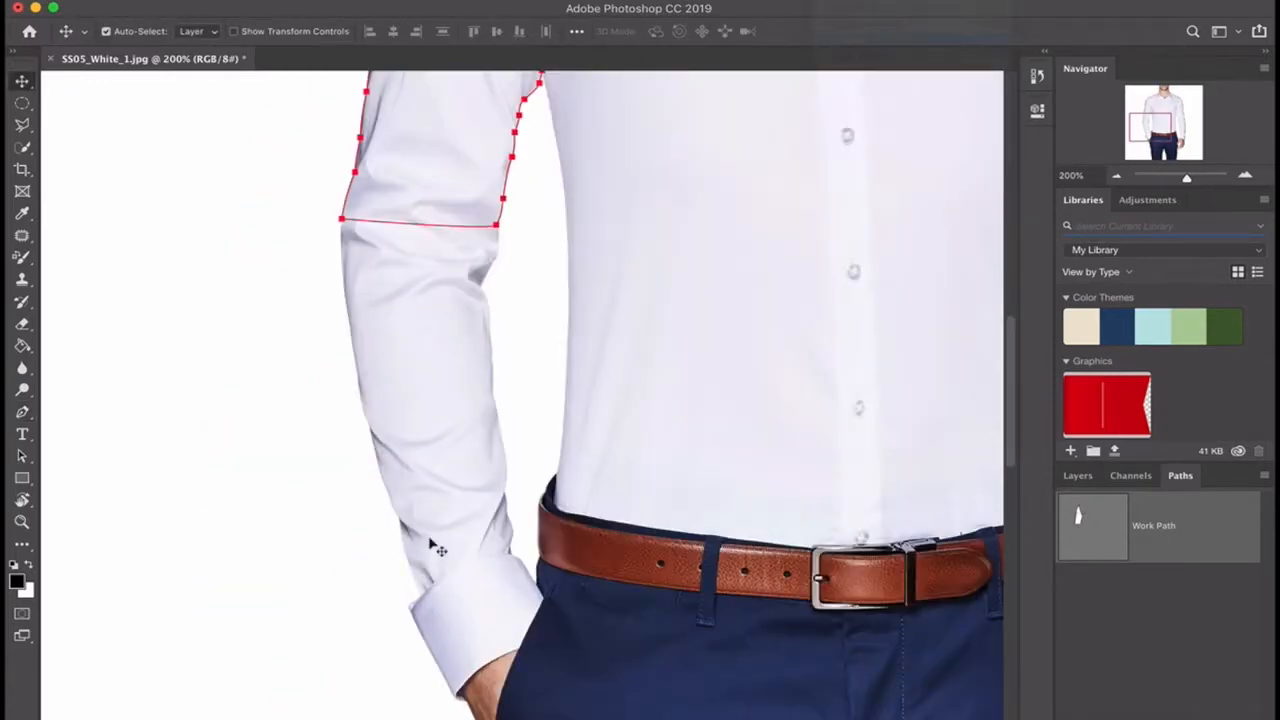
{"action": "left_click", "coordinate": [1154, 598]}
{"action": "left_click", "coordinate": [1153, 543]}
{"action": "left_click", "coordinate": [1217, 716]}
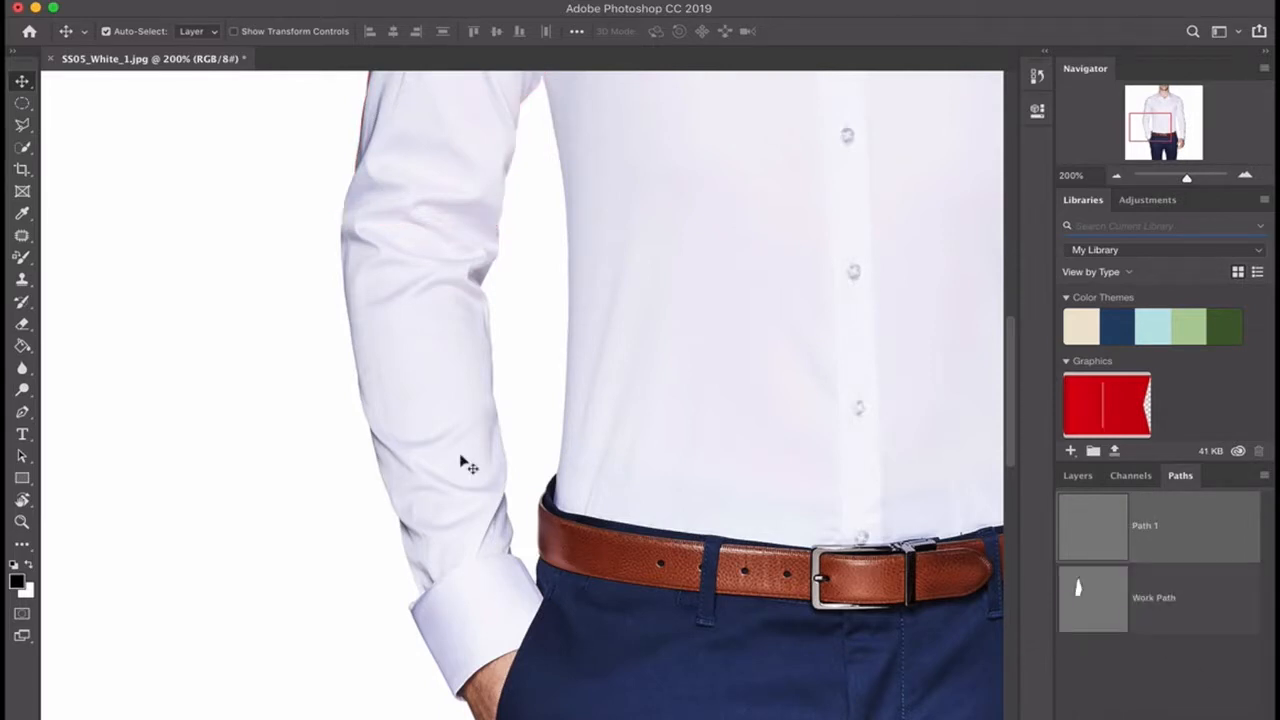
Step: Draw a closed five-point path around the elbow area of the sleeve on Path 1
{"action": "key", "text": "p"}
{"action": "left_click", "coordinate": [356, 171]}
{"action": "left_click_drag", "start_coordinate": [341, 248], "coordinate": [341, 303]}
{"action": "left_click_drag", "start_coordinate": [450, 353], "coordinate": [472, 344]}
{"action": "left_click_drag", "start_coordinate": [489, 261], "coordinate": [493, 239]}
{"action": "left_click_drag", "start_coordinate": [498, 209], "coordinate": [498, 184]}
{"action": "left_click", "coordinate": [358, 173]}
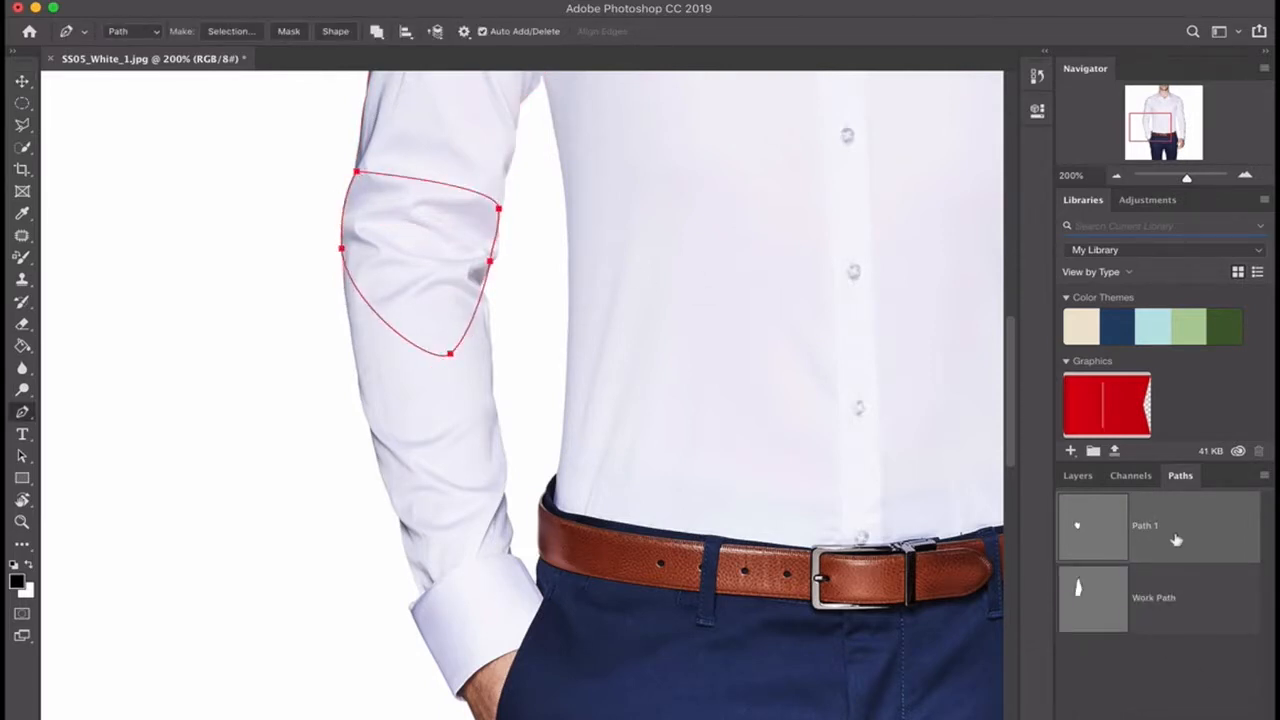
Step: Paste the elbow path into Work Path and set its path operation to Combine Shapes after trying Subtract Front Shape
{"action": "left_click", "coordinate": [377, 31]}
{"action": "left_click", "coordinate": [395, 77]}
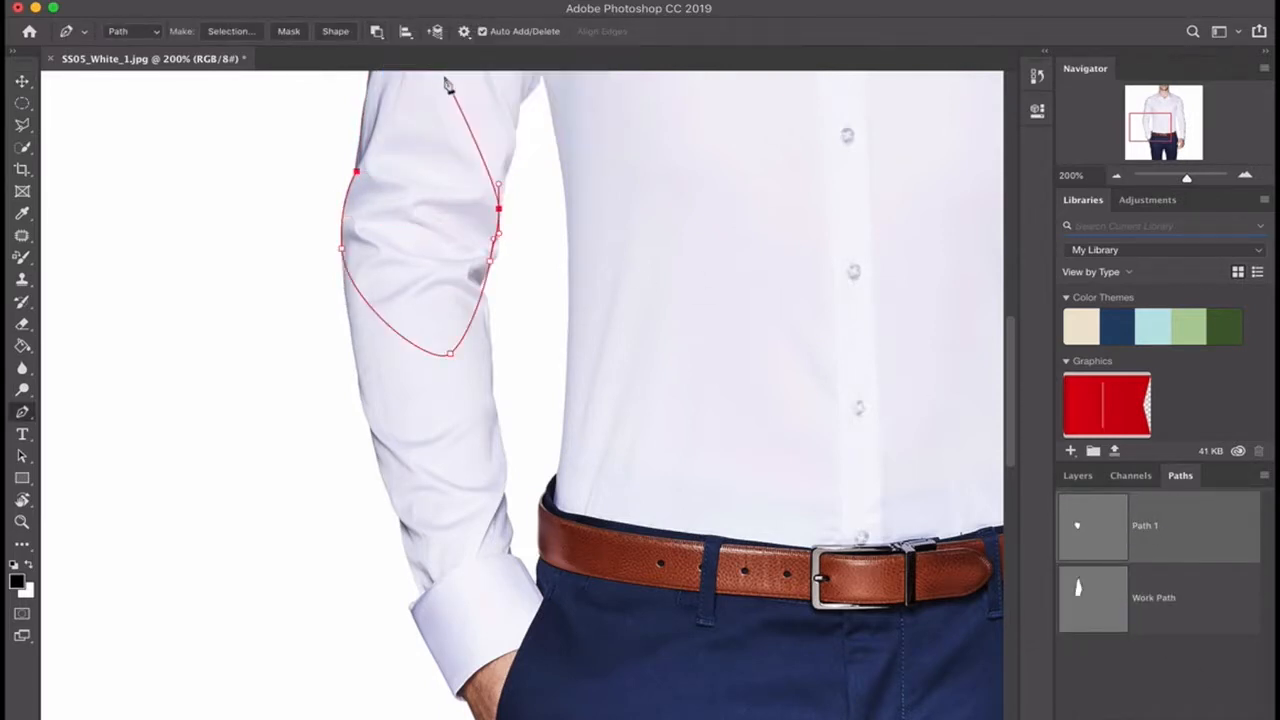
{"action": "left_click", "coordinate": [1090, 600]}
{"action": "key", "text": "super+v"}
{"action": "left_click", "coordinate": [379, 31]}
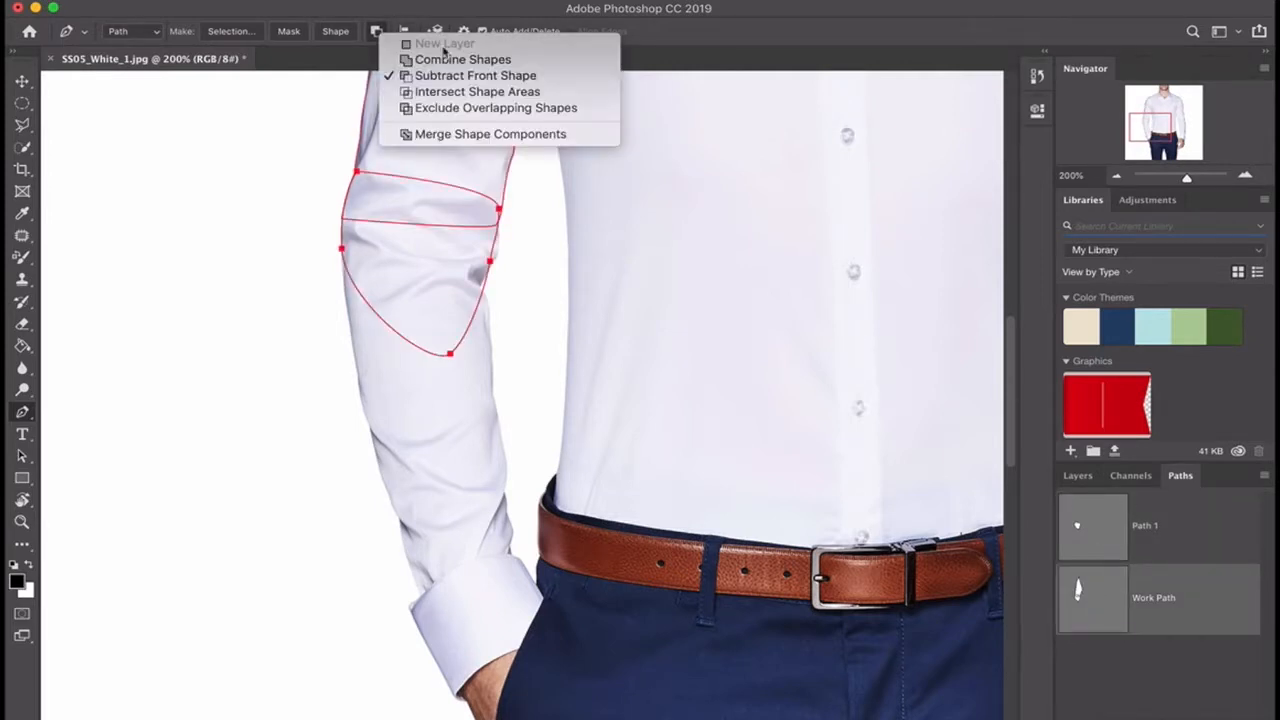
{"action": "left_click", "coordinate": [444, 76]}
{"action": "left_click", "coordinate": [377, 31]}
{"action": "left_click", "coordinate": [425, 56]}
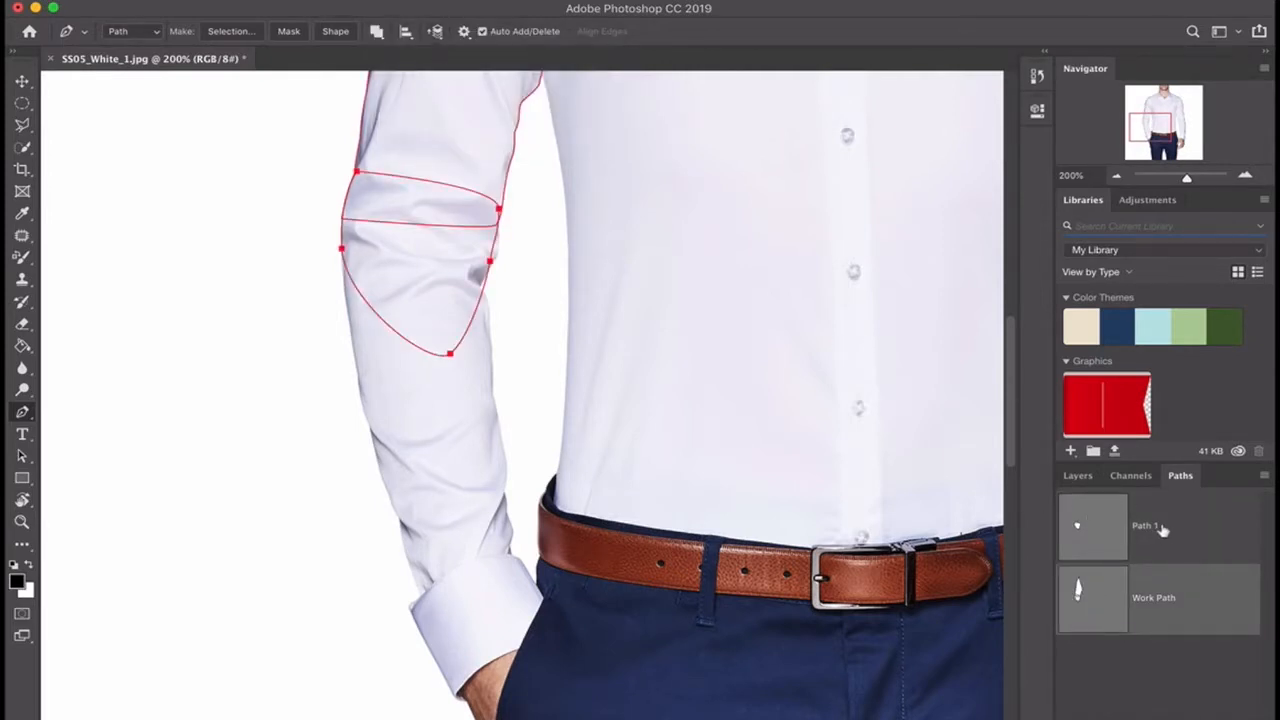
Step: Delete Path 1 and select the combined Work Path
{"action": "left_click", "coordinate": [1162, 530]}
{"action": "key", "text": "BackSpace"}
{"action": "left_click", "coordinate": [1157, 541]}
Step: Duplicate the Background layer, mask the copy with the combined path as a vector mask, and view it among the paths
{"action": "left_click", "coordinate": [1077, 476]}
{"action": "key", "text": "super+j"}
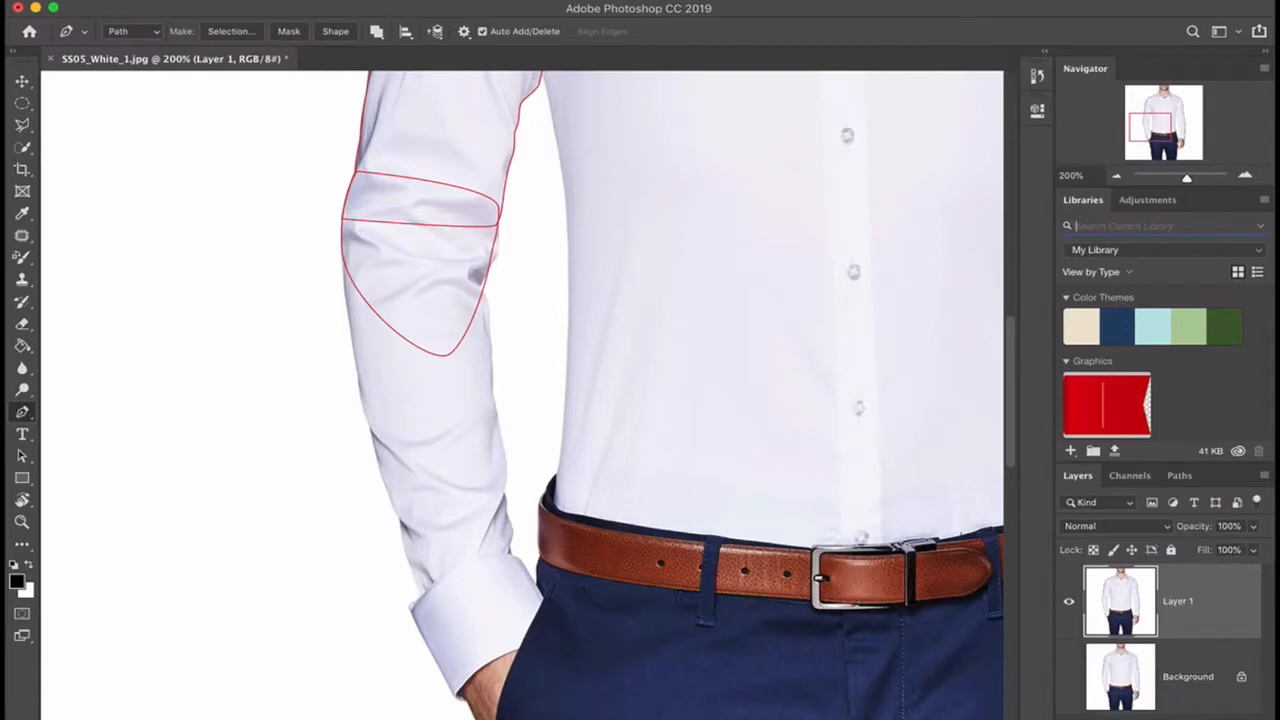
{"action": "left_click", "coordinate": [1141, 719], "text": "super"}
{"action": "left_click", "coordinate": [1180, 476]}
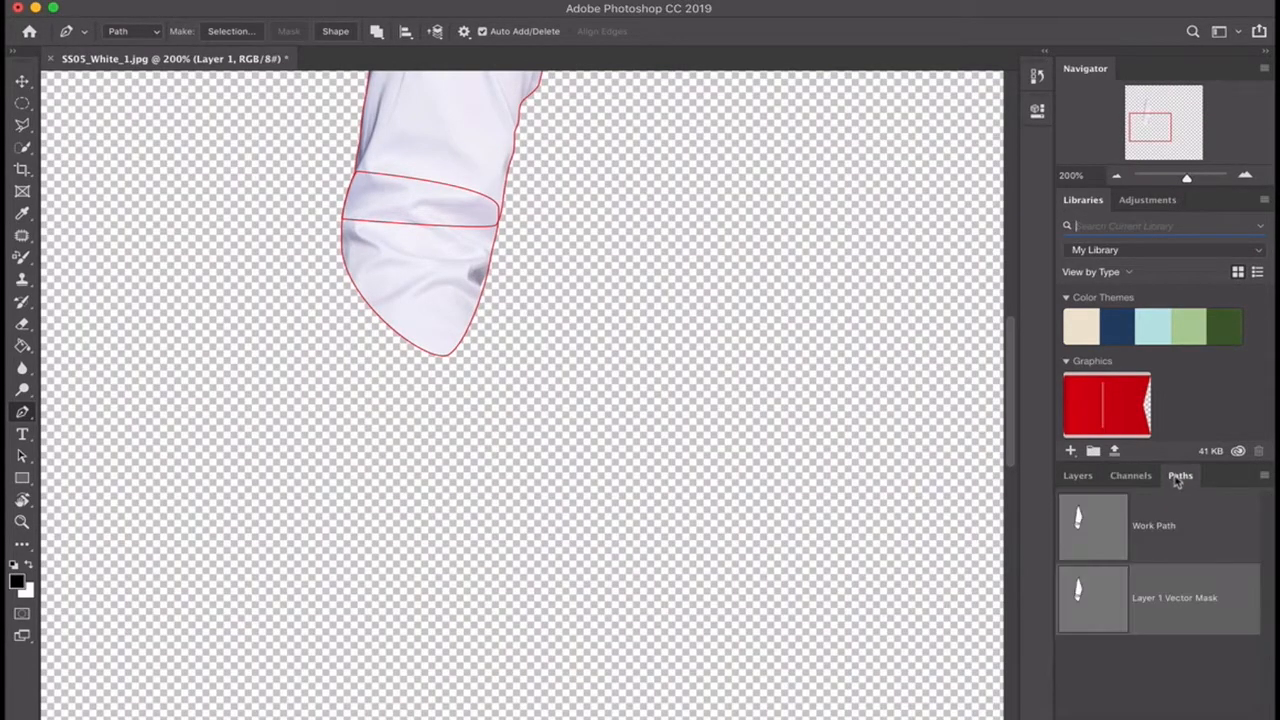
Step: Undo the vector mask, the duplicated layer and the combined elbow path
{"action": "key", "text": "super+z"}
{"action": "key", "text": "super+z"}
{"action": "key", "text": "super+z"}
{"action": "key", "text": "super+z"}
{"action": "key", "text": "super+z"}
{"action": "left_click", "coordinate": [1078, 476]}
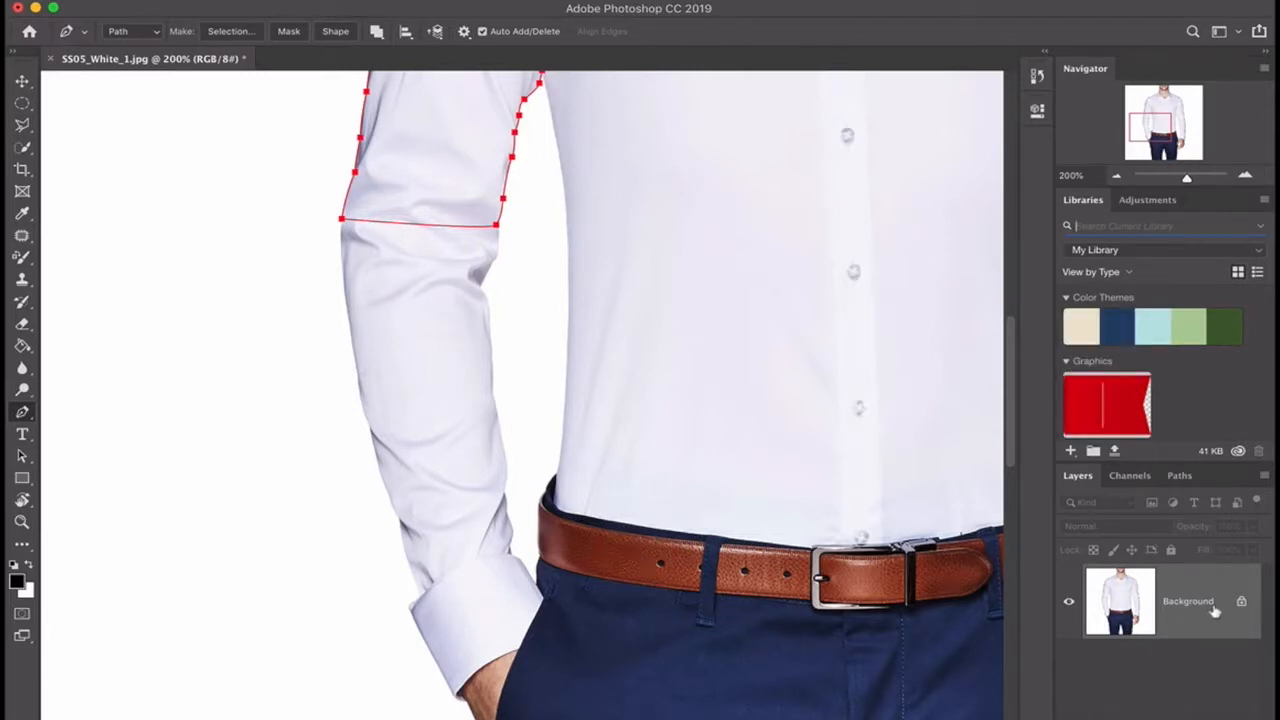
{"action": "left_click", "coordinate": [1180, 476]}
{"action": "left_click", "coordinate": [1222, 702]}
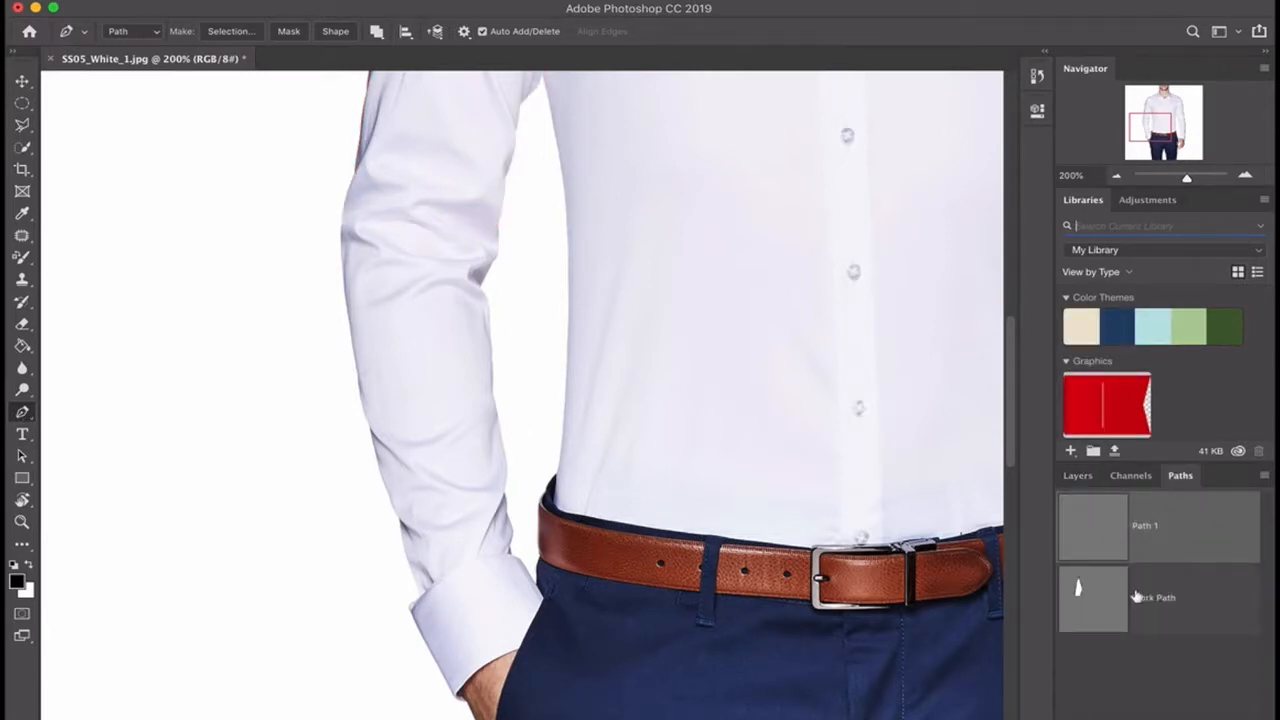
{"action": "key", "text": "super+z"}
{"action": "left_click", "coordinate": [1222, 702], "text": "alt"}
{"action": "left_click", "coordinate": [748, 364]}
Step: Save the upper-sleeve Work Path under the name UpperHand
{"action": "right_click", "coordinate": [1189, 542]}
{"action": "left_click", "coordinate": [1189, 542]}
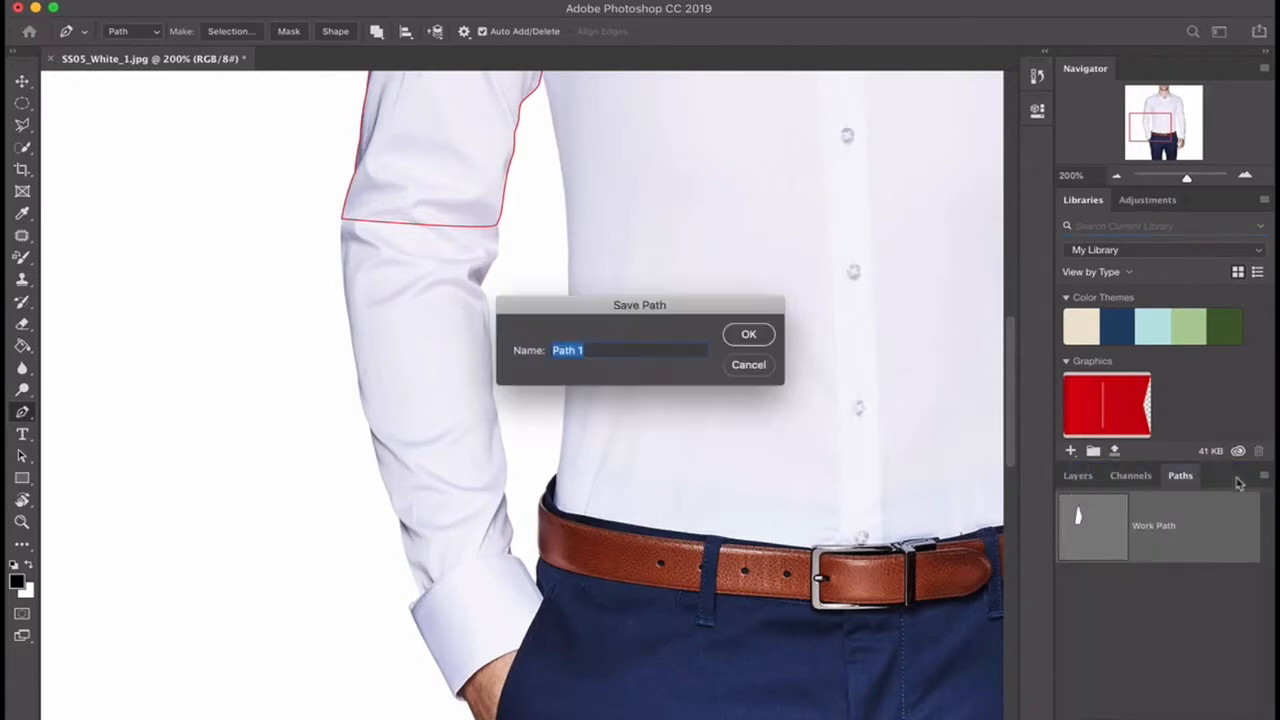
{"action": "type", "text": "UpperHand"}
{"action": "key", "text": "Return"}
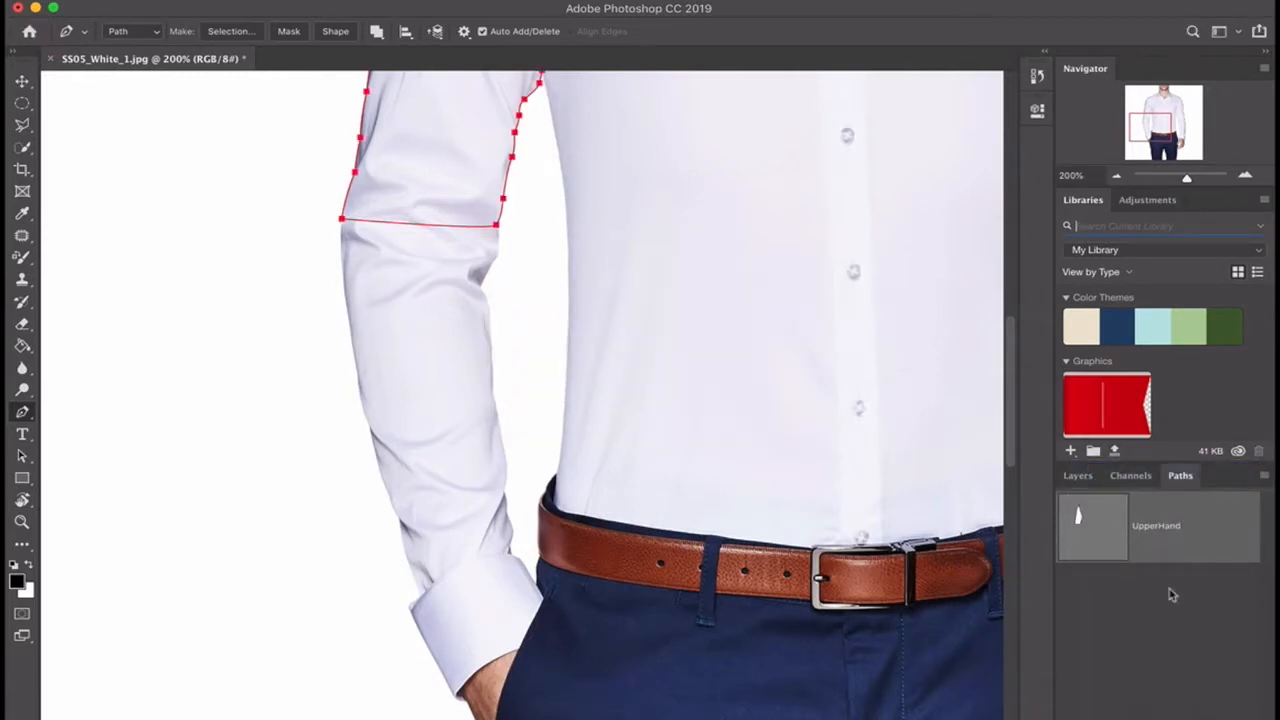
Step: Create a new path named LowerHand
{"action": "left_click", "coordinate": [1264, 476]}
{"action": "left_click", "coordinate": [1228, 493]}
{"action": "type", "text": "LowerHand"}
{"action": "key", "text": "Return"}
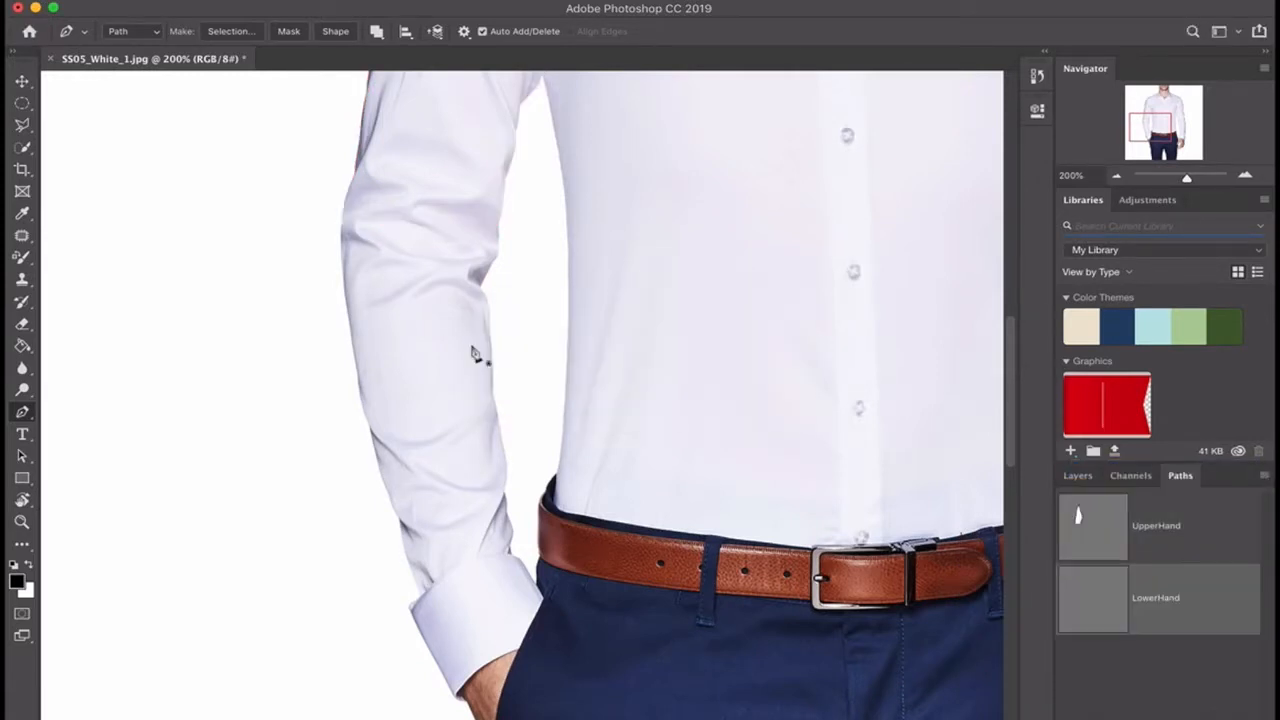
Step: Trace the outer forearm edge from above the elbow down toward the cuff on the LowerHand path
{"action": "left_click", "coordinate": [357, 167]}
{"action": "left_click", "coordinate": [341, 215]}
{"action": "left_click", "coordinate": [345, 307]}
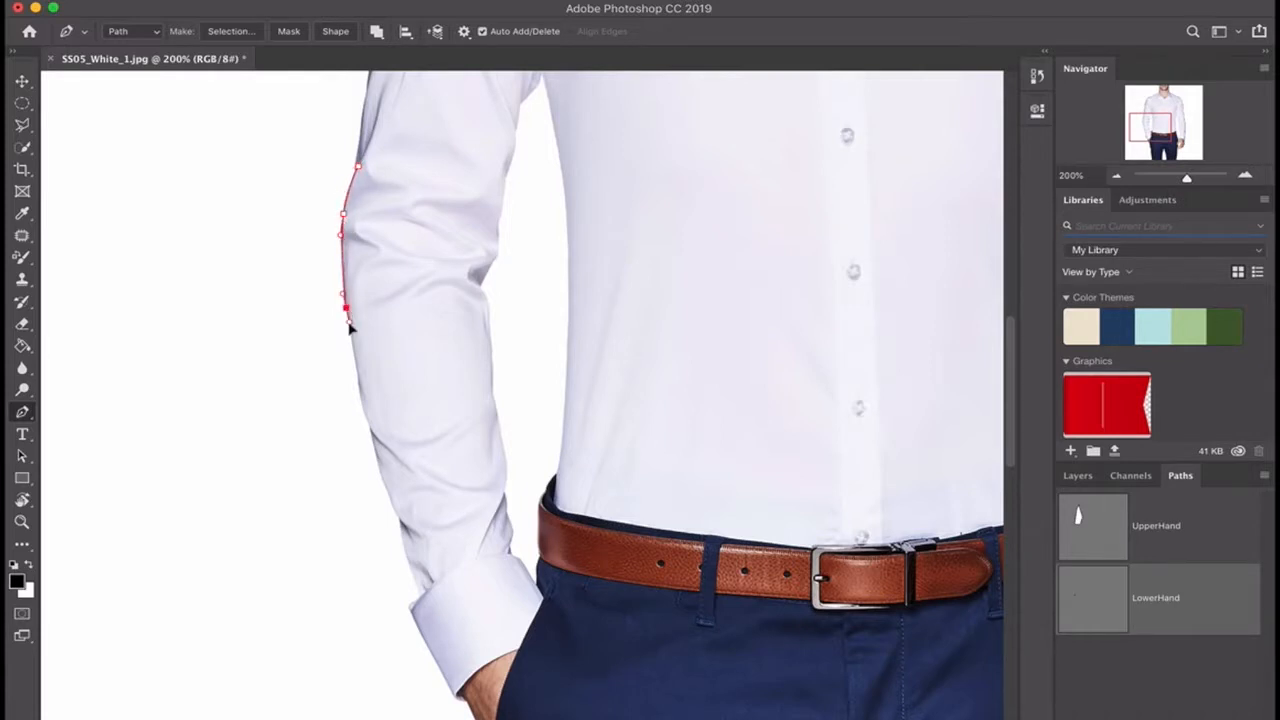
{"action": "left_click_drag", "start_coordinate": [359, 371], "coordinate": [359, 384]}
{"action": "left_click", "coordinate": [371, 431]}
{"action": "left_click_drag", "start_coordinate": [395, 513], "coordinate": [409, 543]}
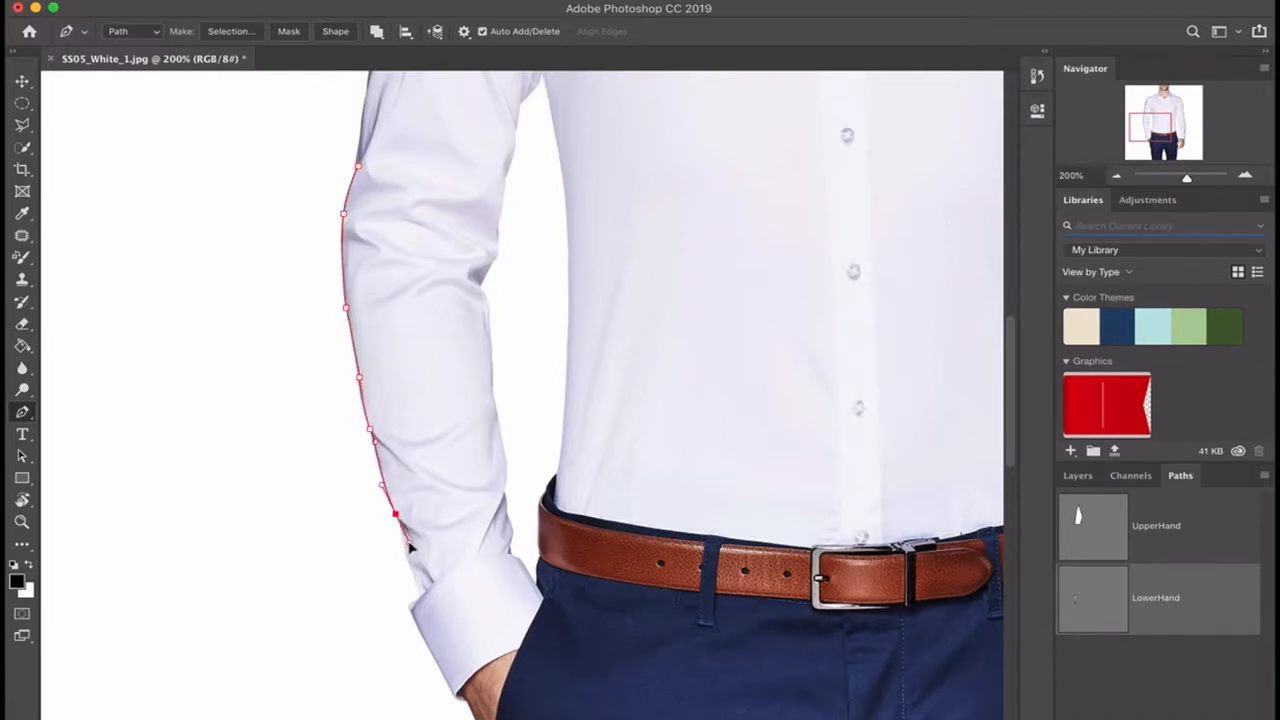
Step: Extend the path to the outer end of the cuff seam and follow the seam across to the inner sleeve edge
{"action": "left_click", "coordinate": [404, 551]}
{"action": "left_click", "coordinate": [421, 595]}
{"action": "left_click_drag", "start_coordinate": [454, 567], "coordinate": [469, 562]}
{"action": "left_click_drag", "start_coordinate": [509, 556], "coordinate": [522, 564]}
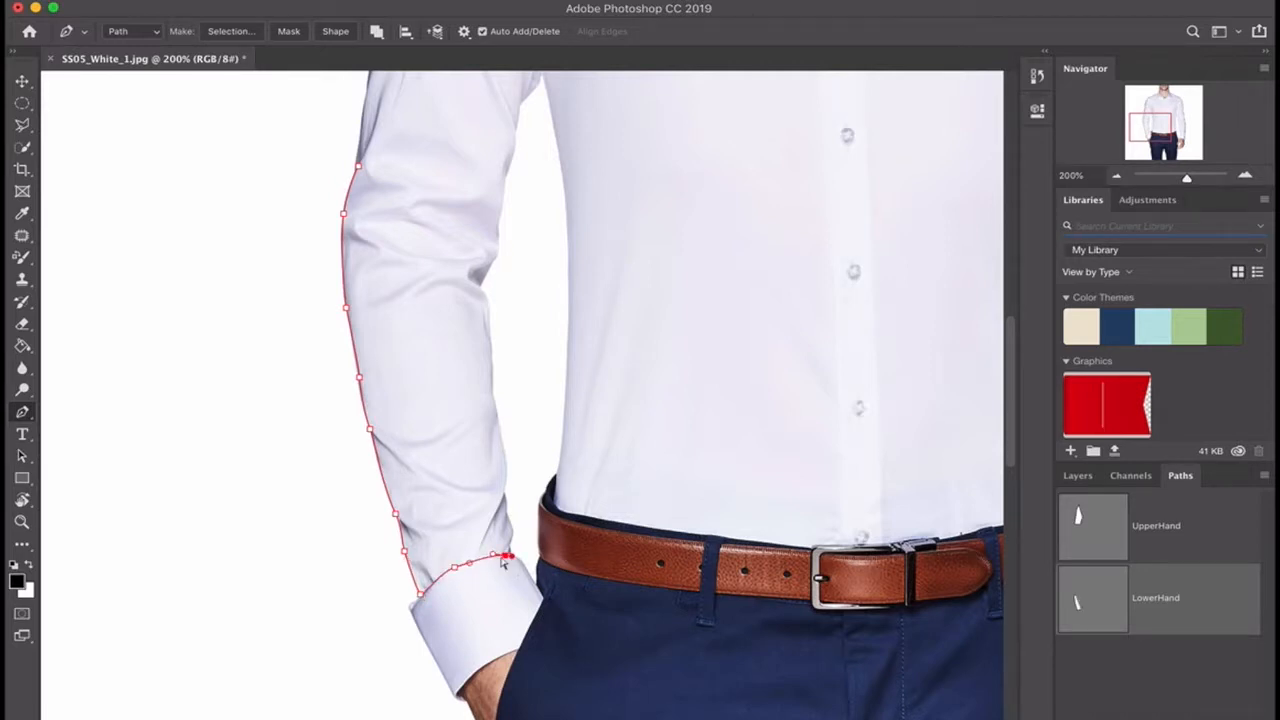
Step: Trace the inner forearm edge from the cuff up toward the elbow crease with curved anchors
{"action": "key", "text": "super+plus"}
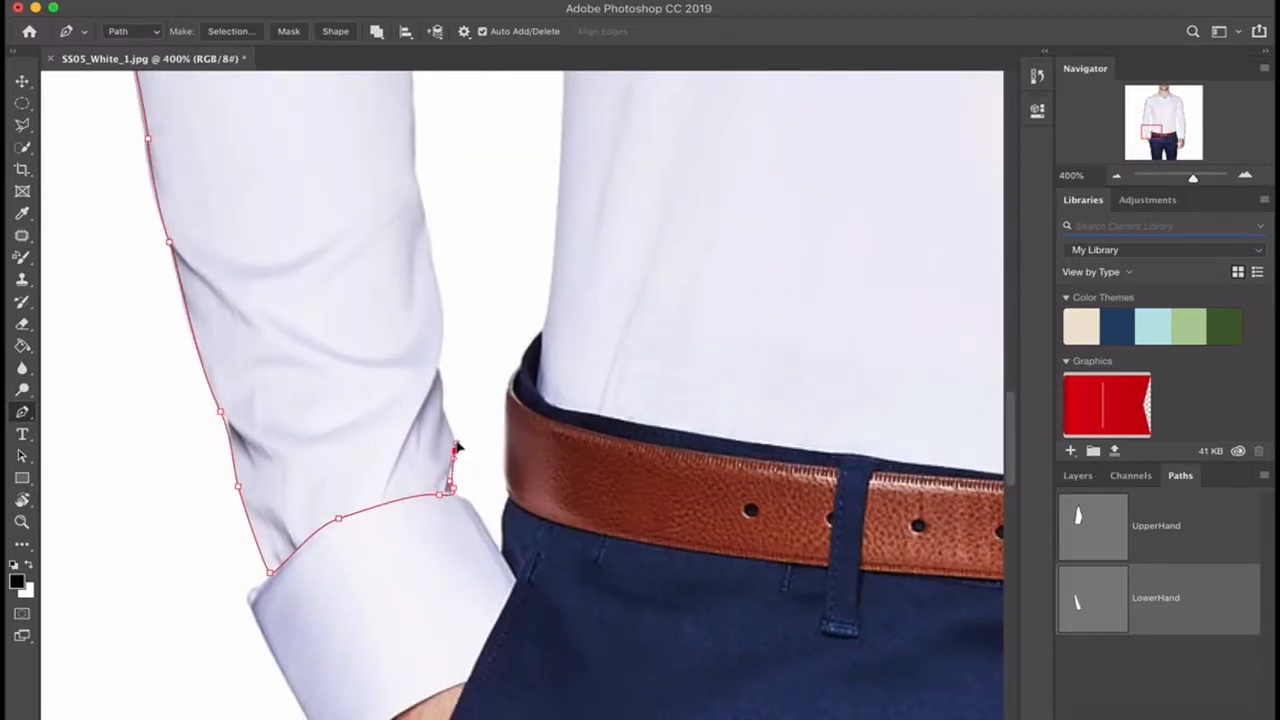
{"action": "left_click_drag", "start_coordinate": [456, 443], "coordinate": [435, 359]}
{"action": "left_click_drag", "start_coordinate": [442, 306], "coordinate": [484, 453]}
{"action": "left_click_drag", "start_coordinate": [442, 416], "coordinate": [425, 349]}
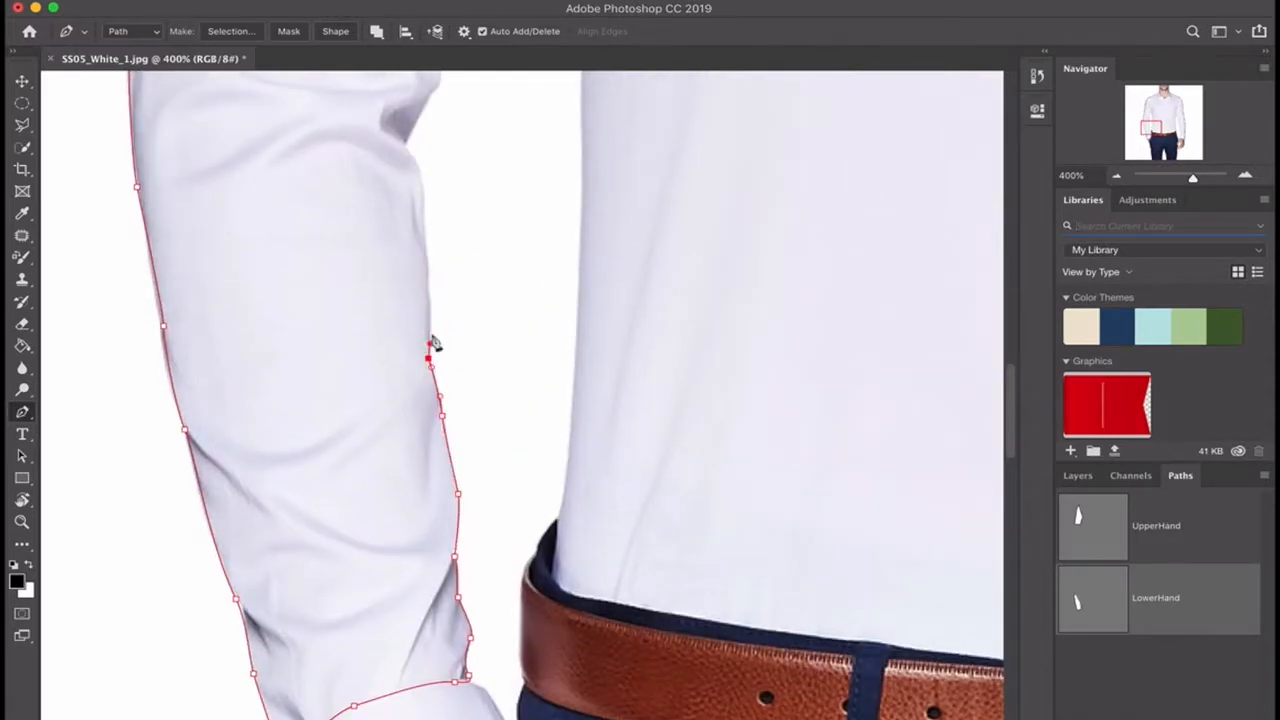
{"action": "left_click_drag", "start_coordinate": [425, 200], "coordinate": [423, 187]}
{"action": "left_click_drag", "start_coordinate": [448, 229], "coordinate": [464, 381]}
Step: Continue past the inner elbow and close the LowerHand path with an arc across the sleeve at its starting point
{"action": "mouse_move", "coordinate": [421, 298]}
{"action": "left_mouse_down"}
{"action": "mouse_move", "coordinate": [405, 285]}
{"action": "mouse_move", "coordinate": [427, 281]}
{"action": "left_mouse_up"}
{"action": "left_click_drag", "start_coordinate": [453, 239], "coordinate": [456, 182]}
{"action": "left_click_drag", "start_coordinate": [499, 179], "coordinate": [444, 268]}
{"action": "left_click_drag", "start_coordinate": [453, 201], "coordinate": [476, 98]}
{"action": "left_click_drag", "start_coordinate": [506, 121], "coordinate": [460, 323]}
{"action": "left_click_drag", "start_coordinate": [282, 274], "coordinate": [172, 302]}
{"action": "left_click", "coordinate": [111, 381]}
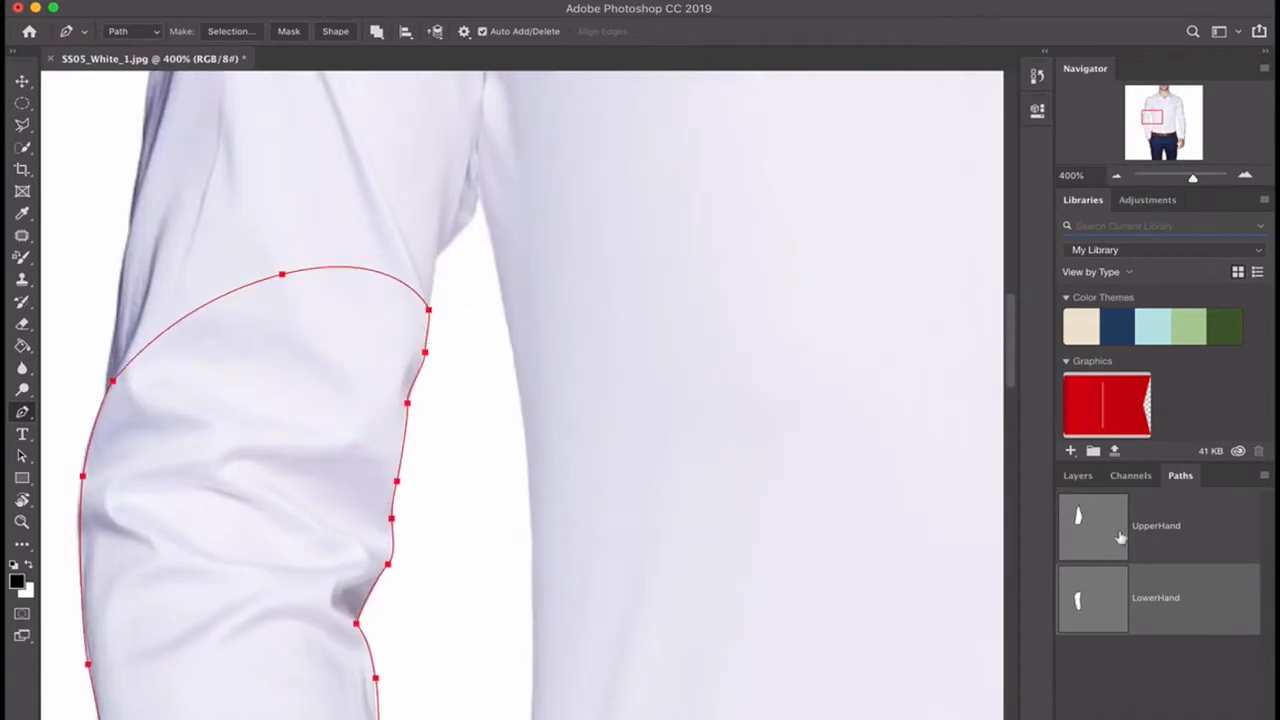
Step: Create a new path named Leftcuff
{"action": "scroll", "coordinate": [604, 580], "scroll_direction": "down", "scroll_amount": 10}
{"action": "left_click", "coordinate": [1264, 475]}
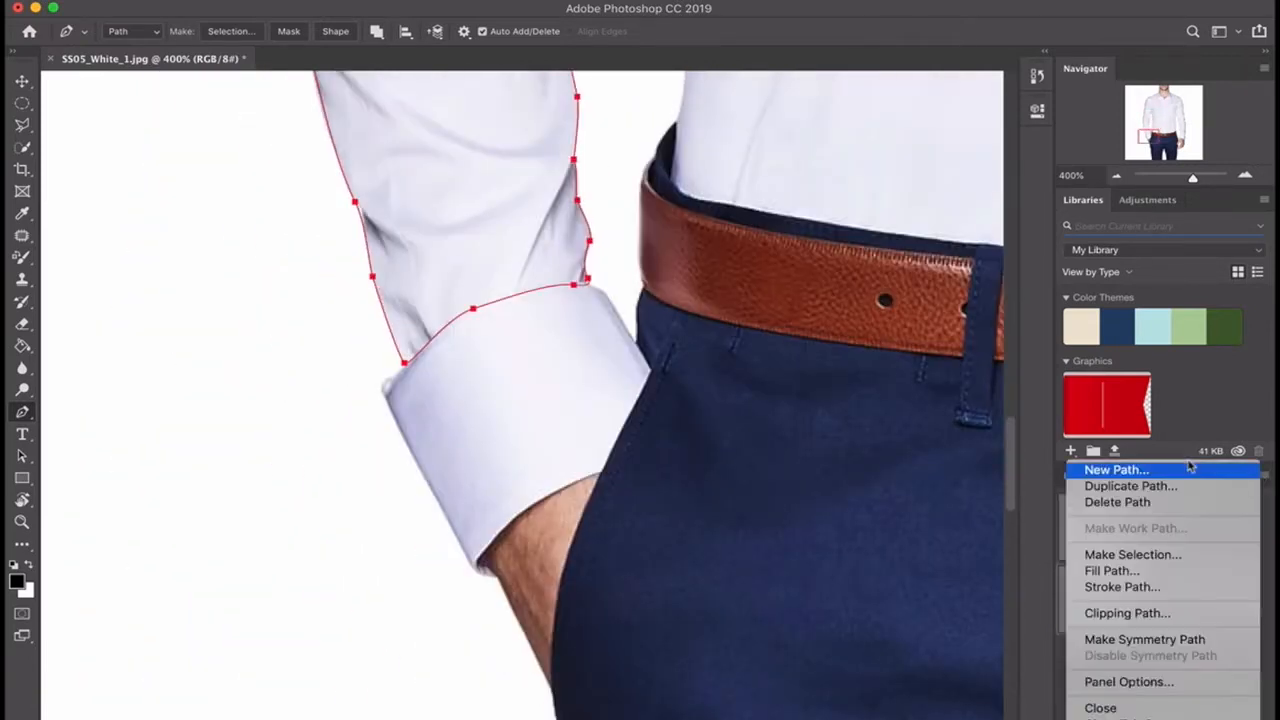
{"action": "left_click", "coordinate": [1109, 463]}
{"action": "type", "text": "cuff"}
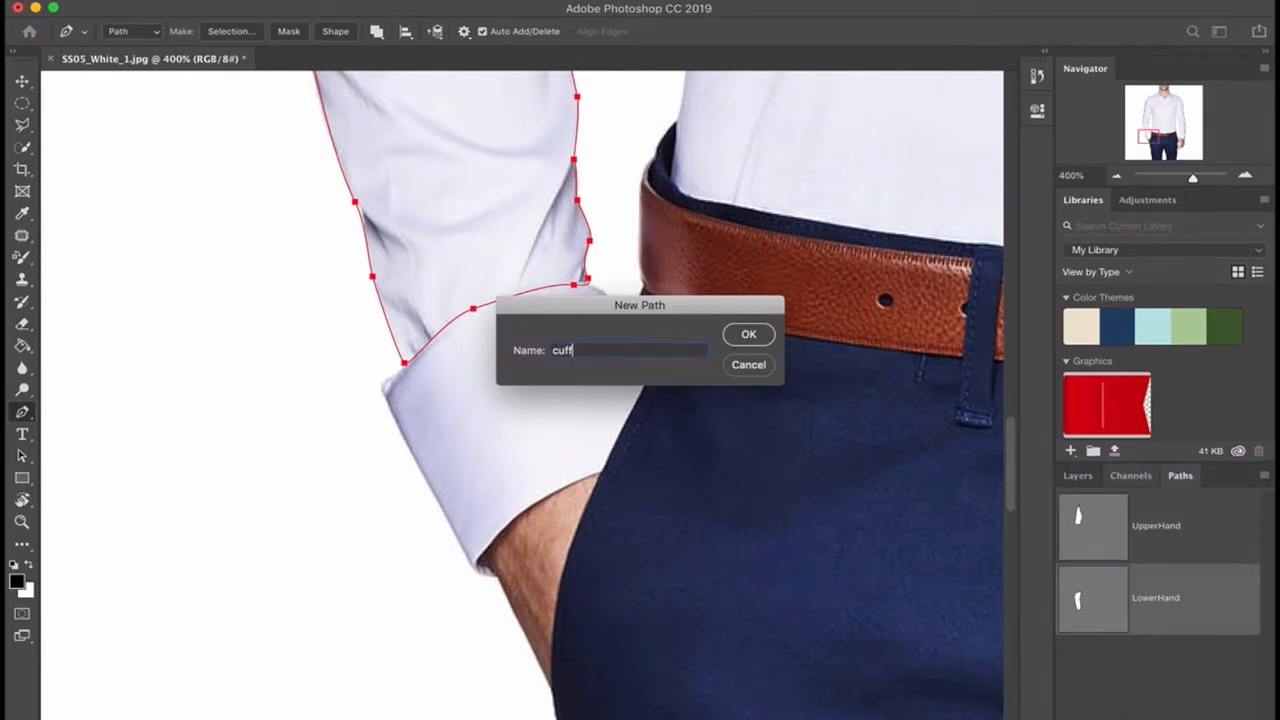
{"action": "key", "text": "Return"}
Step: Trace the cuff's upper edge on the Leftcuff path, from its outer corner along the sleeve seam to the trouser pocket
{"action": "left_click_drag", "start_coordinate": [383, 383], "coordinate": [387, 377]}
{"action": "left_click_drag", "start_coordinate": [408, 362], "coordinate": [417, 356]}
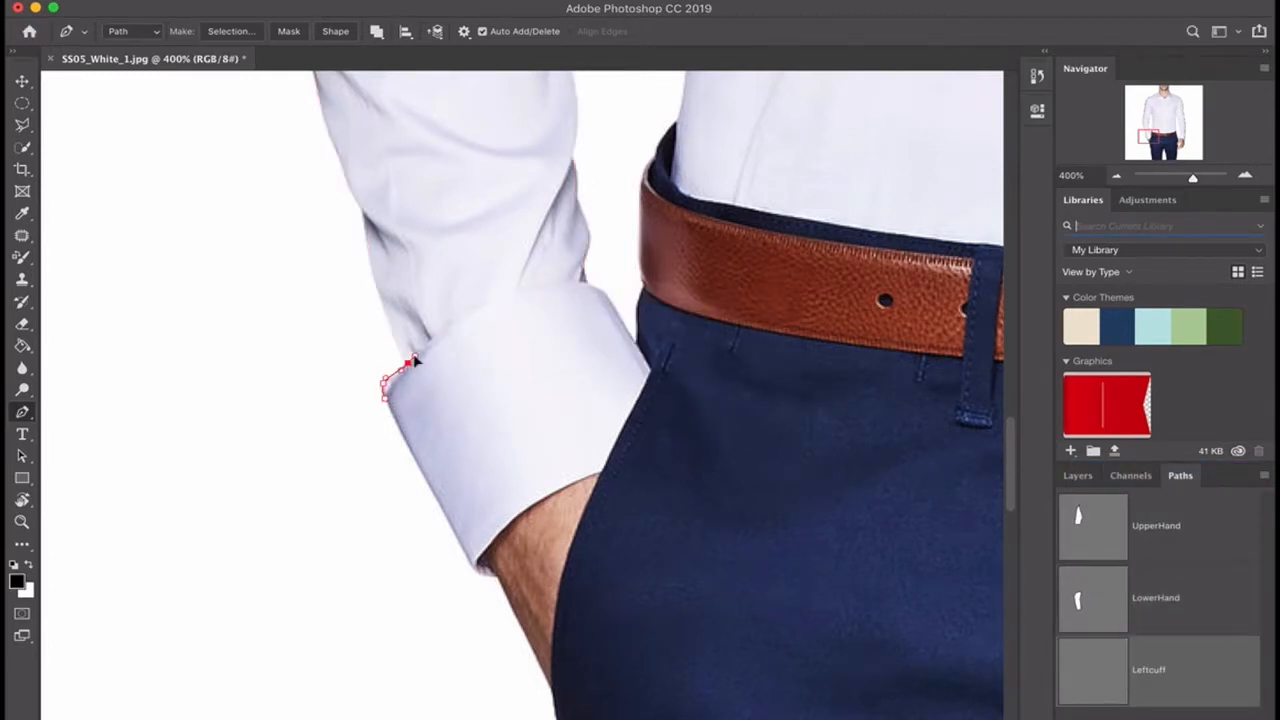
{"action": "left_click_drag", "start_coordinate": [477, 305], "coordinate": [496, 293]}
{"action": "mouse_move", "coordinate": [588, 283]}
{"action": "left_mouse_down"}
{"action": "mouse_move", "coordinate": [628, 290]}
{"action": "mouse_move", "coordinate": [600, 287]}
{"action": "left_mouse_up"}
{"action": "left_click_drag", "start_coordinate": [611, 299], "coordinate": [612, 306]}
{"action": "left_click", "coordinate": [650, 370]}
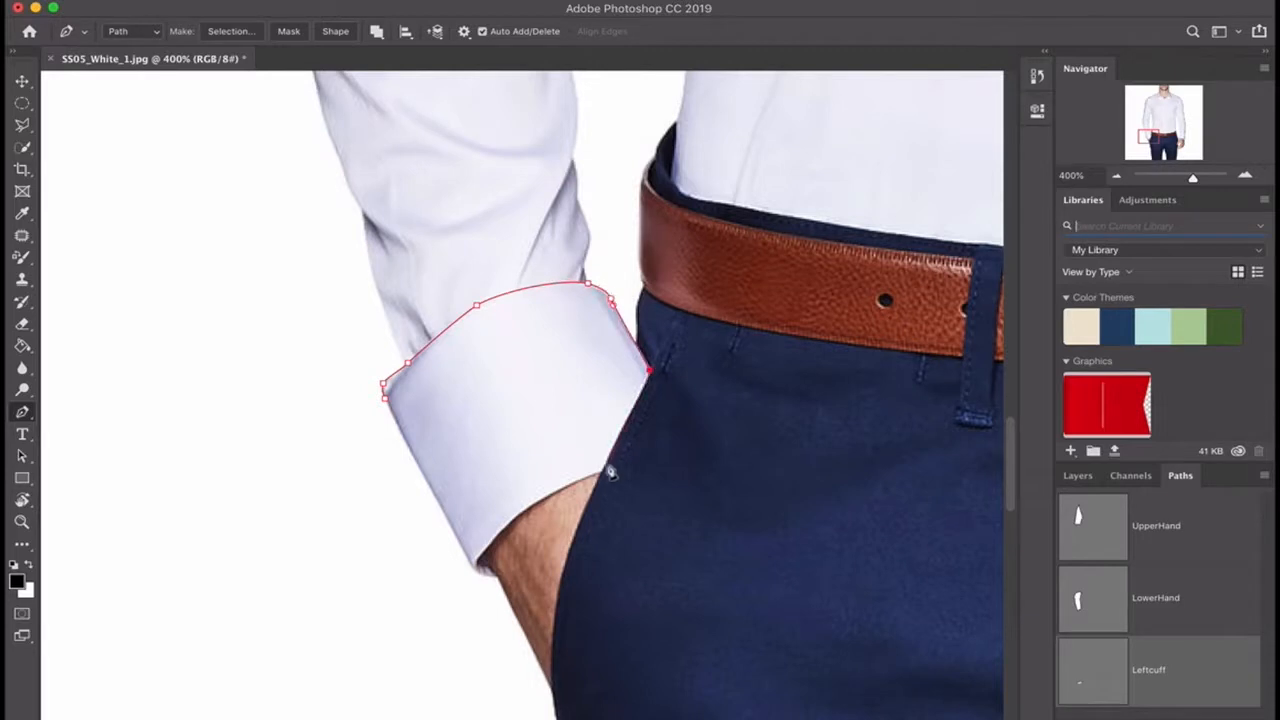
Step: Follow the pocket edge and the cuff's curved wrist opening, and close the Leftcuff path at its outer corner
{"action": "left_click_drag", "start_coordinate": [602, 468], "coordinate": [594, 492]}
{"action": "left_click_drag", "start_coordinate": [476, 564], "coordinate": [426, 638]}
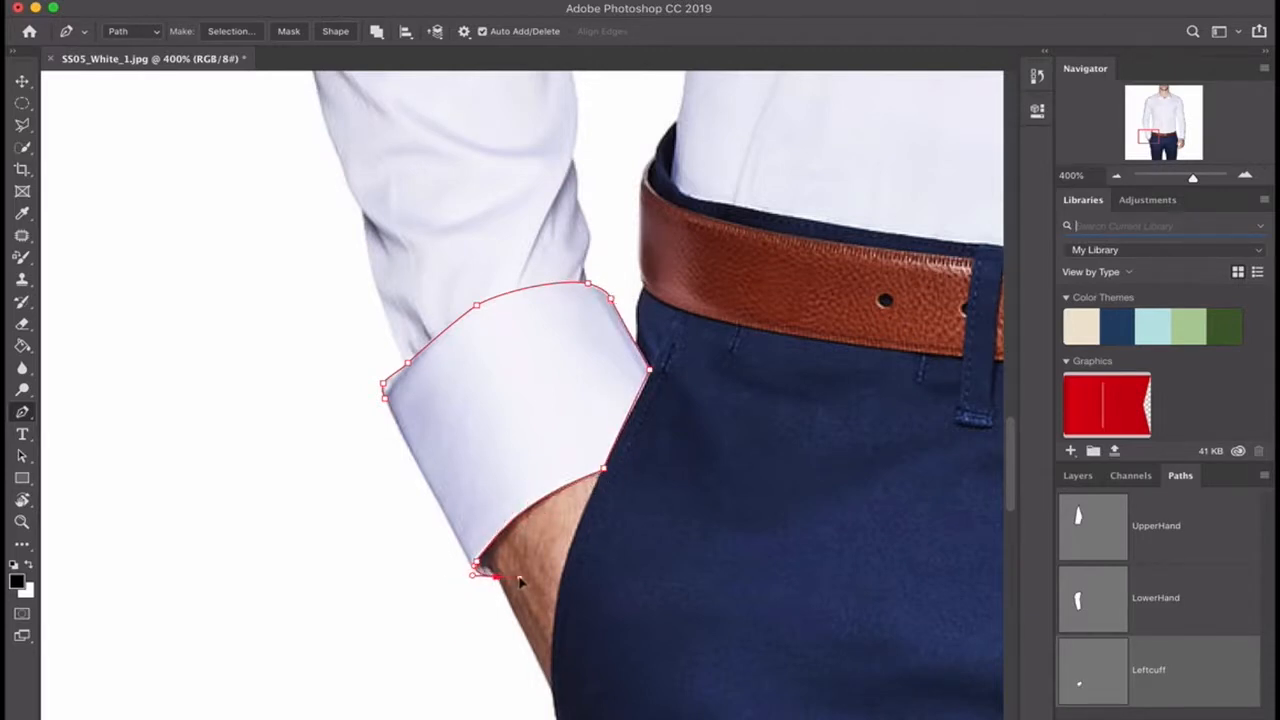
{"action": "left_click", "coordinate": [474, 565], "text": "alt"}
{"action": "left_click", "coordinate": [385, 396]}
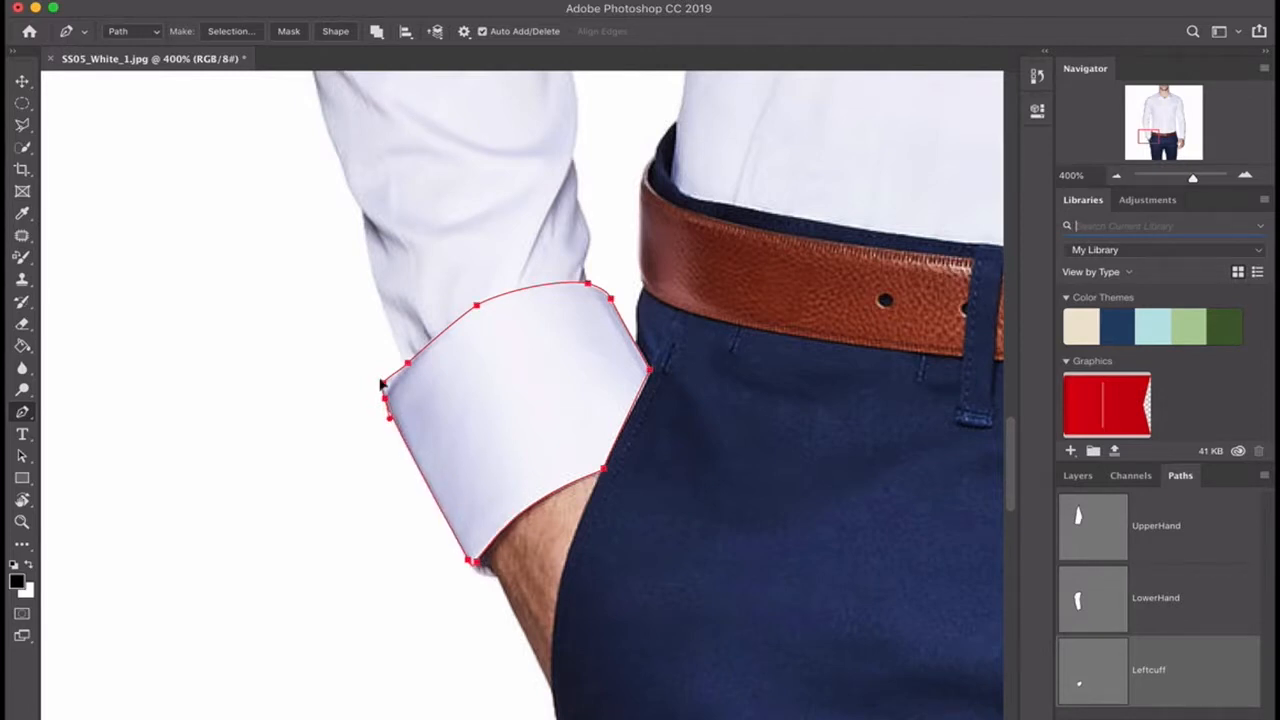
Step: Add a small curved segment around the cuff's lower tip beside the wrist to the Leftcuff path
{"action": "key", "text": "z"}
{"action": "left_click_drag", "start_coordinate": [21, 458], "coordinate": [70, 479]}
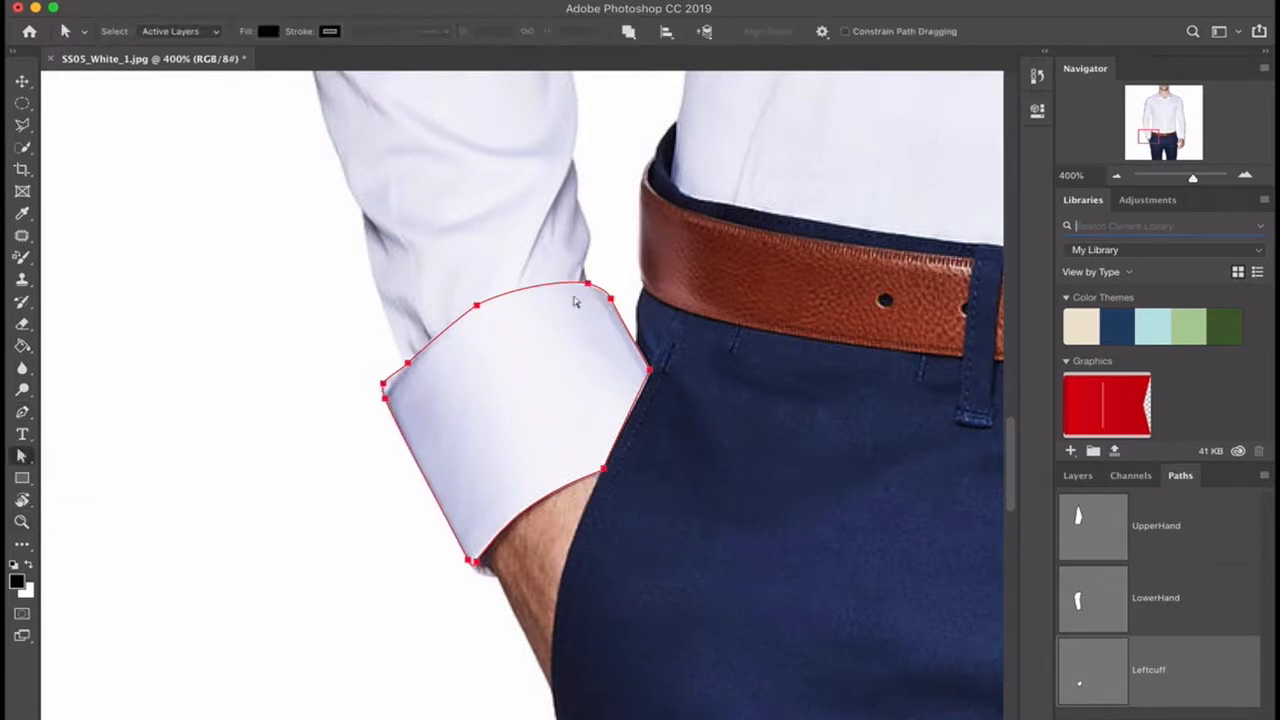
{"action": "key", "text": "p"}
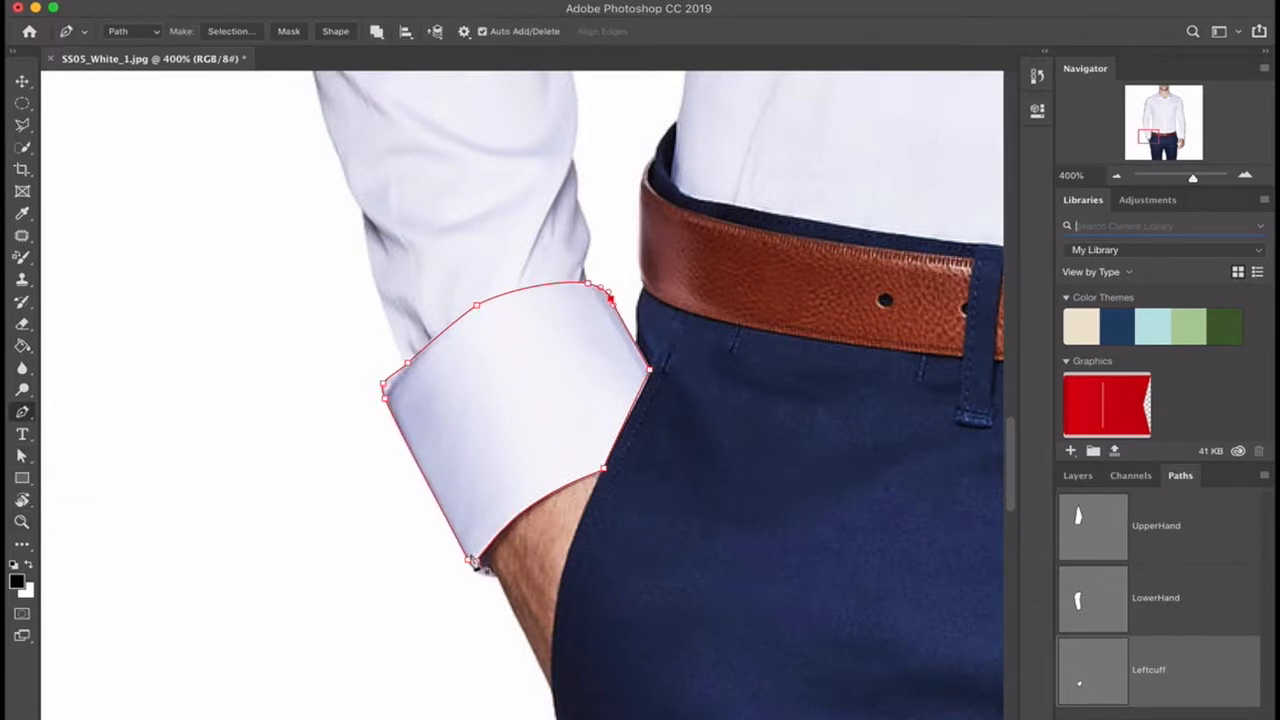
{"action": "left_click_drag", "start_coordinate": [472, 563], "coordinate": [498, 584]}
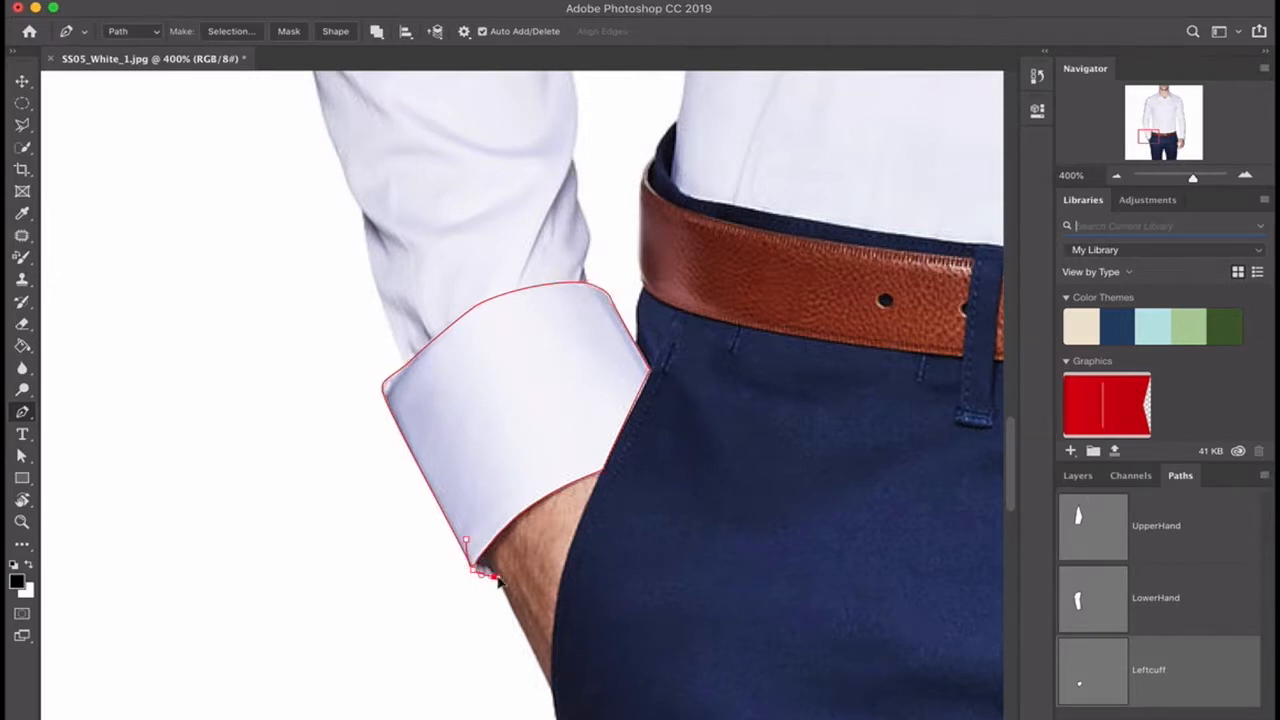
{"action": "key", "text": "v"}
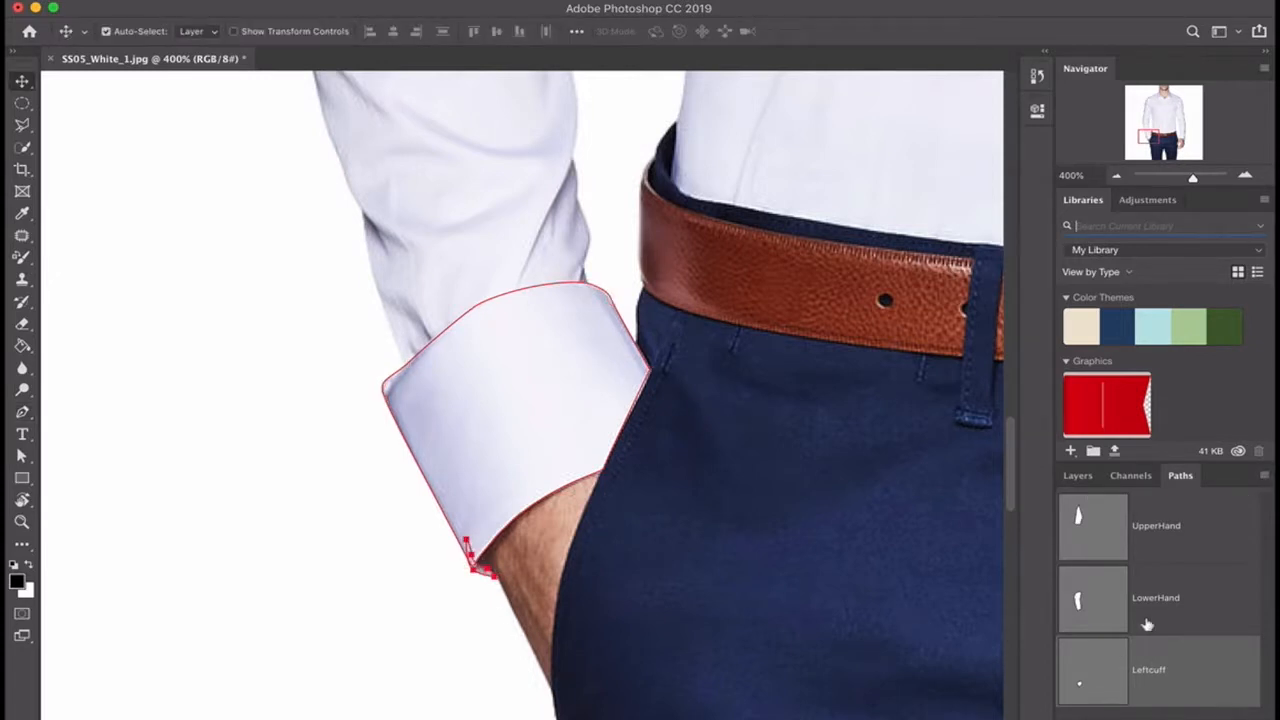
Step: Review the UpperHand, LowerHand and Leftcuff paths one by one against the whole shirt
{"action": "left_click", "coordinate": [1105, 540]}
{"action": "left_click", "coordinate": [1100, 668]}
{"action": "left_click", "coordinate": [1101, 538]}
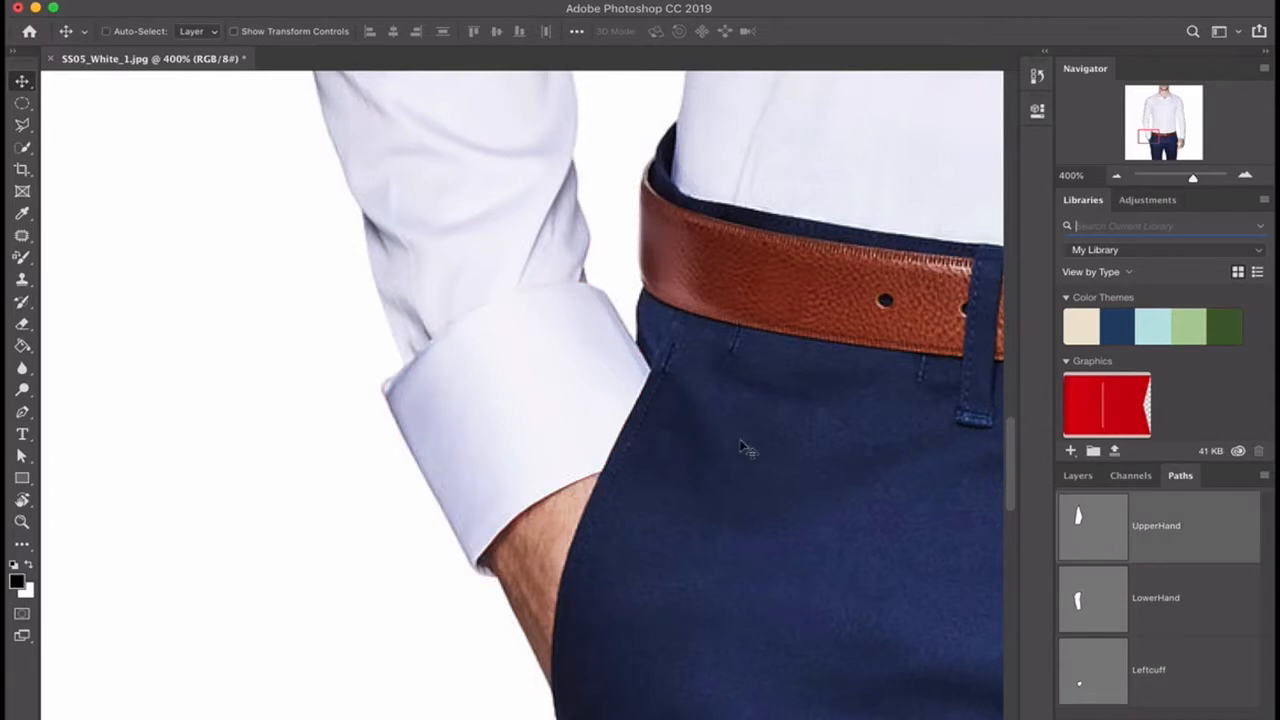
{"action": "key", "text": "super+minus"}
{"action": "key", "text": "super+minus"}
{"action": "left_click_drag", "start_coordinate": [677, 175], "coordinate": [649, 566]}
{"action": "key", "text": "super+0"}
{"action": "key", "text": "super+minus"}
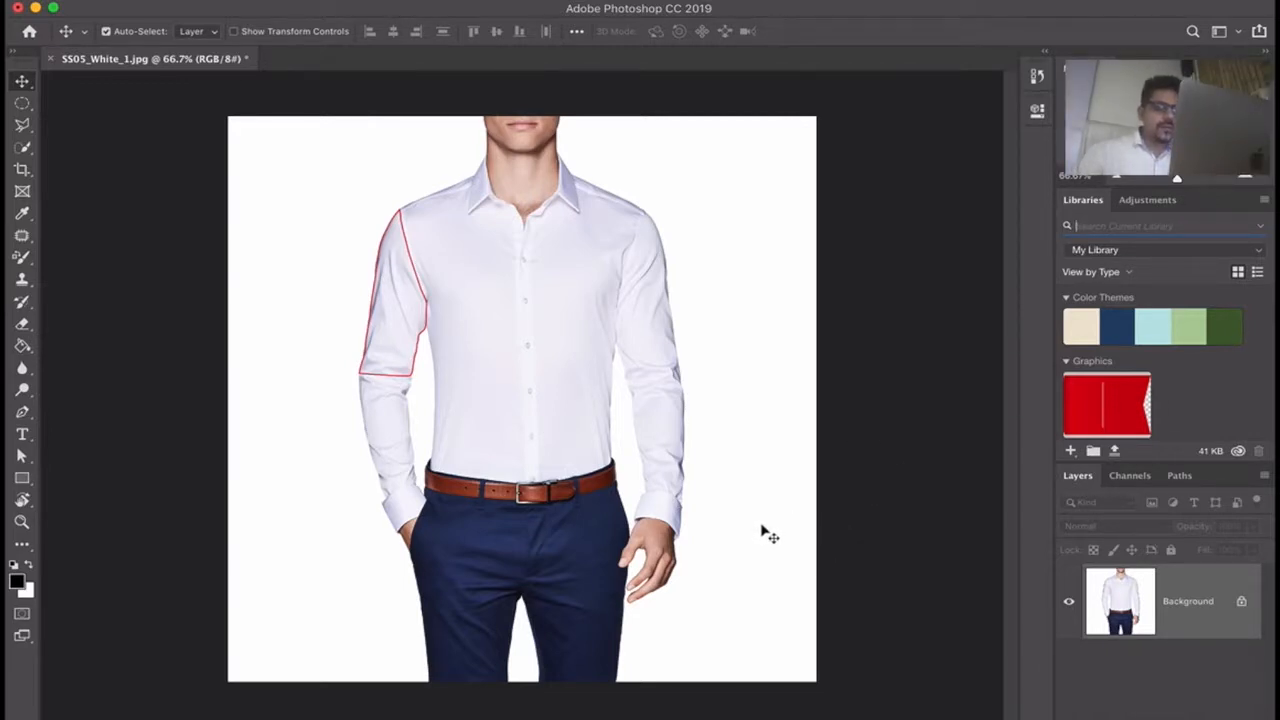
{"action": "left_click", "coordinate": [1180, 476]}
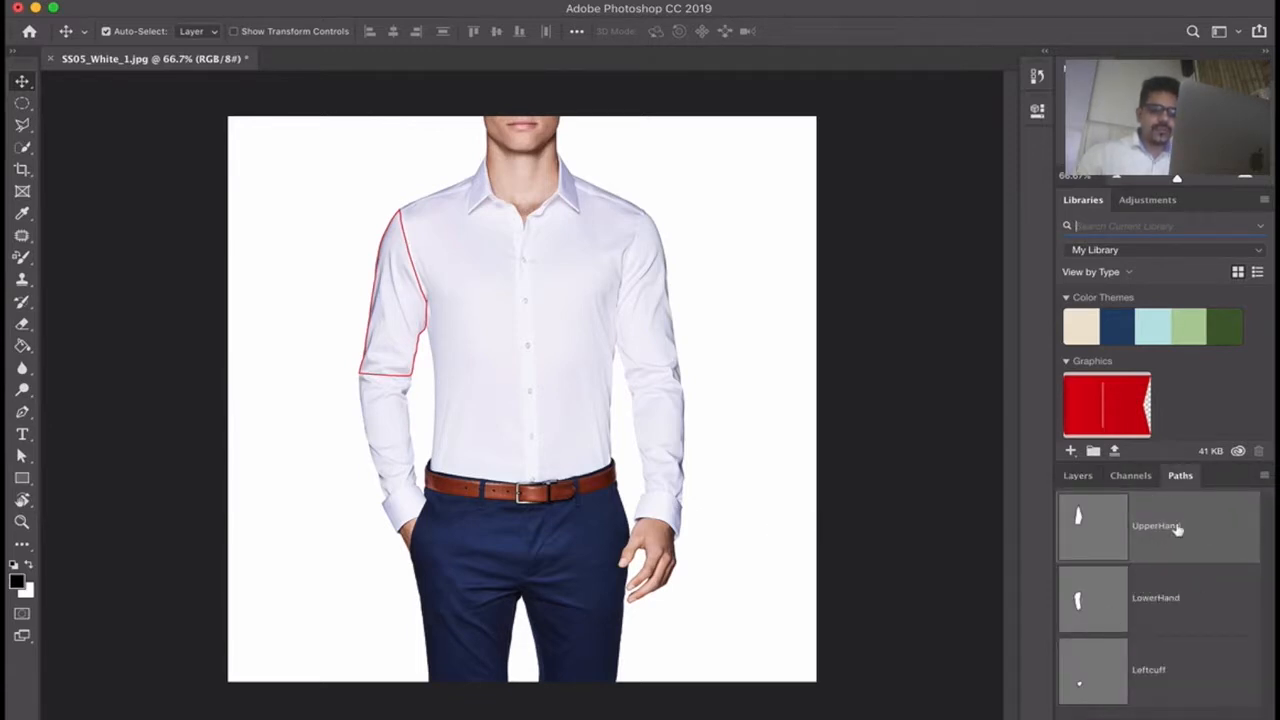
{"action": "left_click", "coordinate": [1168, 622]}
{"action": "left_click", "coordinate": [1158, 676]}
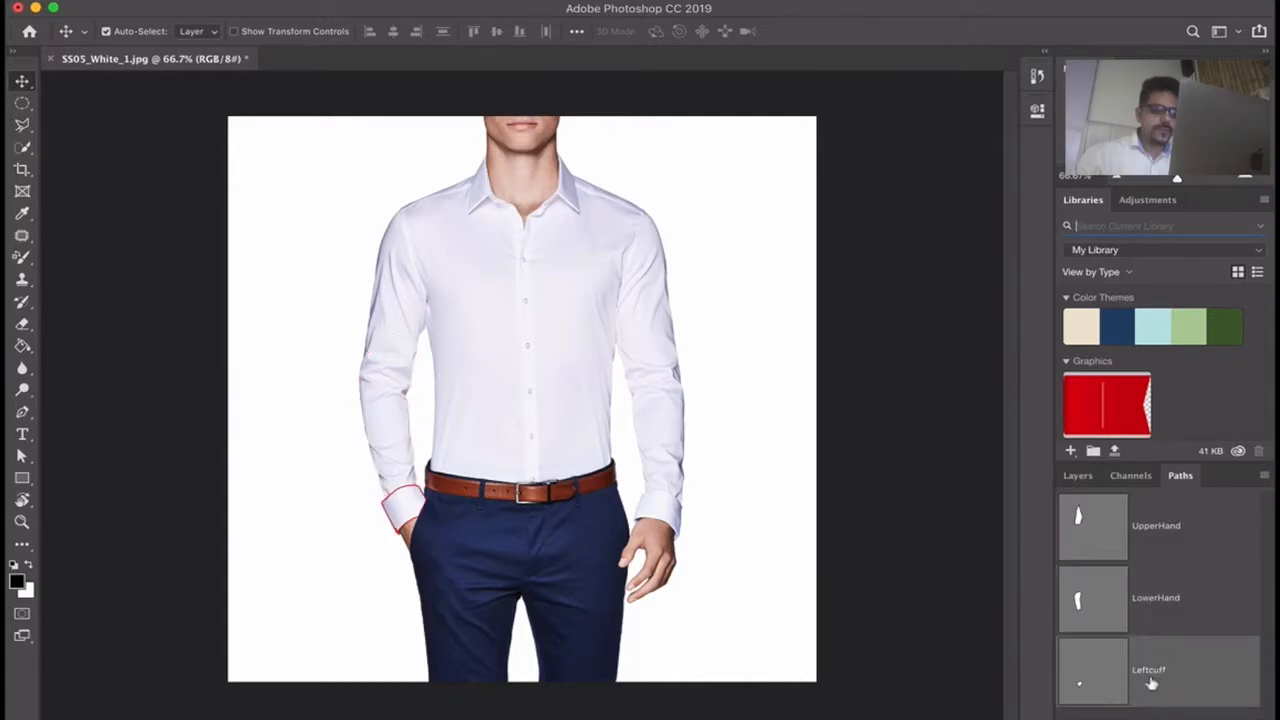
Step: Activate the UpperHand path, duplicate the Background layer and hide the original
{"action": "left_click", "coordinate": [1110, 526]}
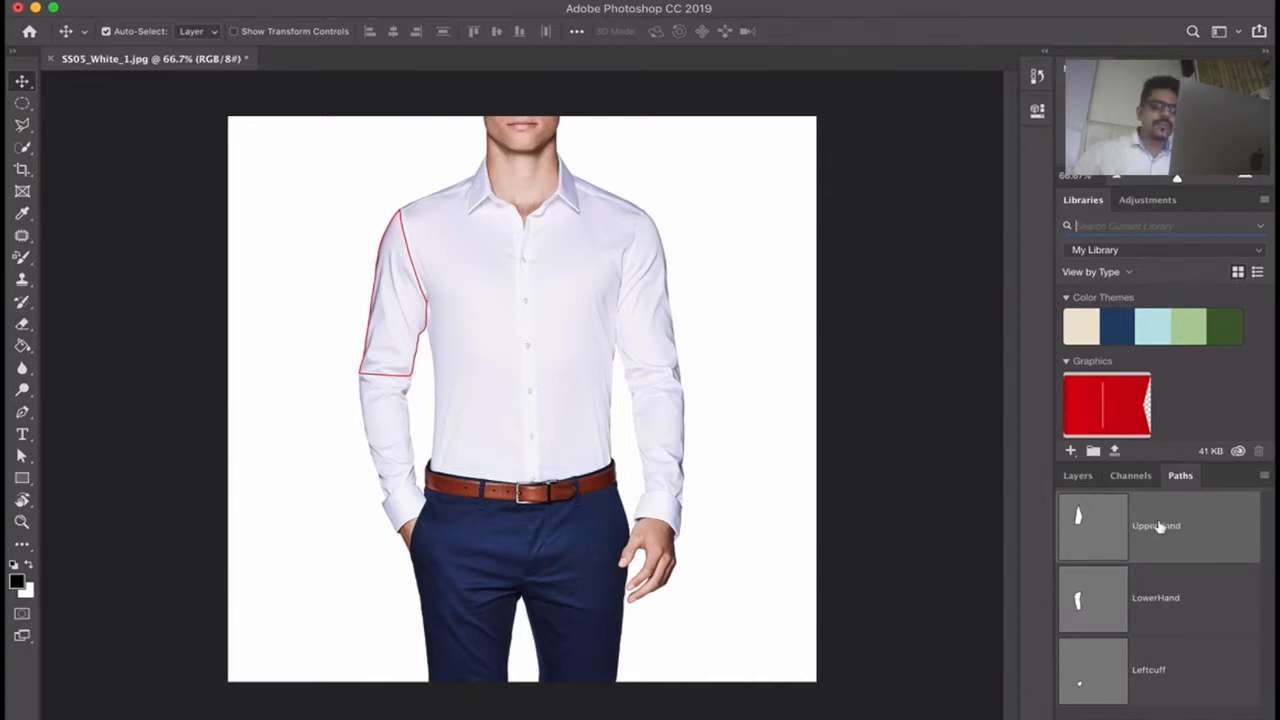
{"action": "left_click", "coordinate": [1078, 476]}
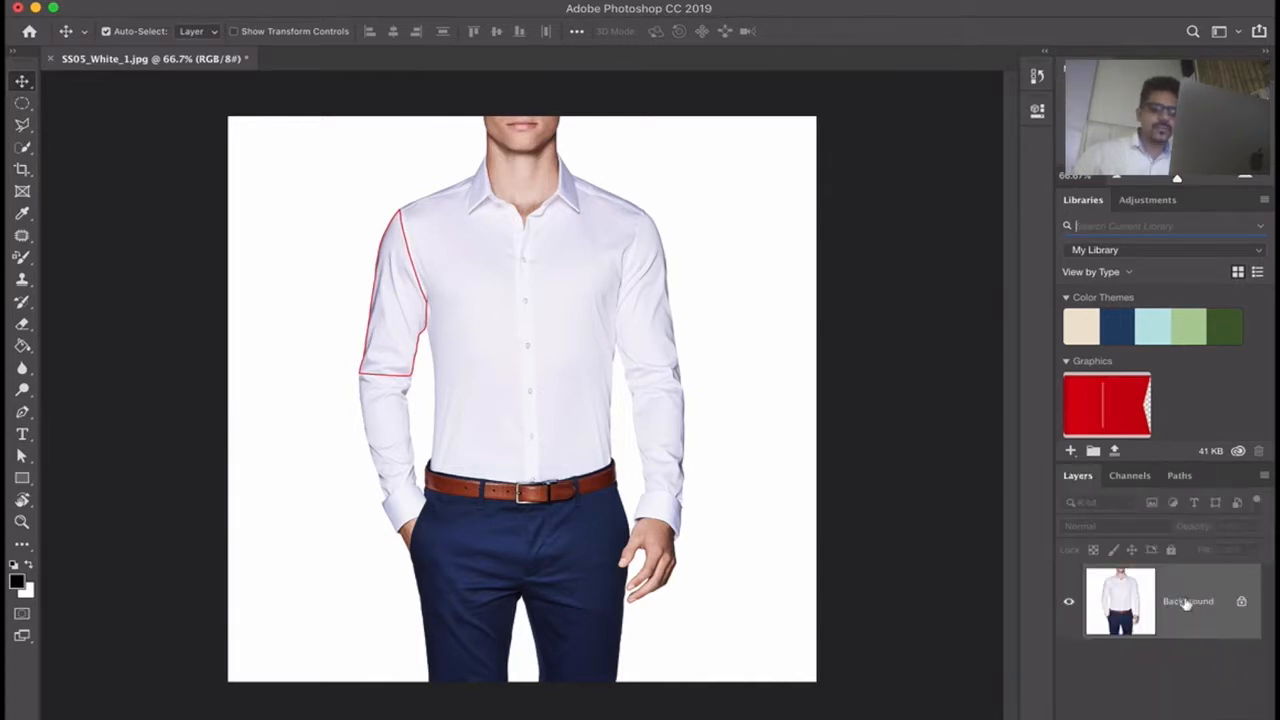
{"action": "left_click_drag", "start_coordinate": [1190, 604], "coordinate": [1220, 716]}
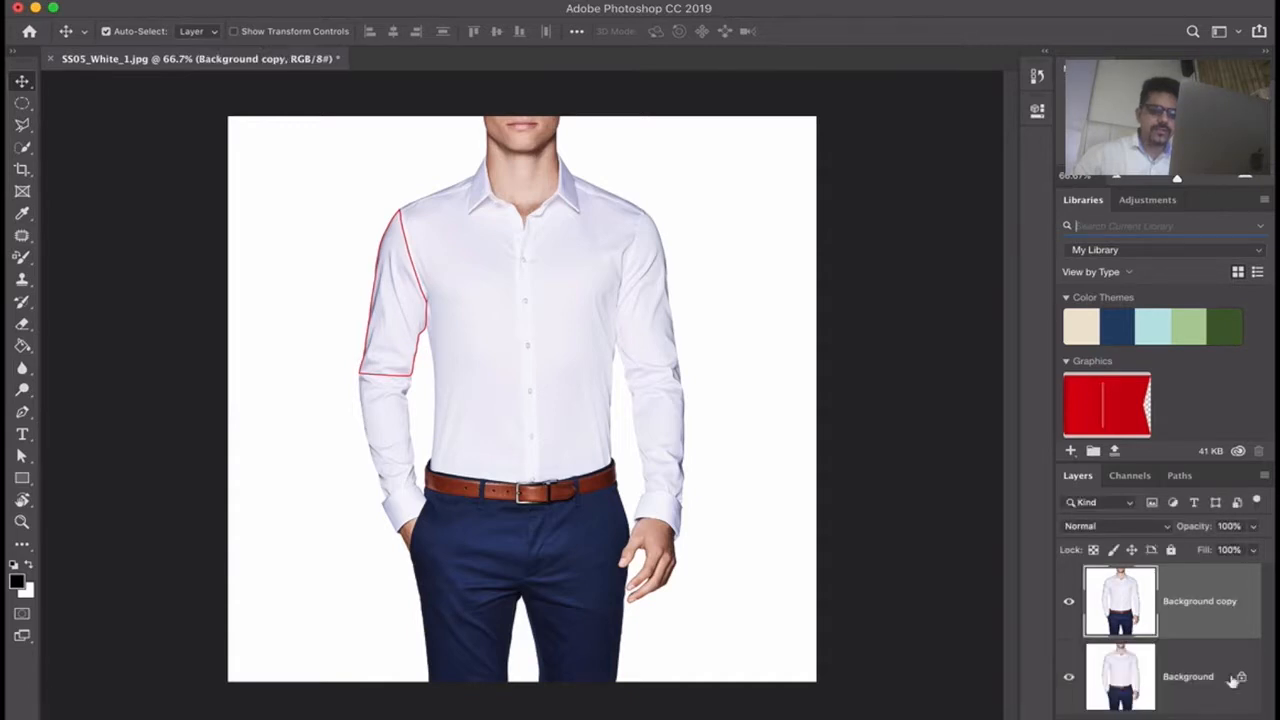
{"action": "left_click", "coordinate": [1069, 677]}
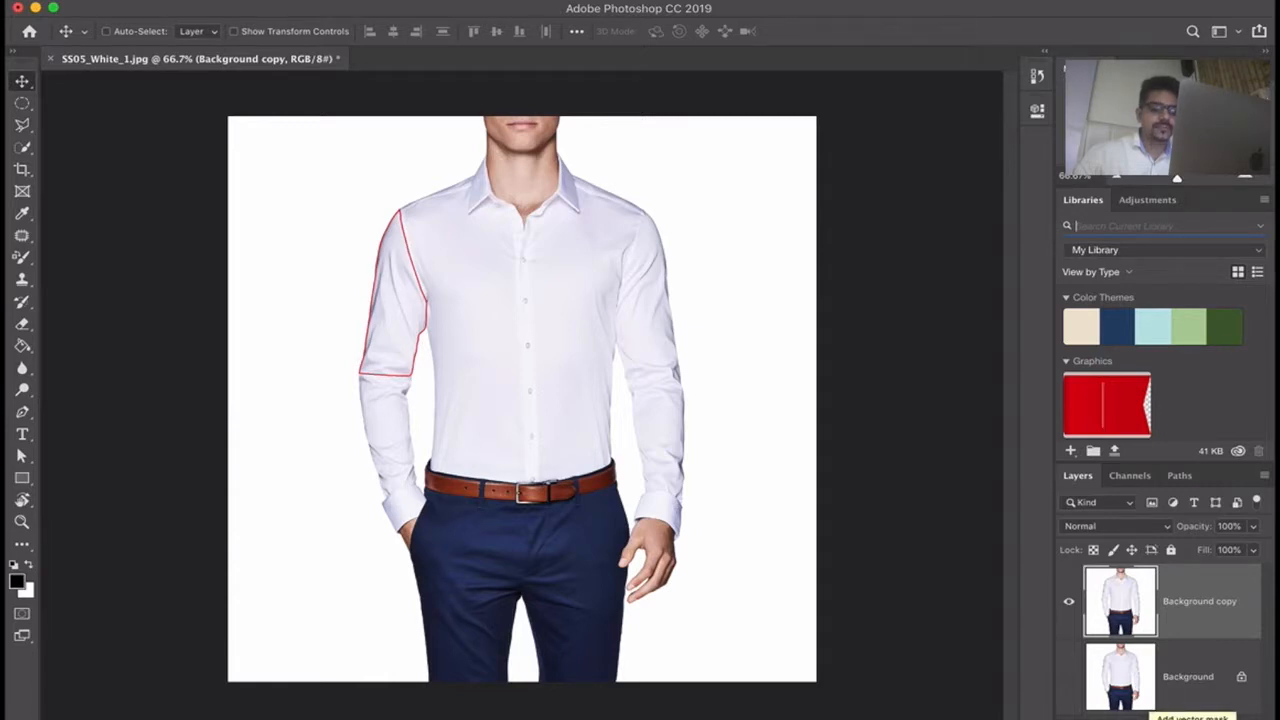
Step: Try a vector mask from the UpperHand path on the duplicated layer and inspect the cut-out sleeve's edges
{"action": "left_click", "coordinate": [1175, 718]}
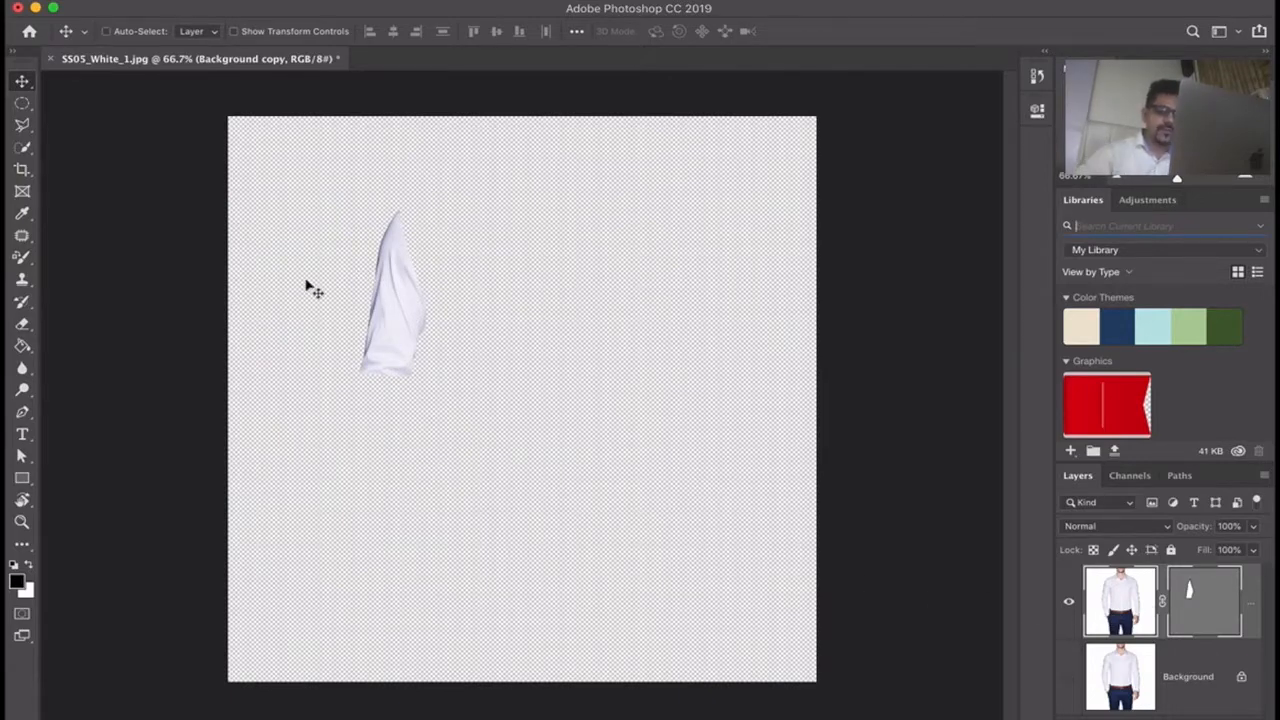
{"action": "key", "text": "super+plus"}
{"action": "key", "text": "super+plus"}
{"action": "key", "text": "super+plus"}
{"action": "left_click_drag", "start_coordinate": [421, 511], "coordinate": [730, 655]}
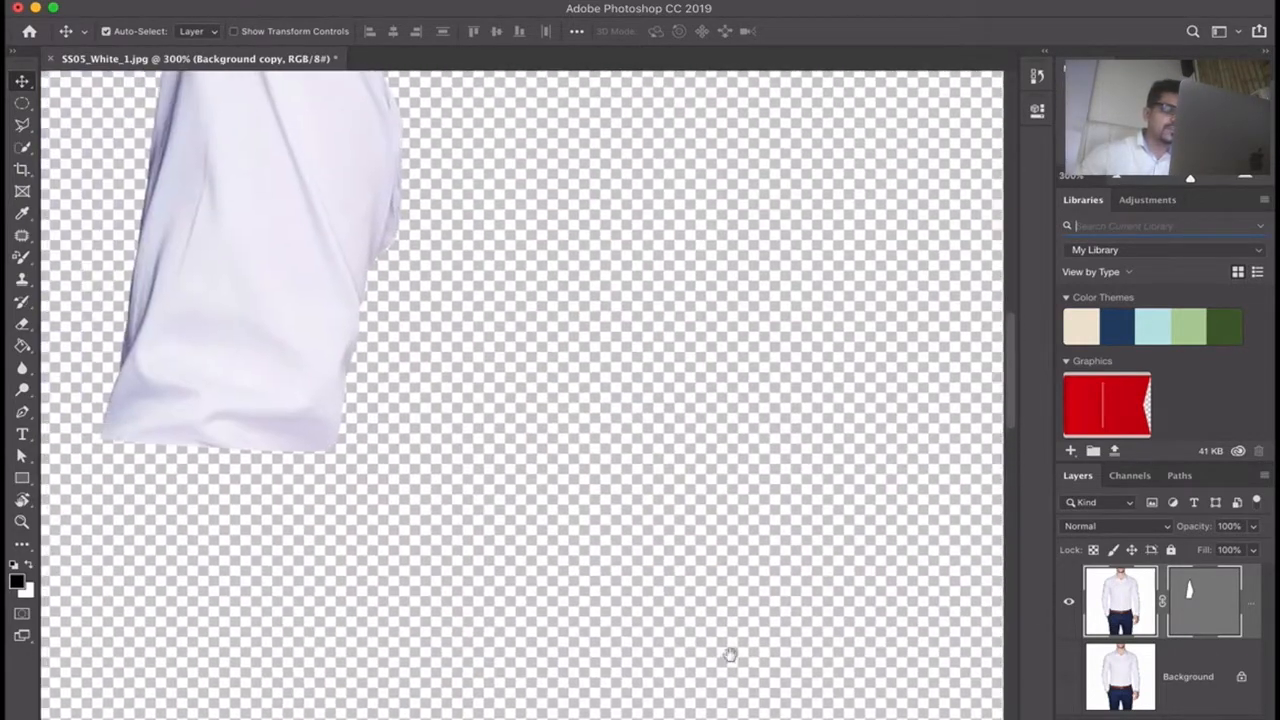
{"action": "left_click_drag", "start_coordinate": [701, 549], "coordinate": [698, 616]}
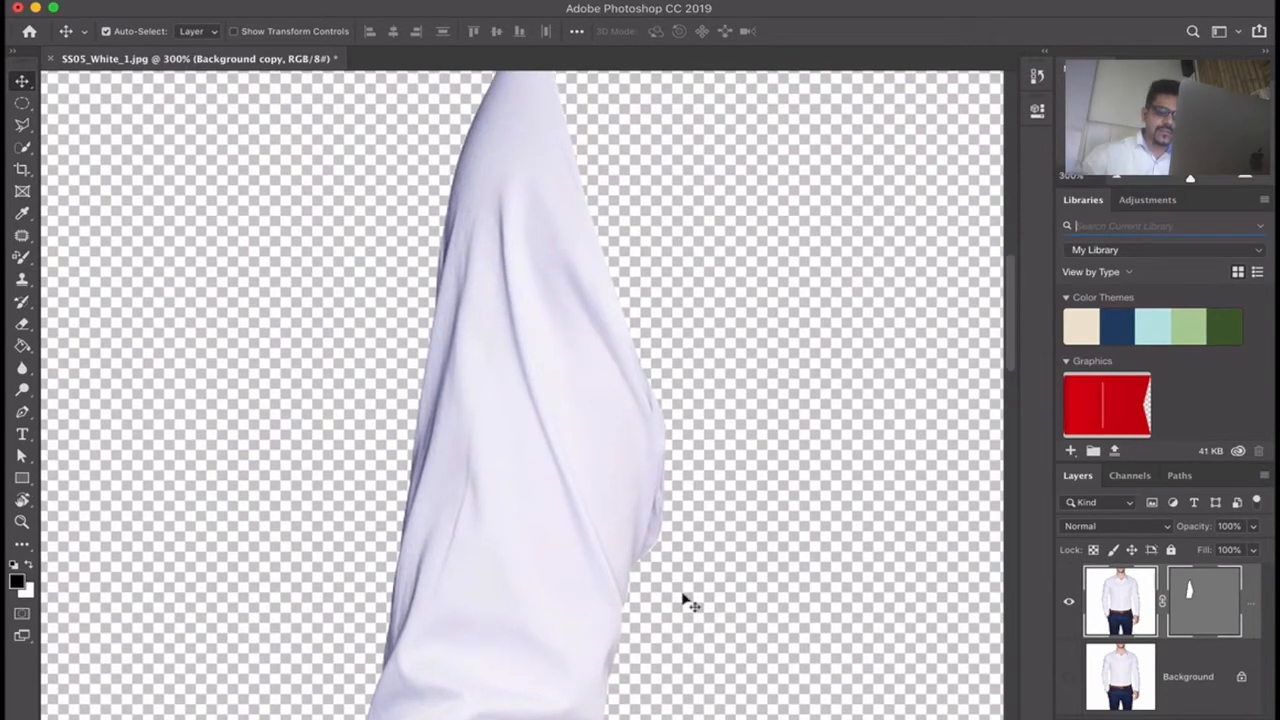
{"action": "key", "text": "super+minus"}
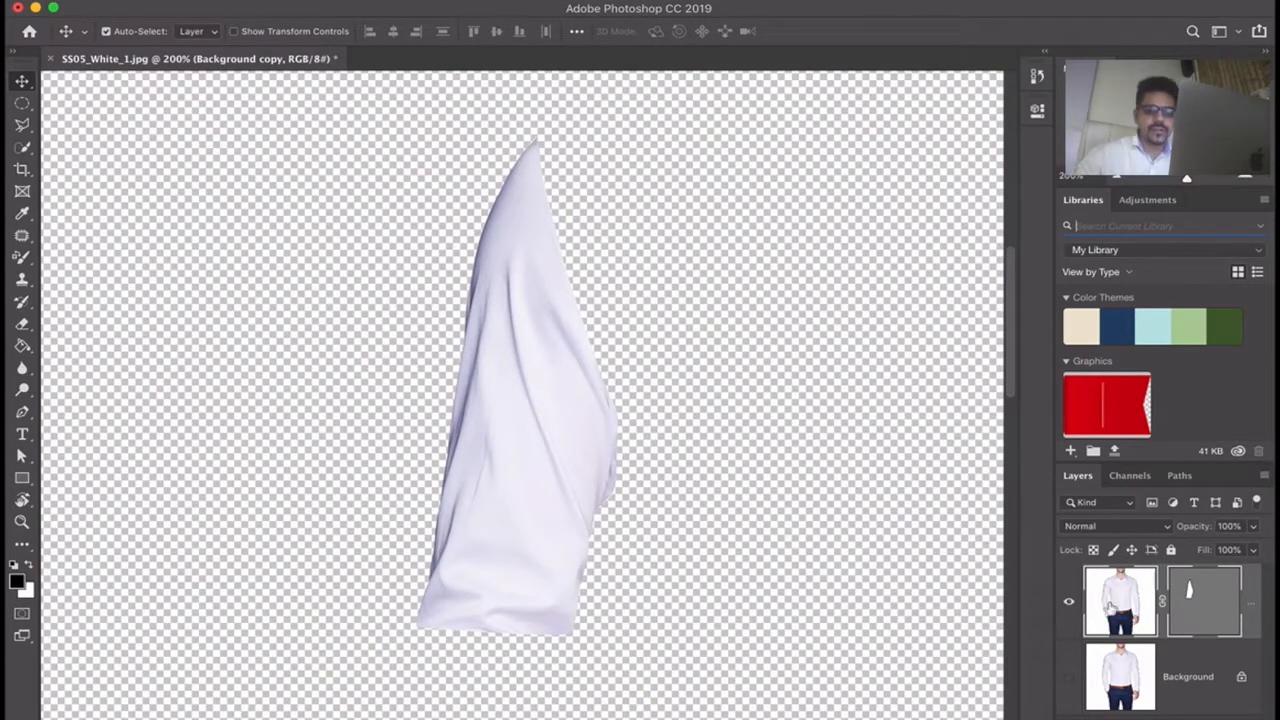
{"action": "key", "text": "super+z"}
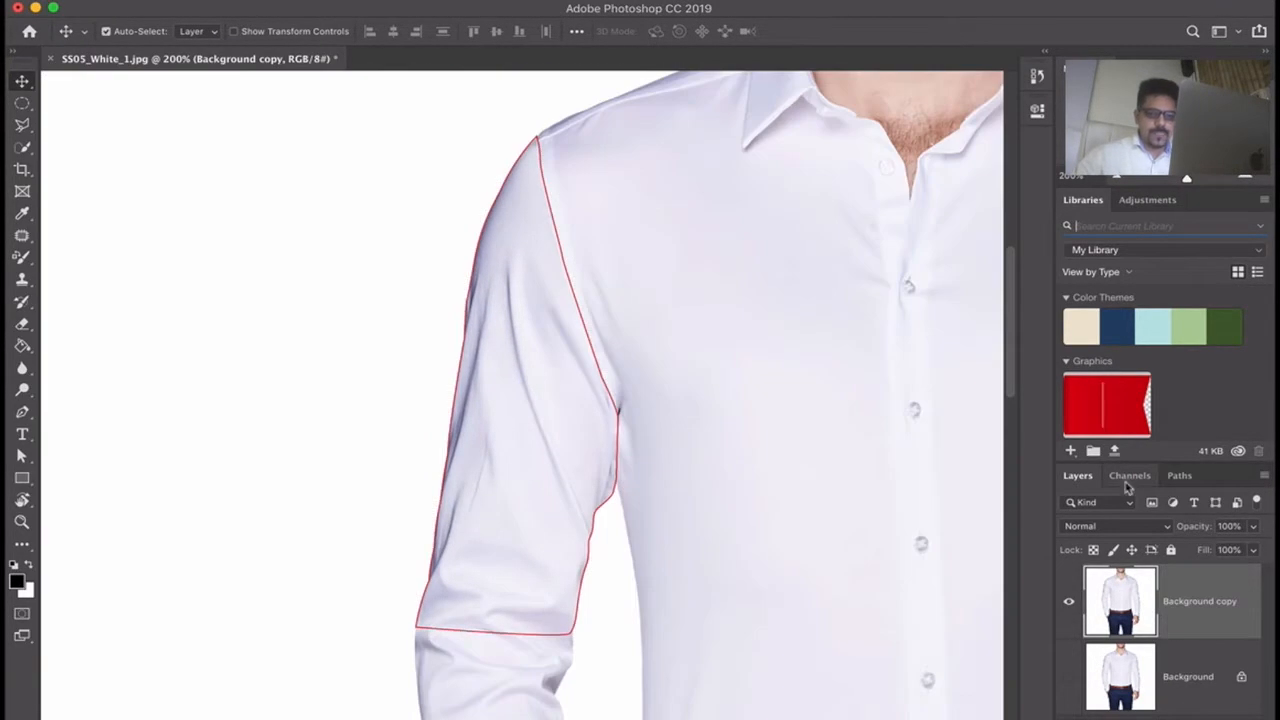
Step: Compare the areas outlined by the UpperHand, LowerHand and Leftcuff paths on the full image, ending on UpperHand
{"action": "key", "text": "super+minus"}
{"action": "key", "text": "super+minus"}
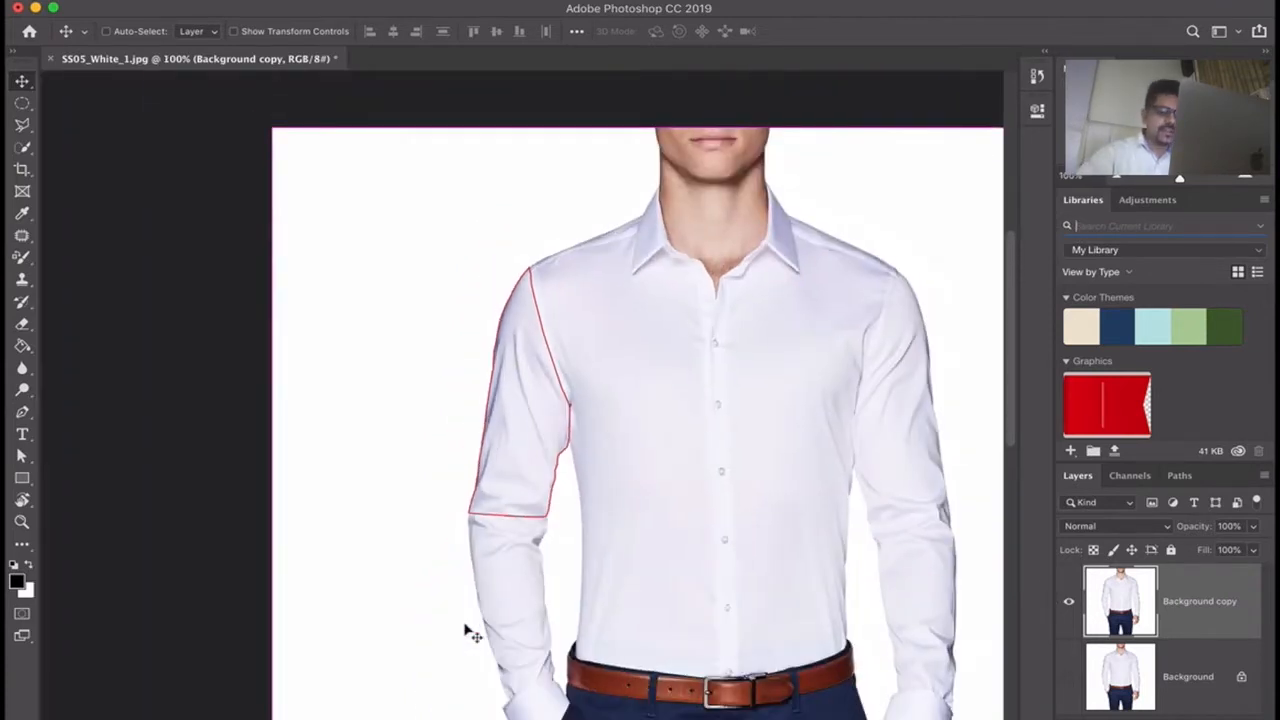
{"action": "left_click", "coordinate": [1130, 476]}
{"action": "left_click", "coordinate": [1181, 476]}
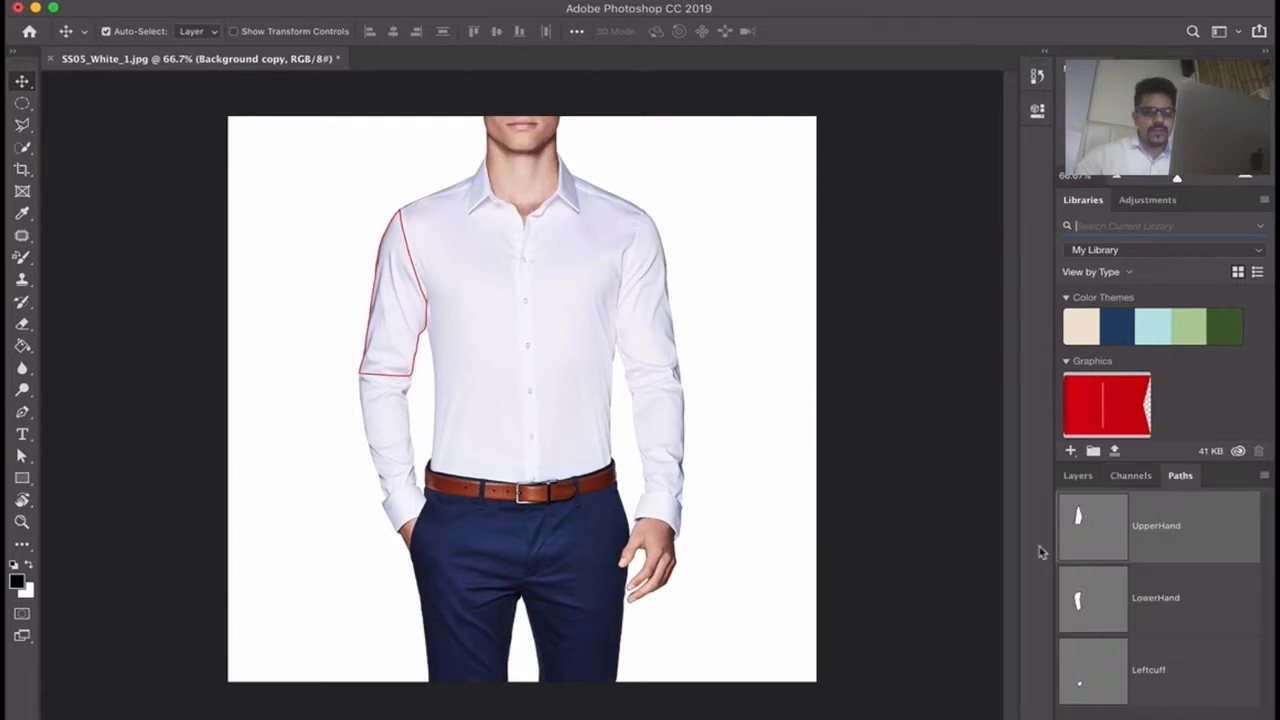
{"action": "left_click", "coordinate": [1091, 603]}
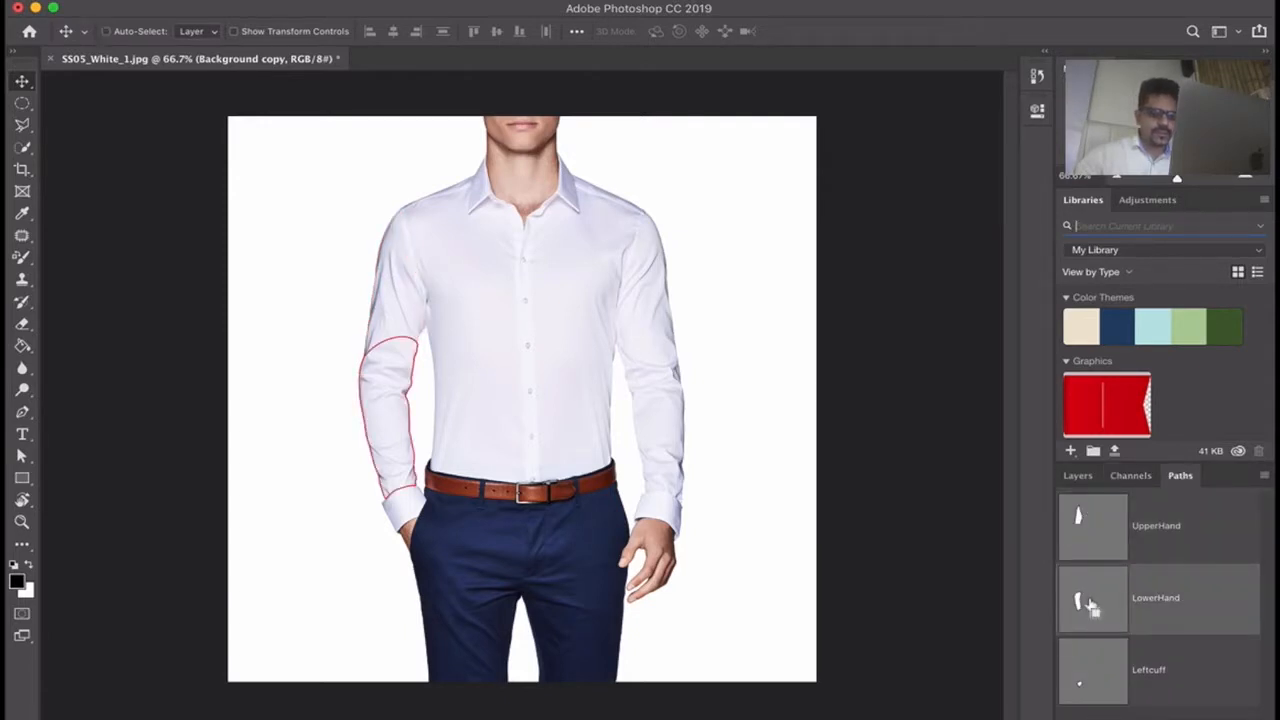
{"action": "left_click", "coordinate": [1094, 527]}
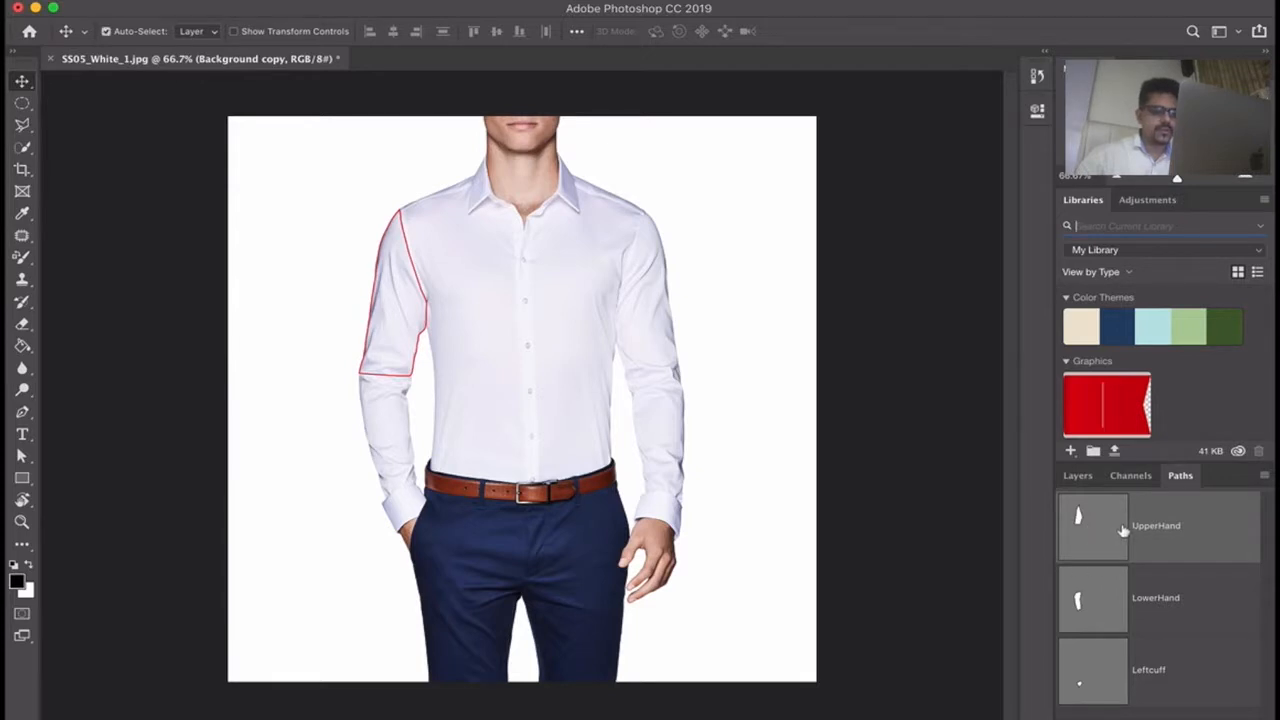
{"action": "left_click", "coordinate": [1115, 598]}
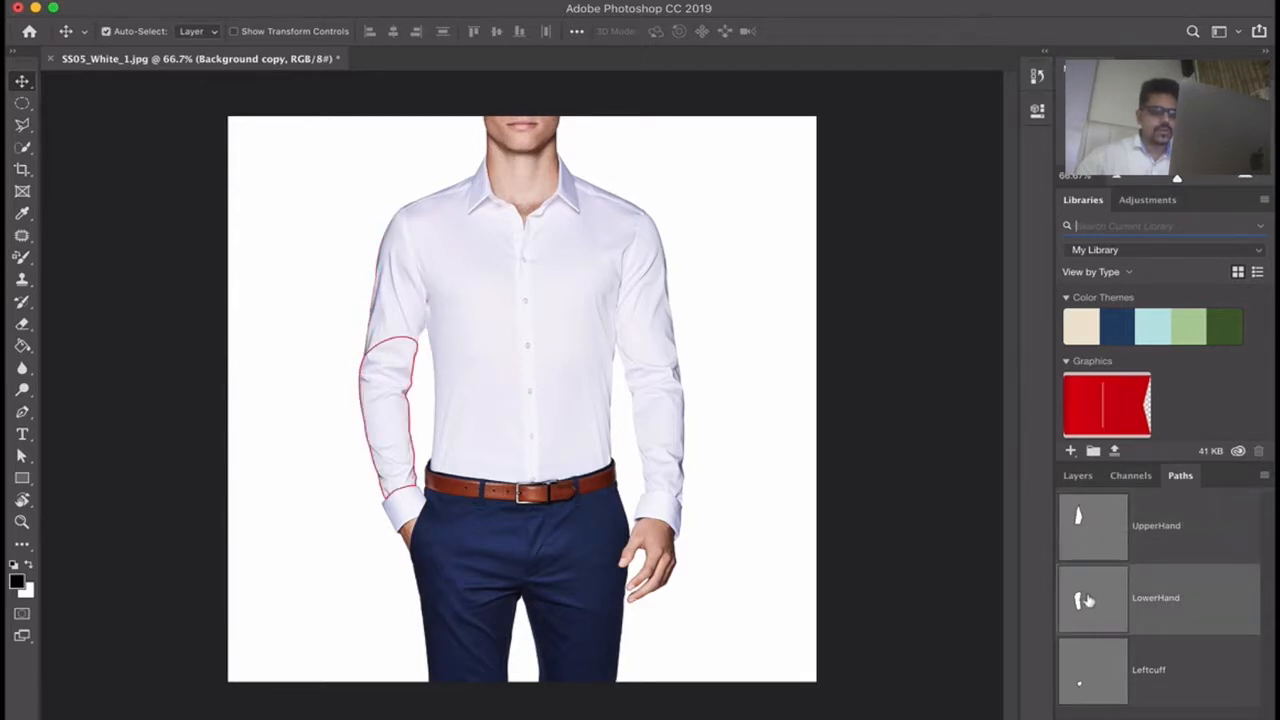
{"action": "left_click", "coordinate": [1092, 524]}
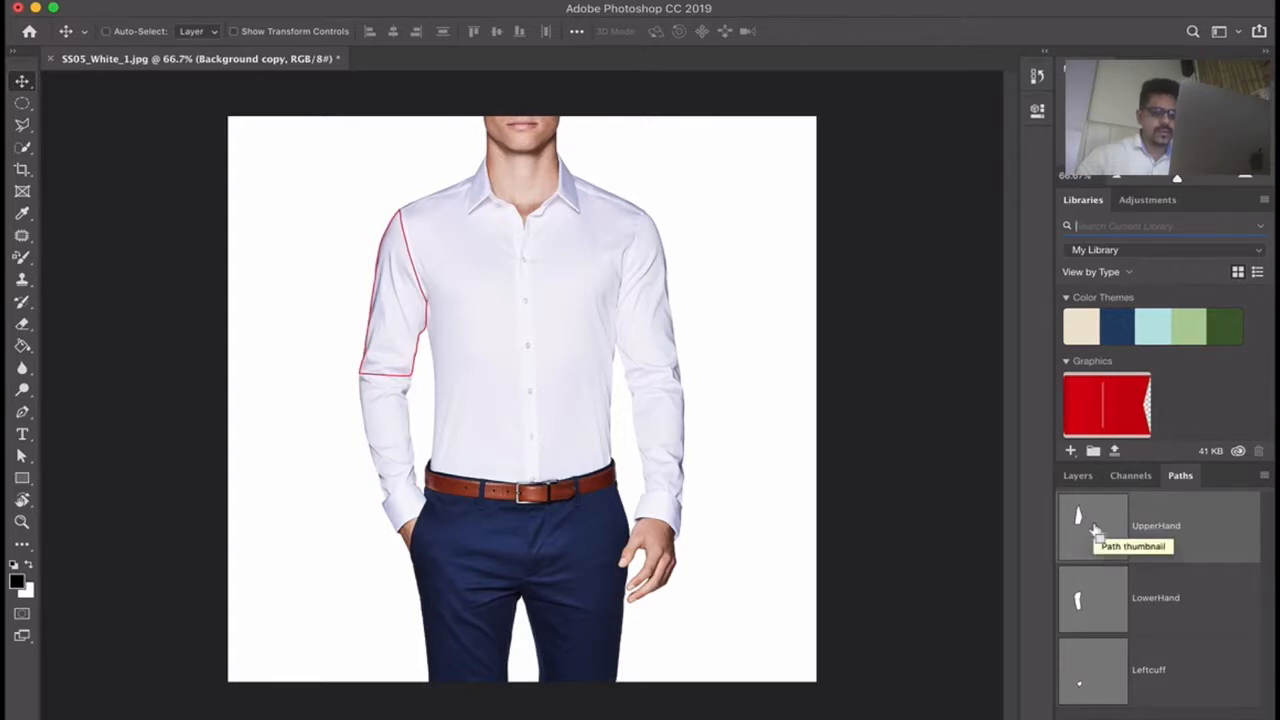
{"action": "left_click", "coordinate": [1106, 612]}
{"action": "left_click", "coordinate": [1102, 655]}
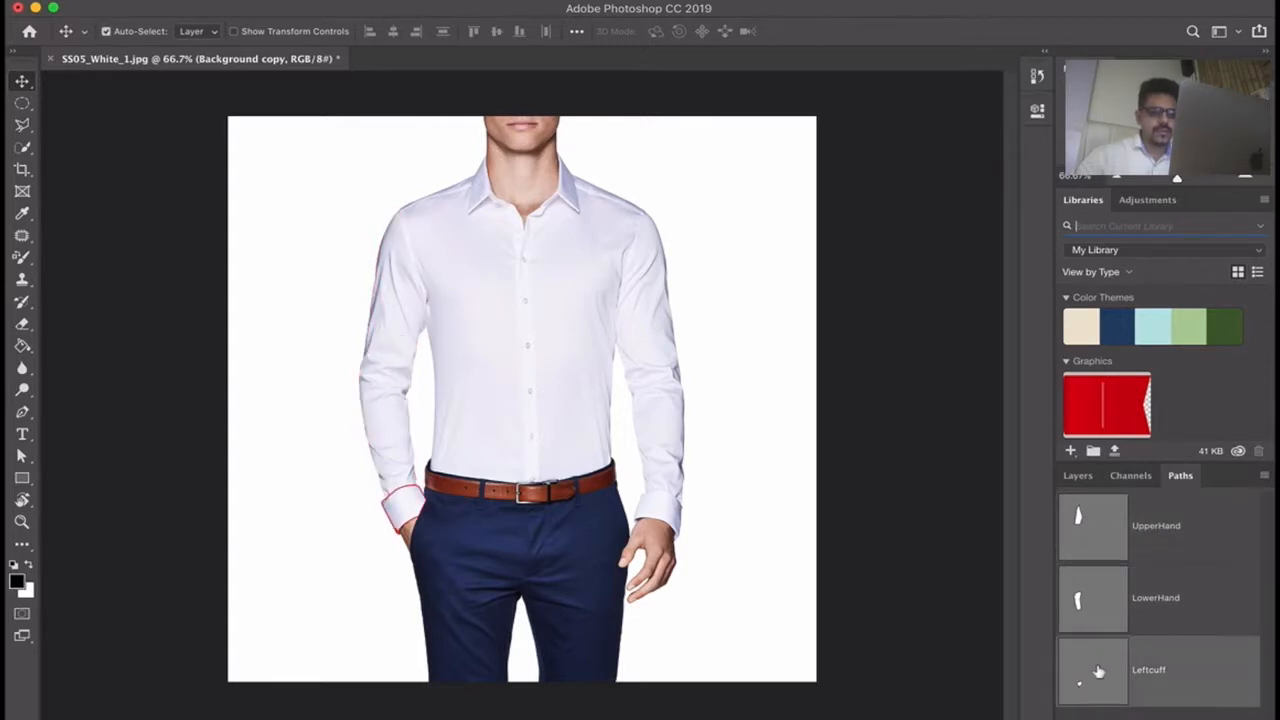
{"action": "left_click", "coordinate": [1103, 542]}
Step: Try masking the topmost Background copy layer with the UpperHand path as a vector mask
{"action": "left_click", "coordinate": [1079, 477]}
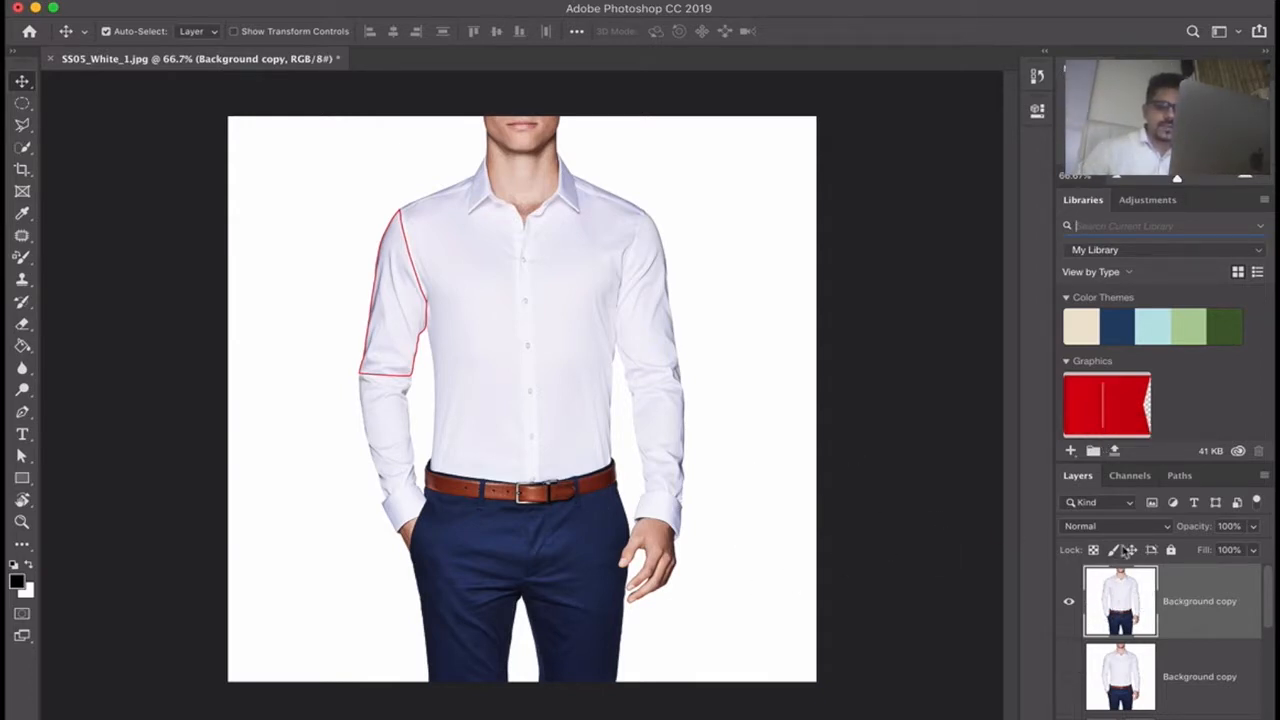
{"action": "left_click", "coordinate": [1140, 718], "text": "super"}
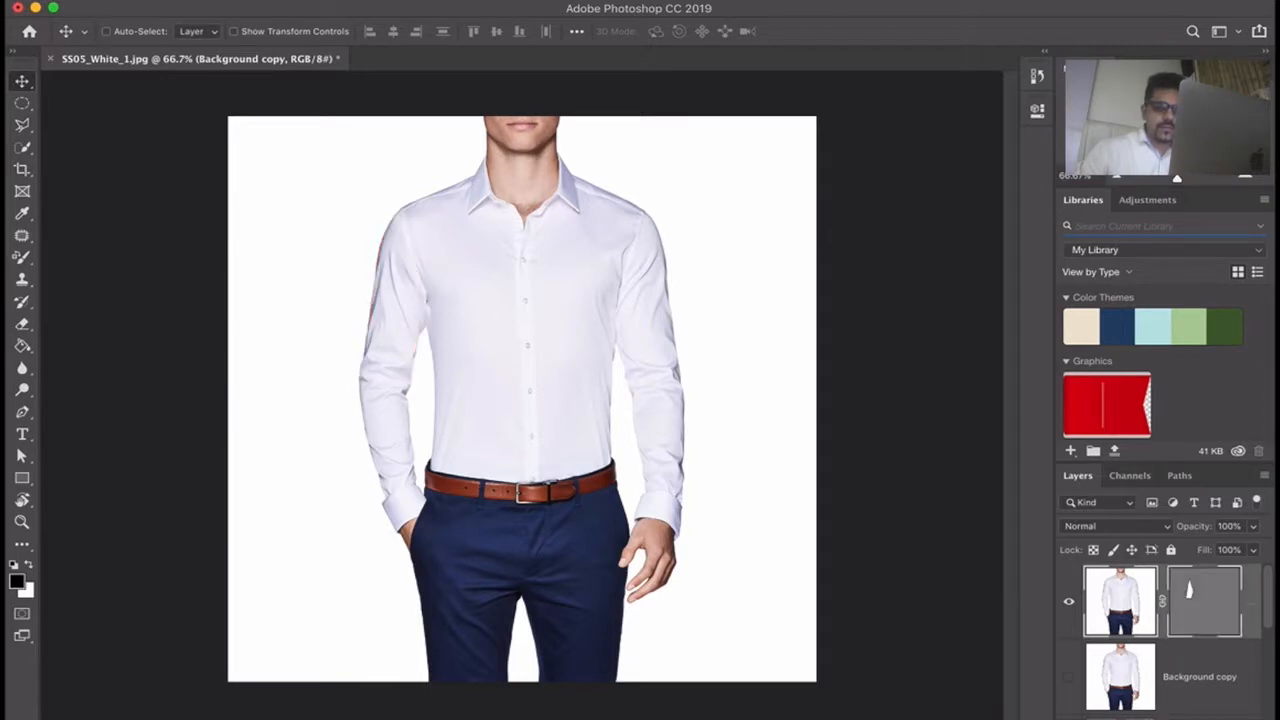
{"action": "key", "text": "super+z"}
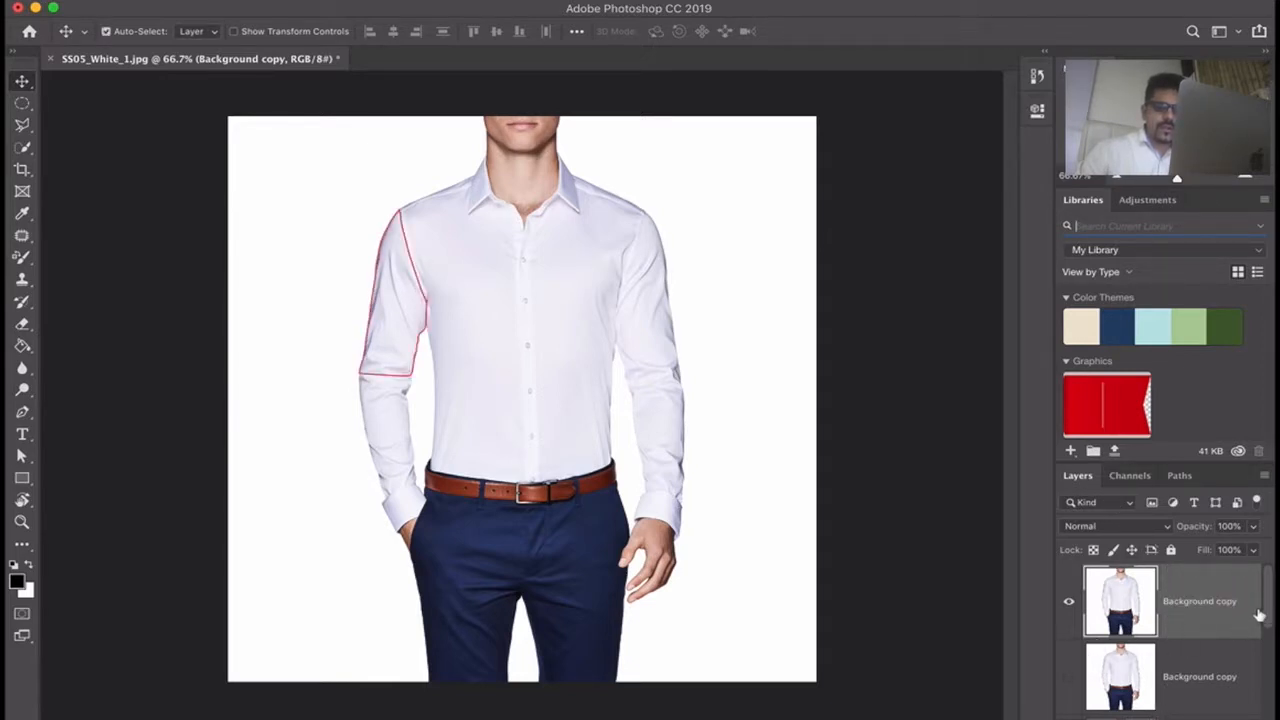
Step: Delete the surplus Background copy layers and check the remaining layer stack
{"action": "key", "text": "Delete"}
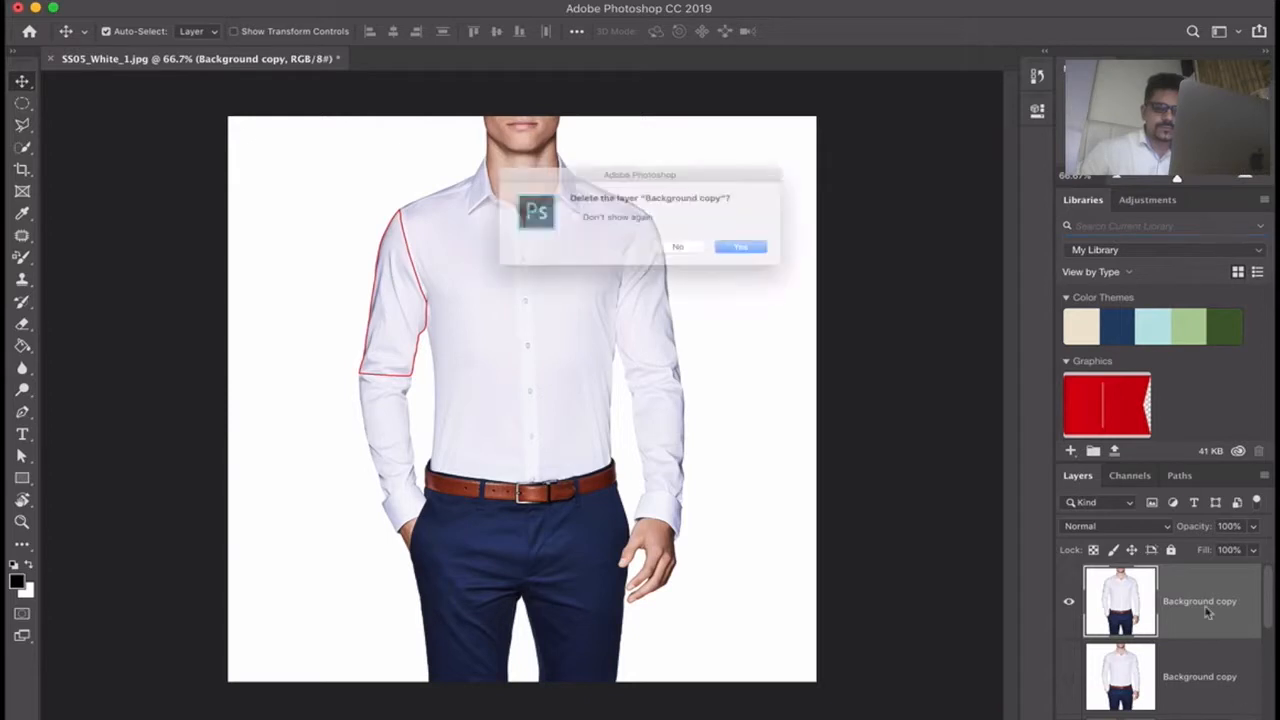
{"action": "left_click", "coordinate": [785, 258]}
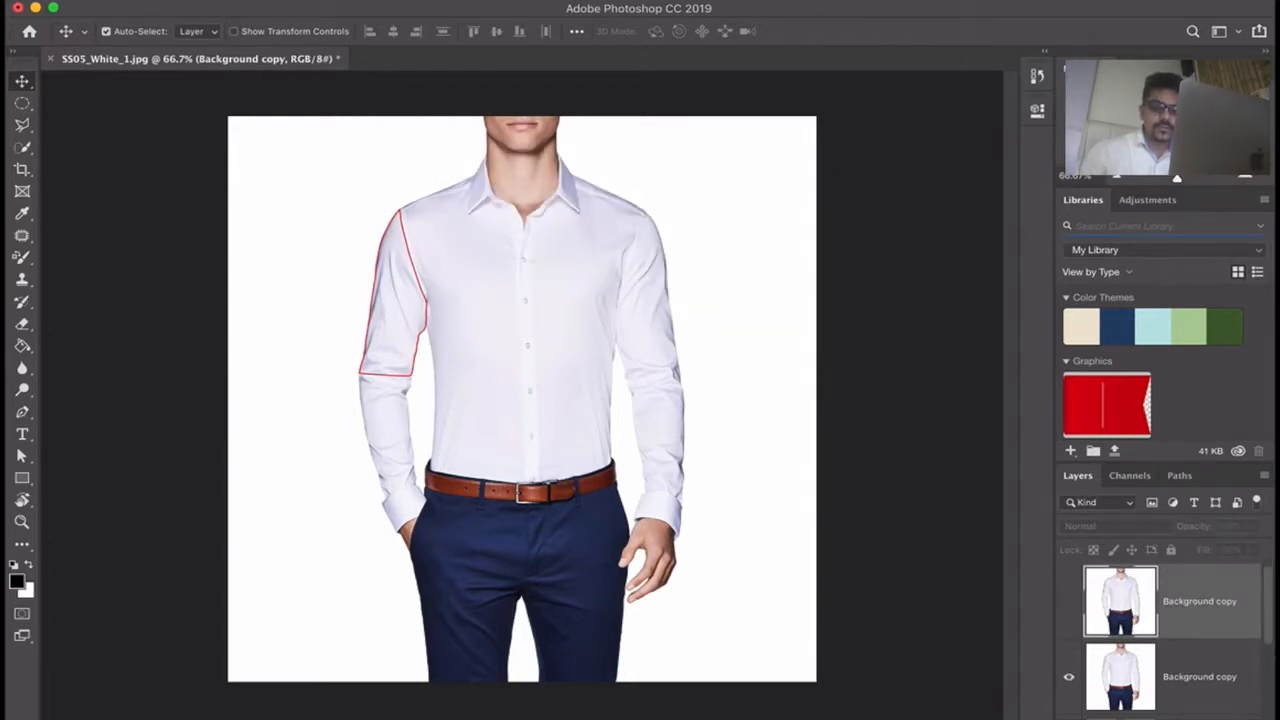
{"action": "key", "text": "Delete"}
{"action": "left_click", "coordinate": [785, 258]}
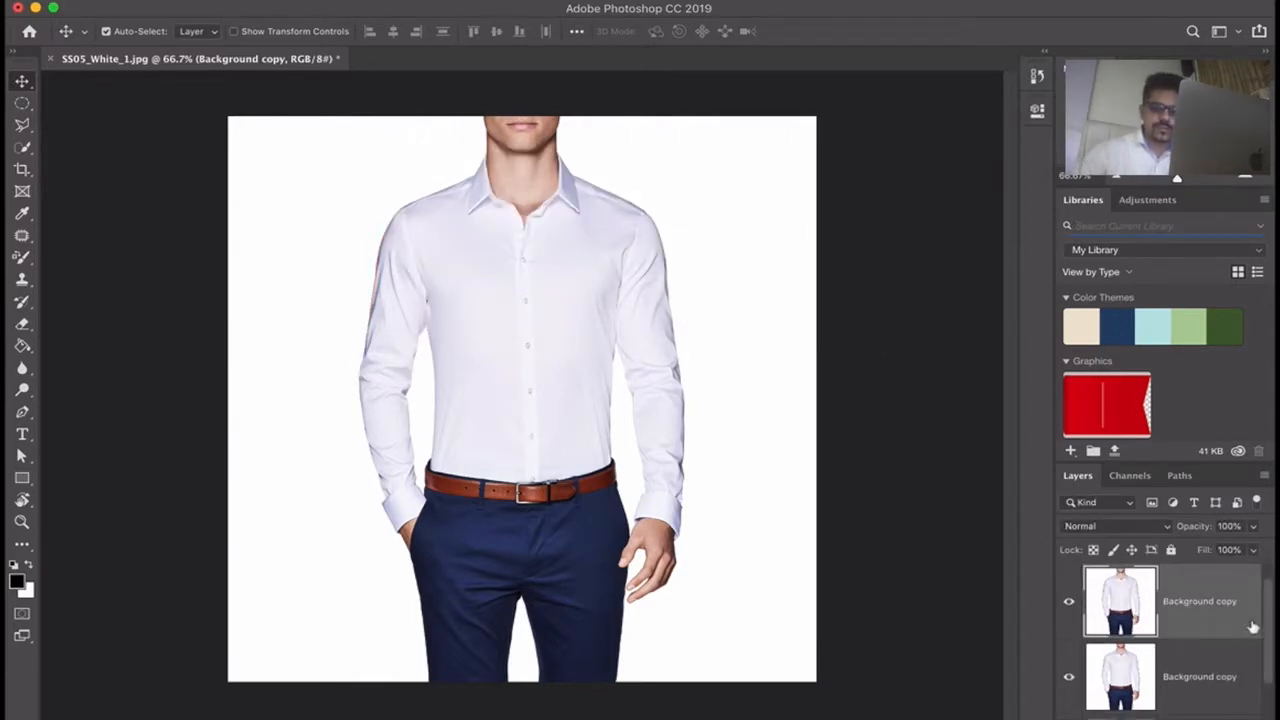
{"action": "scroll", "coordinate": [1263, 672], "scroll_direction": "down", "scroll_amount": 2}
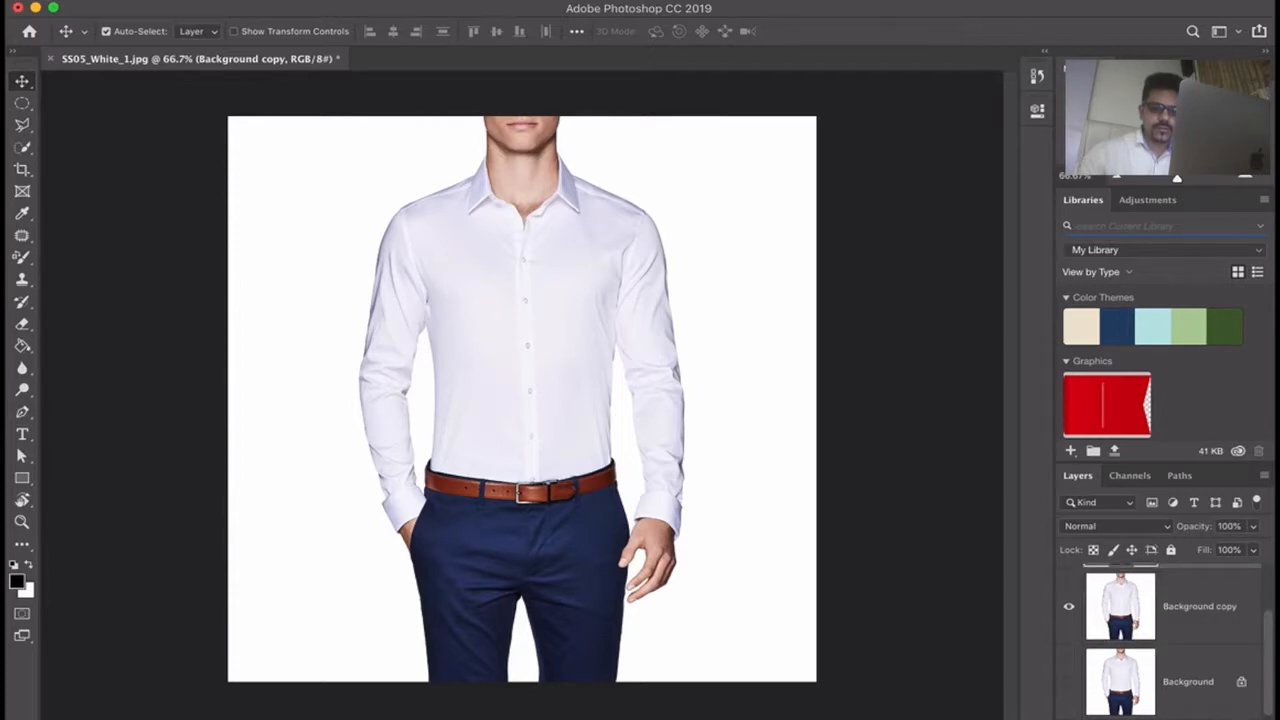
Step: Delete the selected surplus Background copy layer and keep the remaining copy above the Background selected
{"action": "key", "text": "Delete"}
{"action": "left_click", "coordinate": [764, 253]}
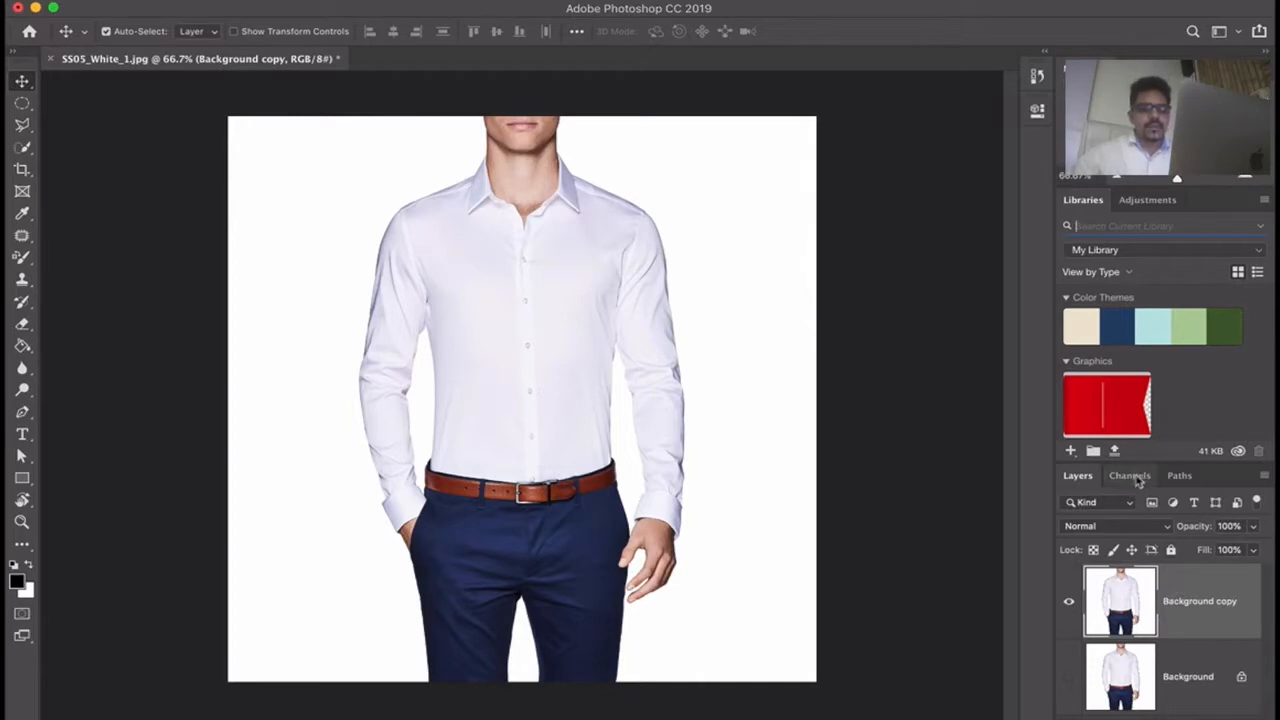
{"action": "left_click_drag", "start_coordinate": [1129, 676], "coordinate": [1155, 715]}
{"action": "left_click", "coordinate": [1152, 604]}
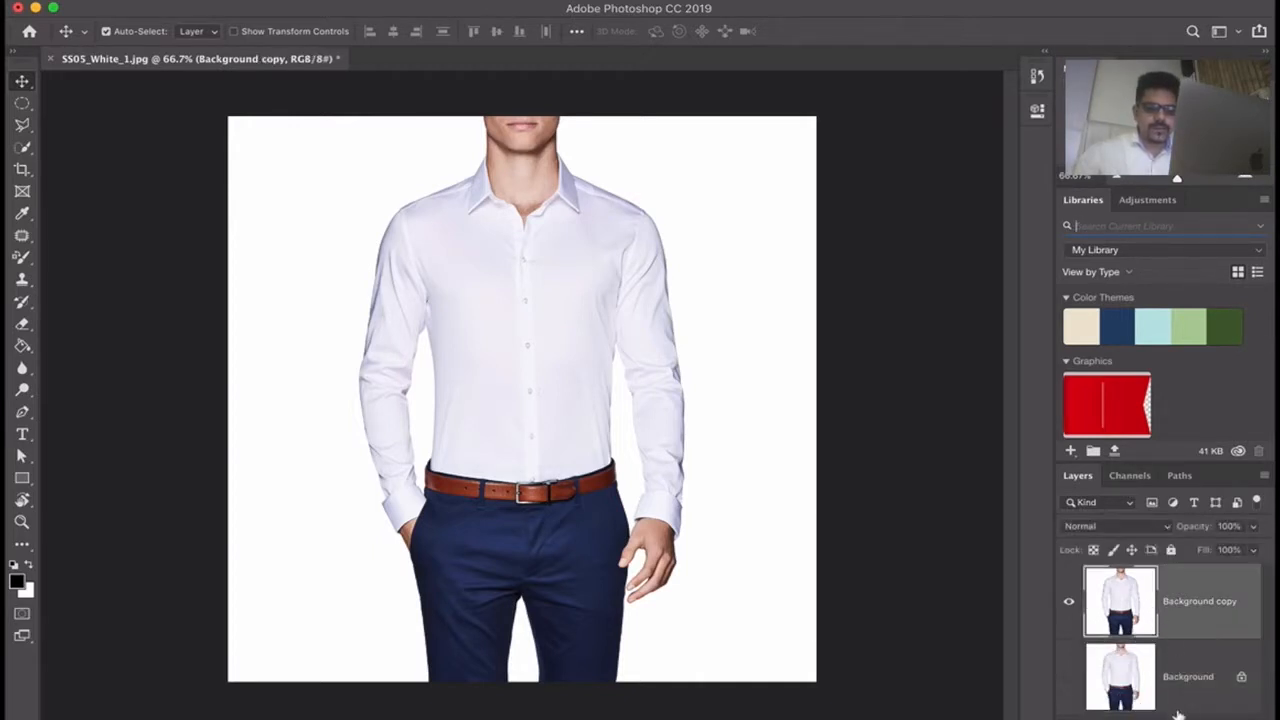
{"action": "left_click", "coordinate": [1142, 718]}
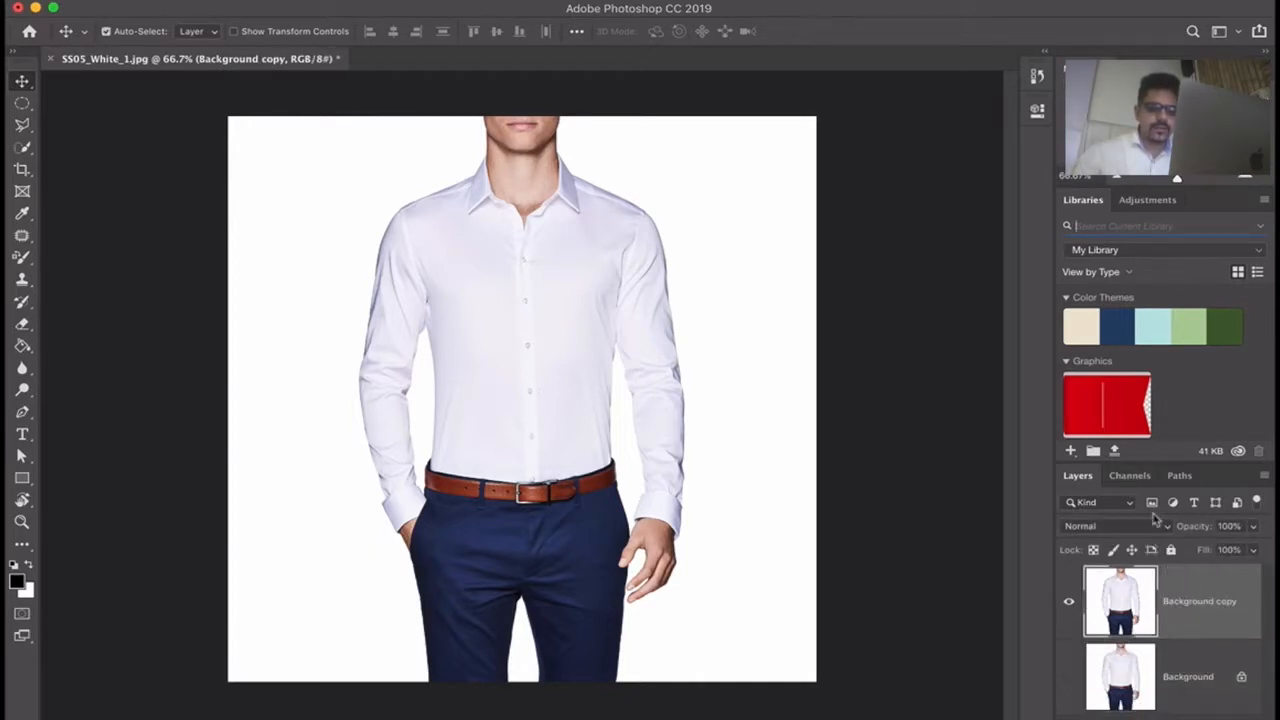
Step: Activate the UpperHand path so its outline is shown around the upper sleeve
{"action": "left_click", "coordinate": [1131, 477]}
{"action": "left_click", "coordinate": [1178, 476]}
{"action": "left_click", "coordinate": [1127, 537]}
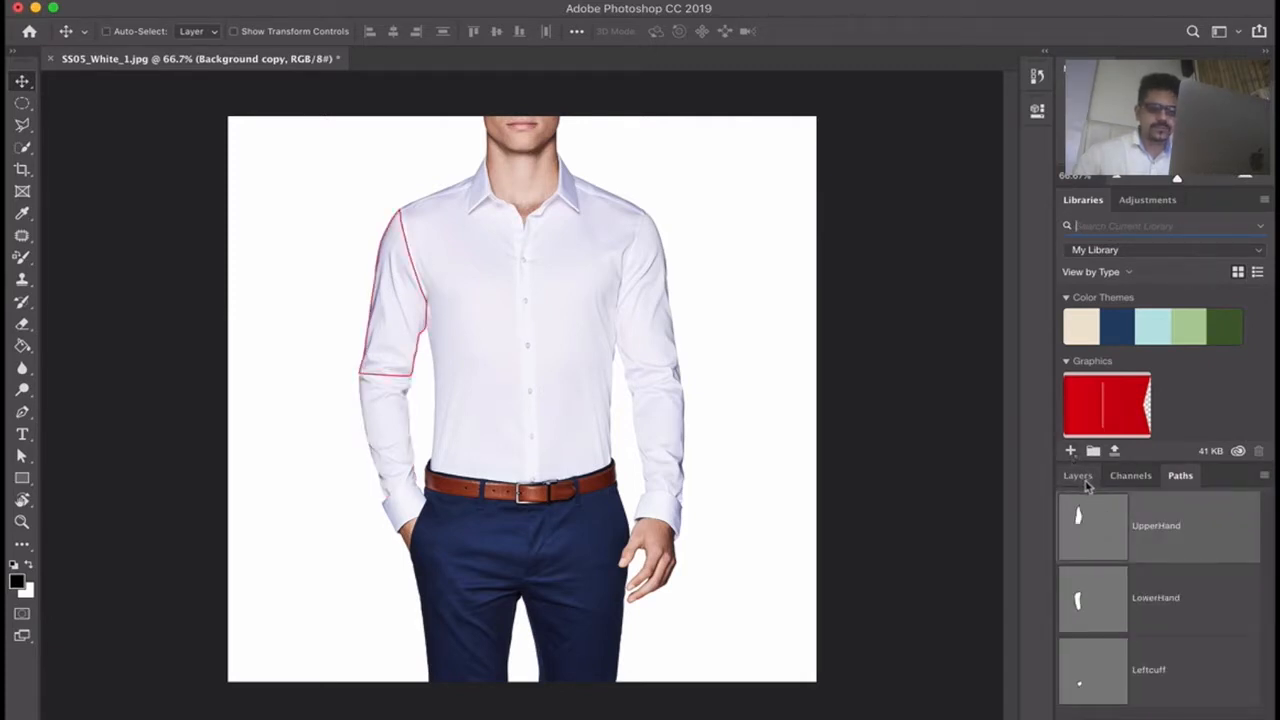
Step: Delete the two topmost Background copy layers, keeping one visible copy above the Background
{"action": "left_click", "coordinate": [1079, 478]}
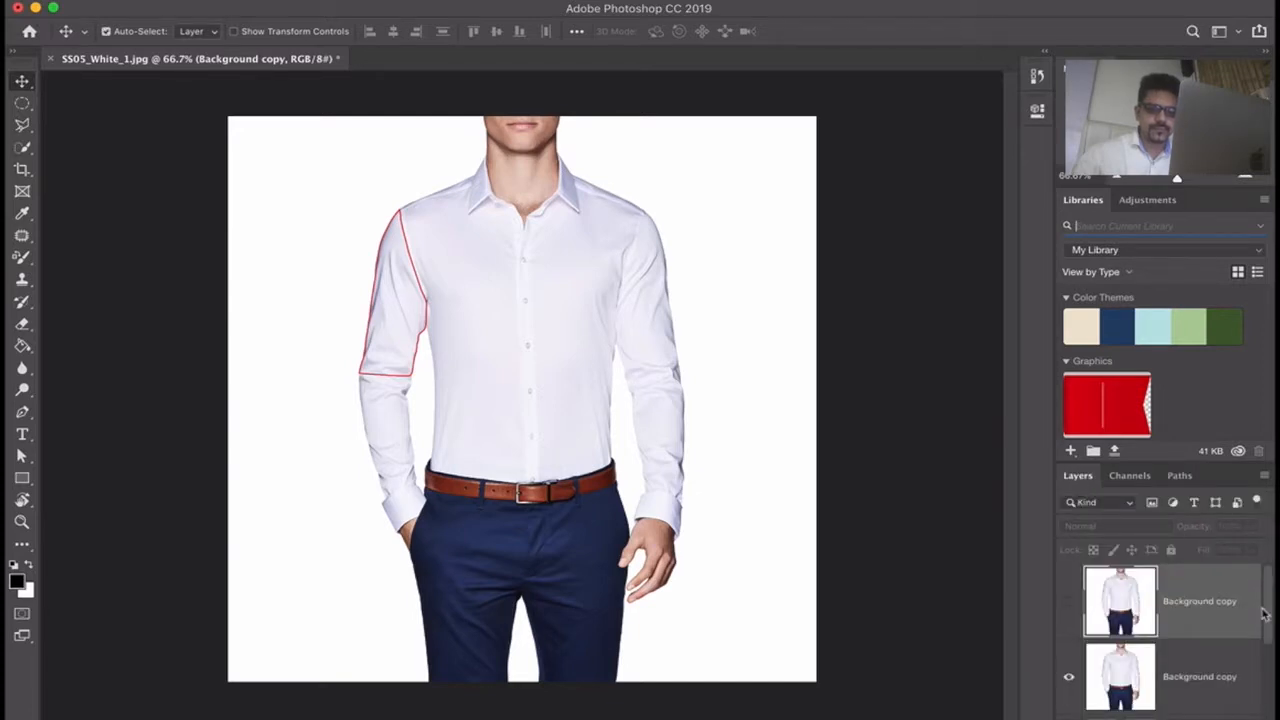
{"action": "left_click", "coordinate": [1233, 678], "text": "shift"}
{"action": "key", "text": "BackSpace"}
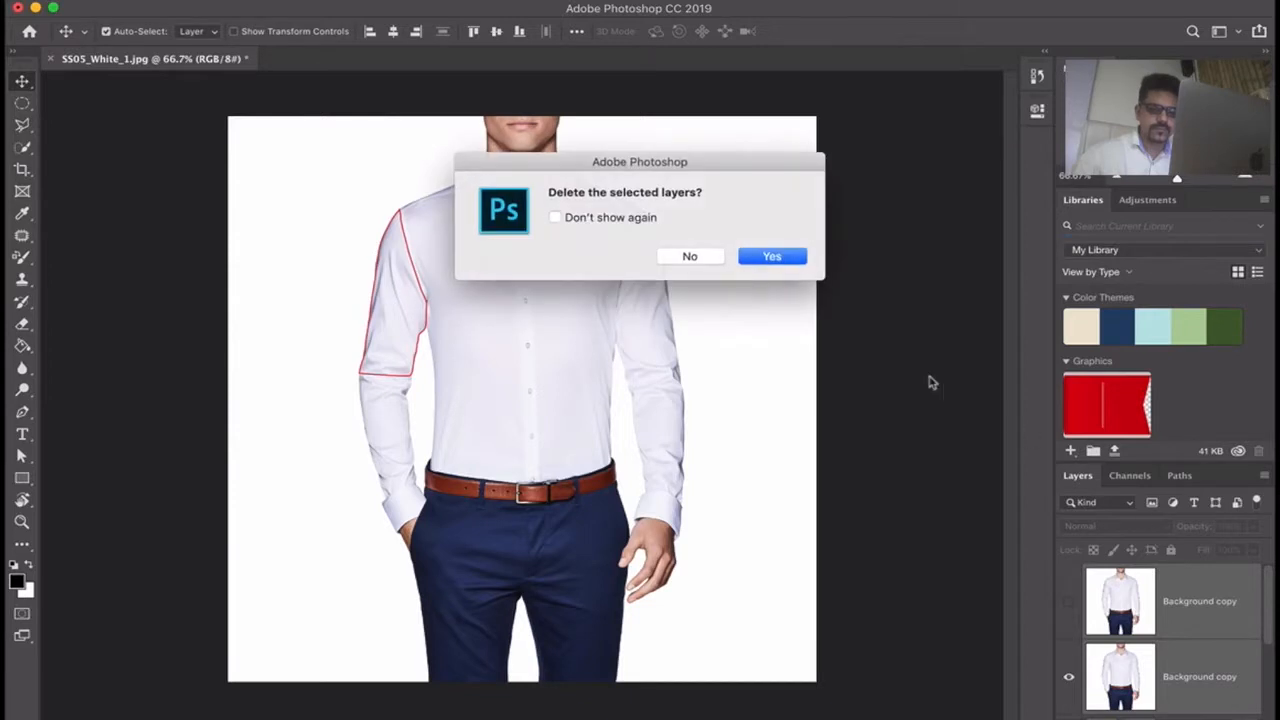
{"action": "left_click", "coordinate": [763, 257]}
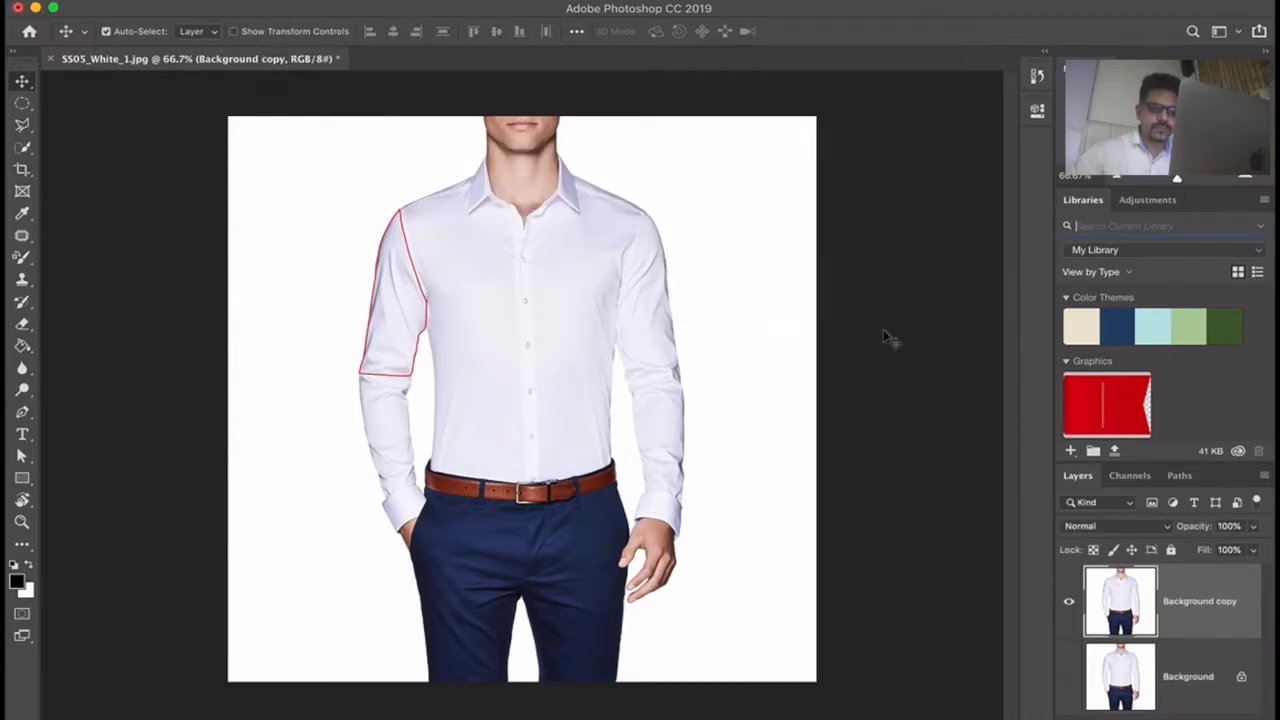
Step: Mask the remaining Background copy layer with the UpperHand path as a vector mask
{"action": "left_click", "coordinate": [1180, 476]}
{"action": "left_click", "coordinate": [1078, 476]}
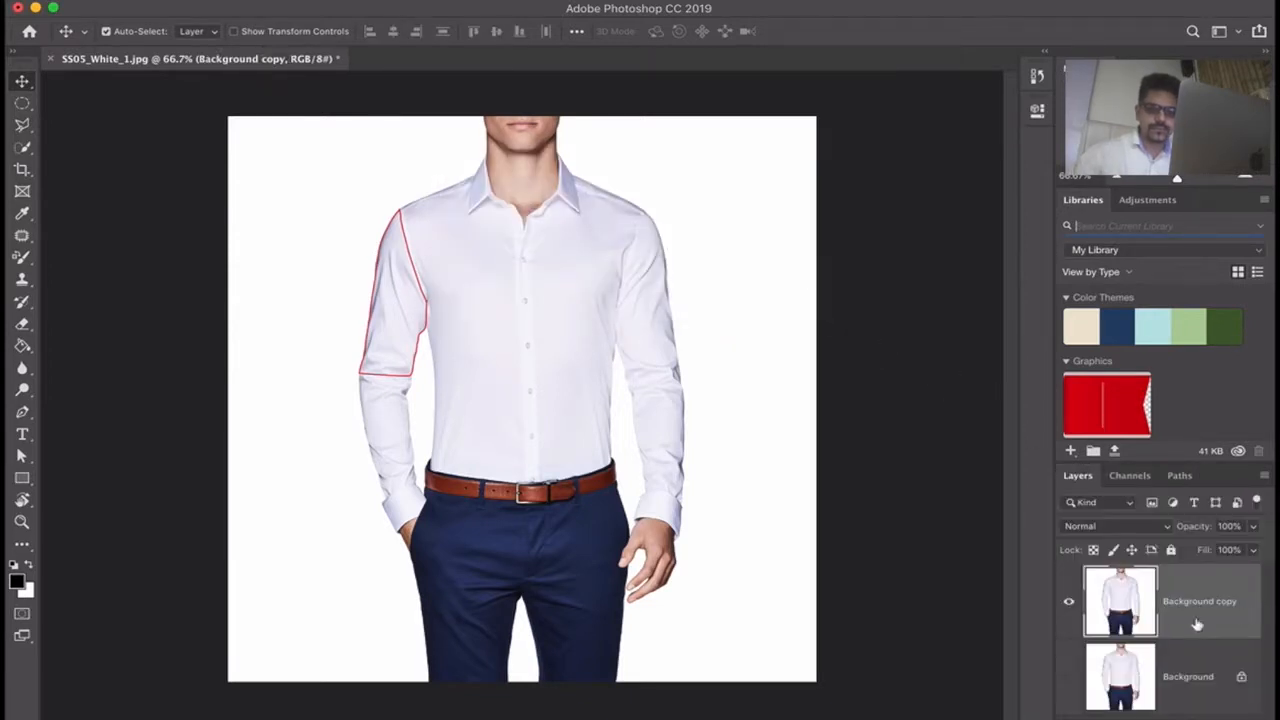
{"action": "left_click", "coordinate": [1152, 719], "text": "super"}
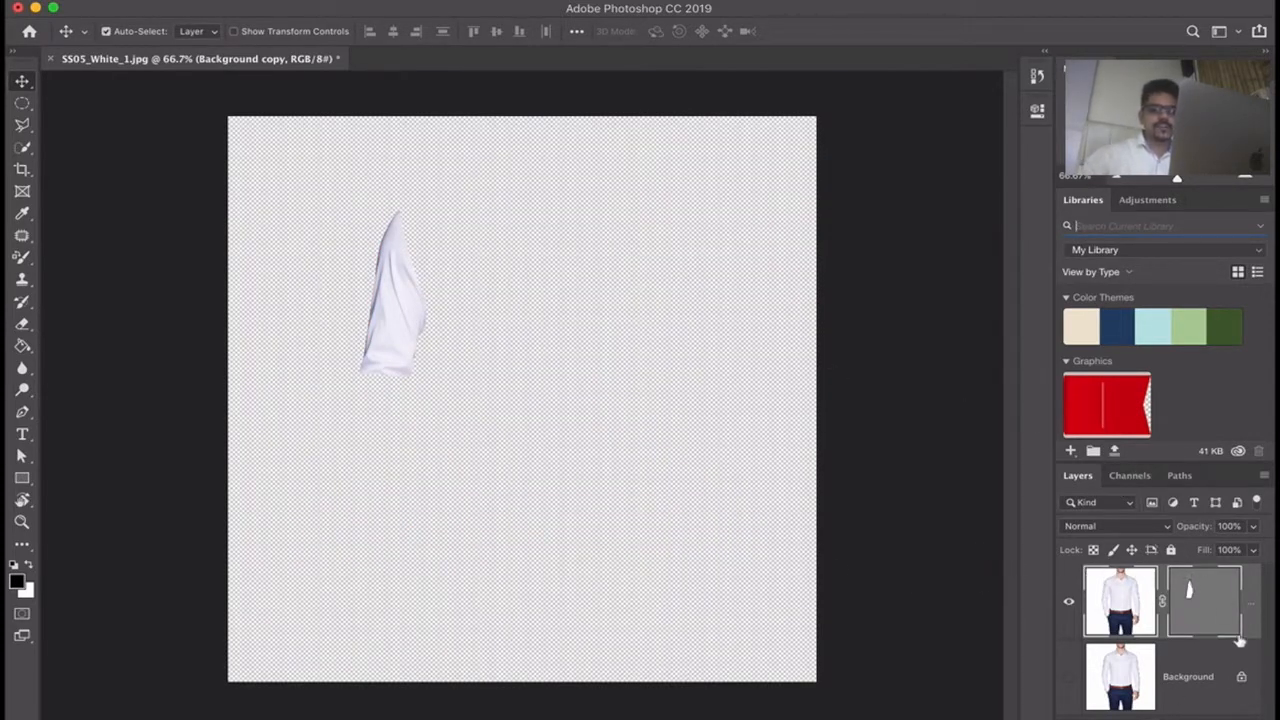
Step: Add a solid grey 6b6b6b colour fill layer and place it beneath the masked sleeve layer
{"action": "left_click", "coordinate": [1172, 719]}
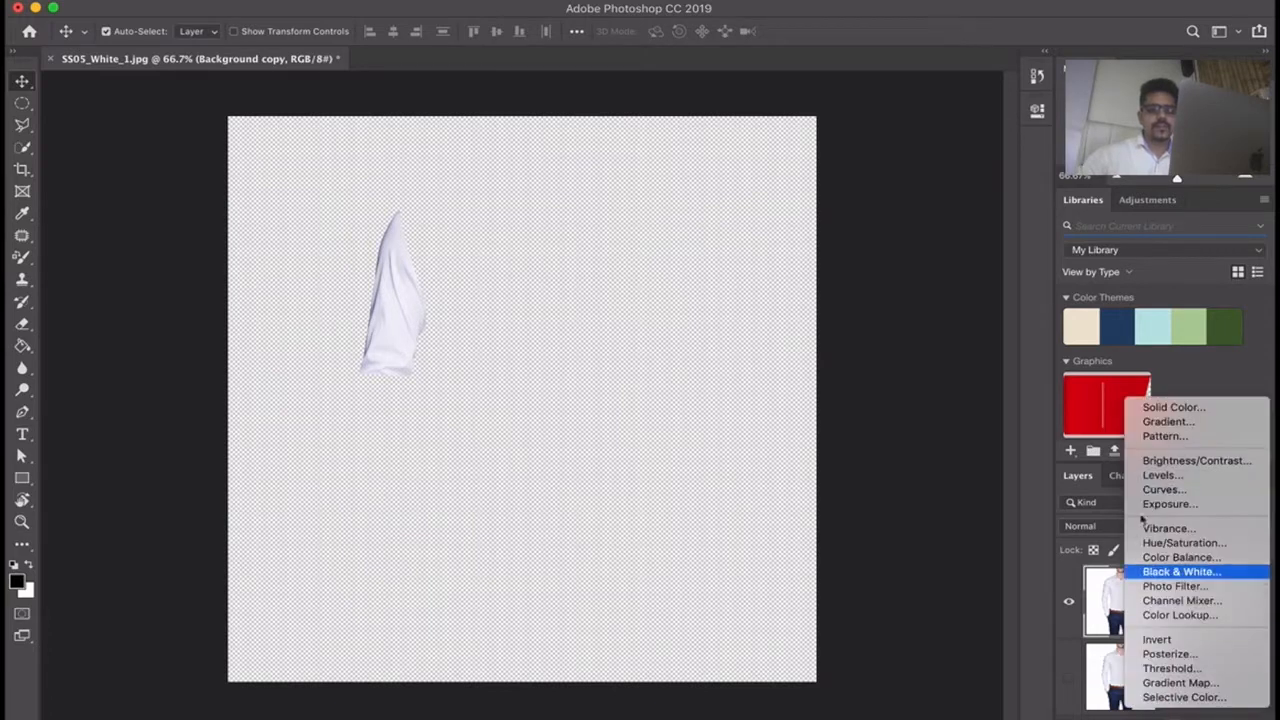
{"action": "left_click", "coordinate": [1174, 408]}
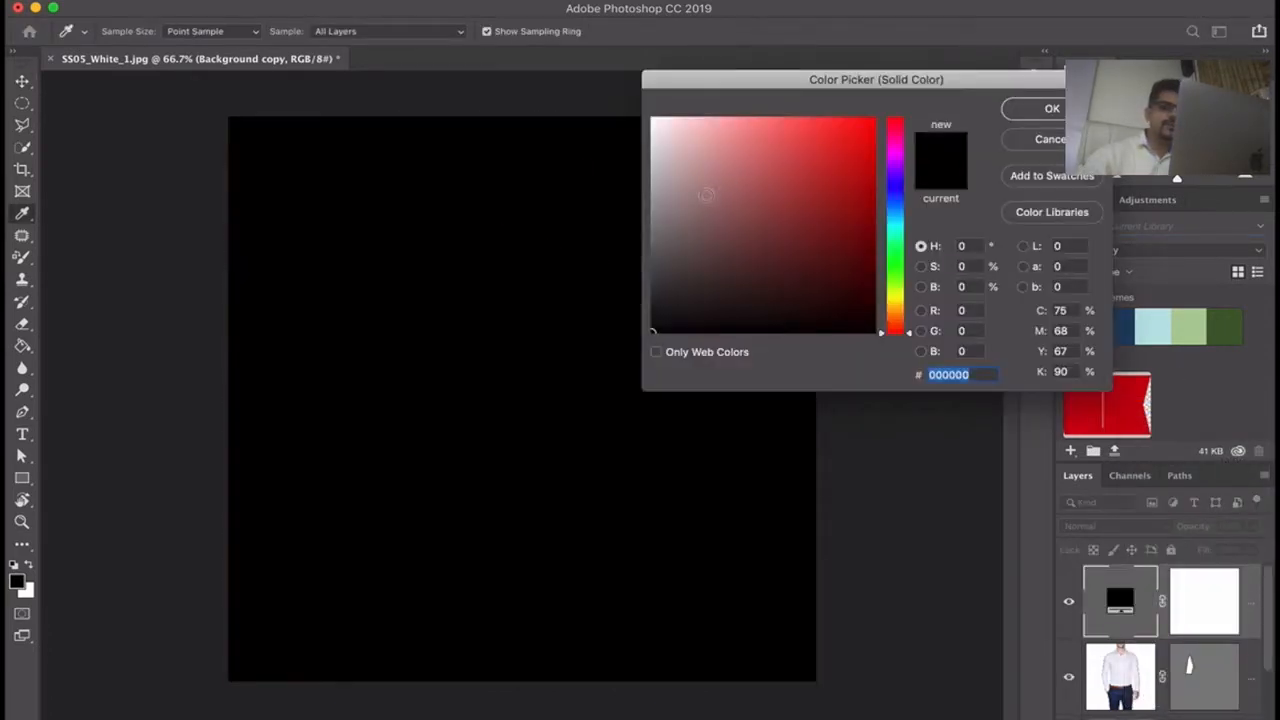
{"action": "mouse_move", "coordinate": [689, 188]}
{"action": "left_mouse_down"}
{"action": "mouse_move", "coordinate": [631, 163]}
{"action": "mouse_move", "coordinate": [621, 119]}
{"action": "mouse_move", "coordinate": [614, 241]}
{"action": "left_mouse_up"}
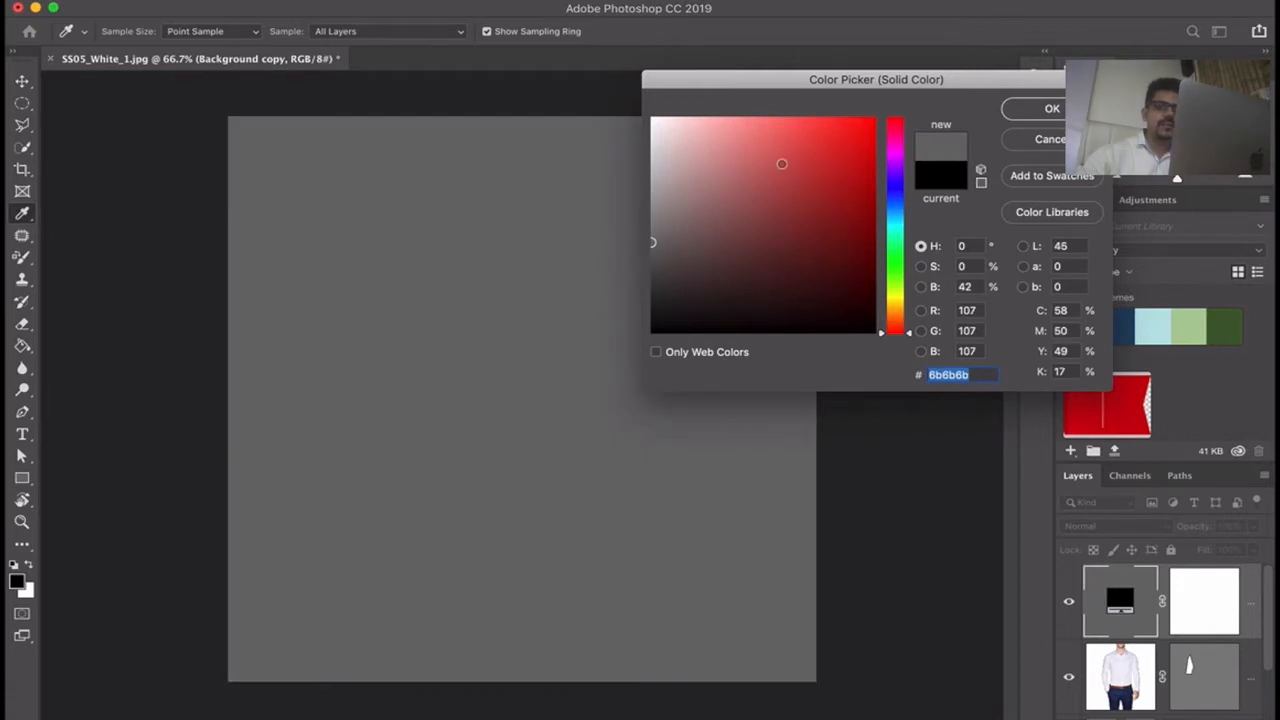
{"action": "left_click", "coordinate": [1053, 109]}
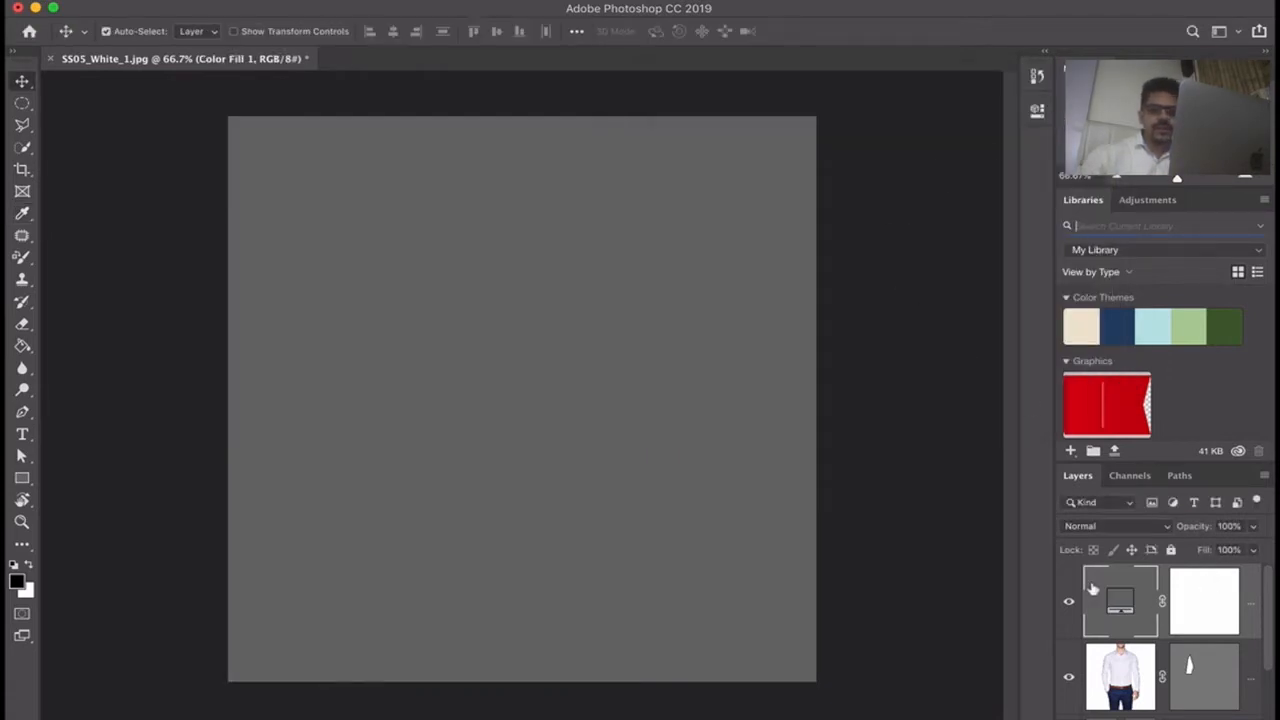
{"action": "left_click_drag", "start_coordinate": [1092, 591], "coordinate": [1088, 686]}
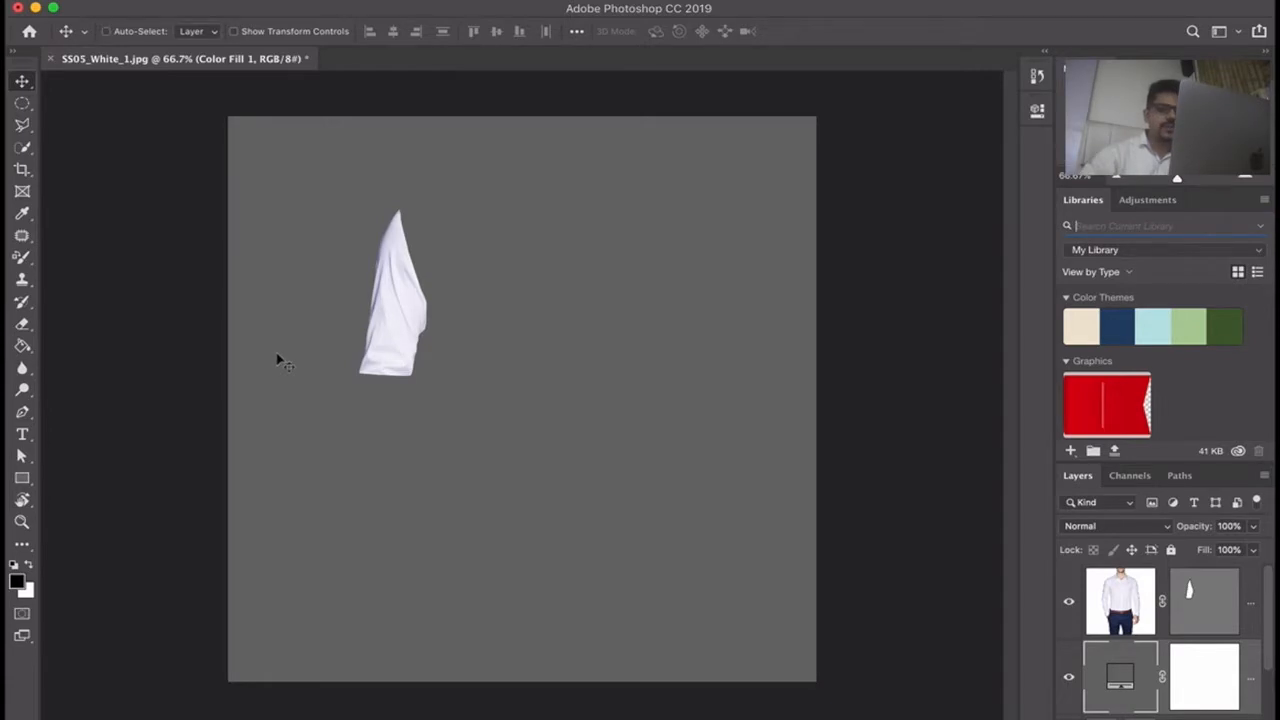
Step: Add a pattern fill layer above the masked sleeve layer using the black-dots-on-white pattern
{"action": "left_click", "coordinate": [1125, 605]}
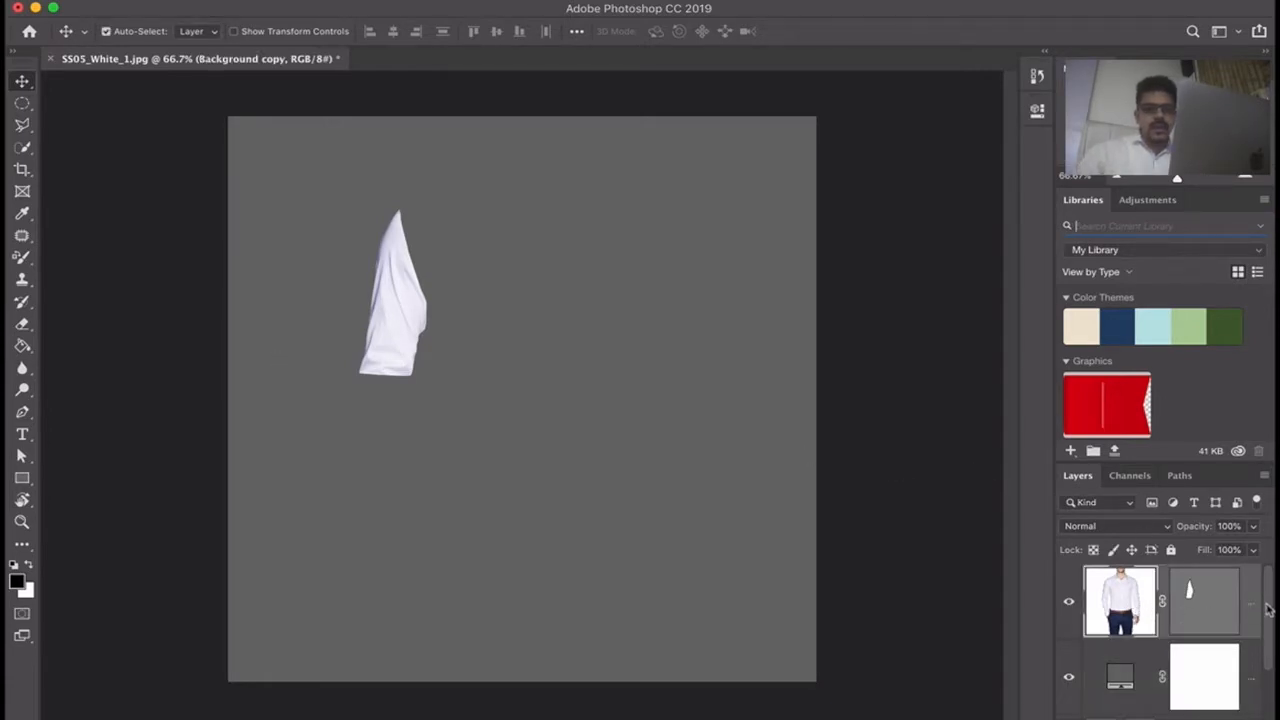
{"action": "left_click", "coordinate": [1162, 717]}
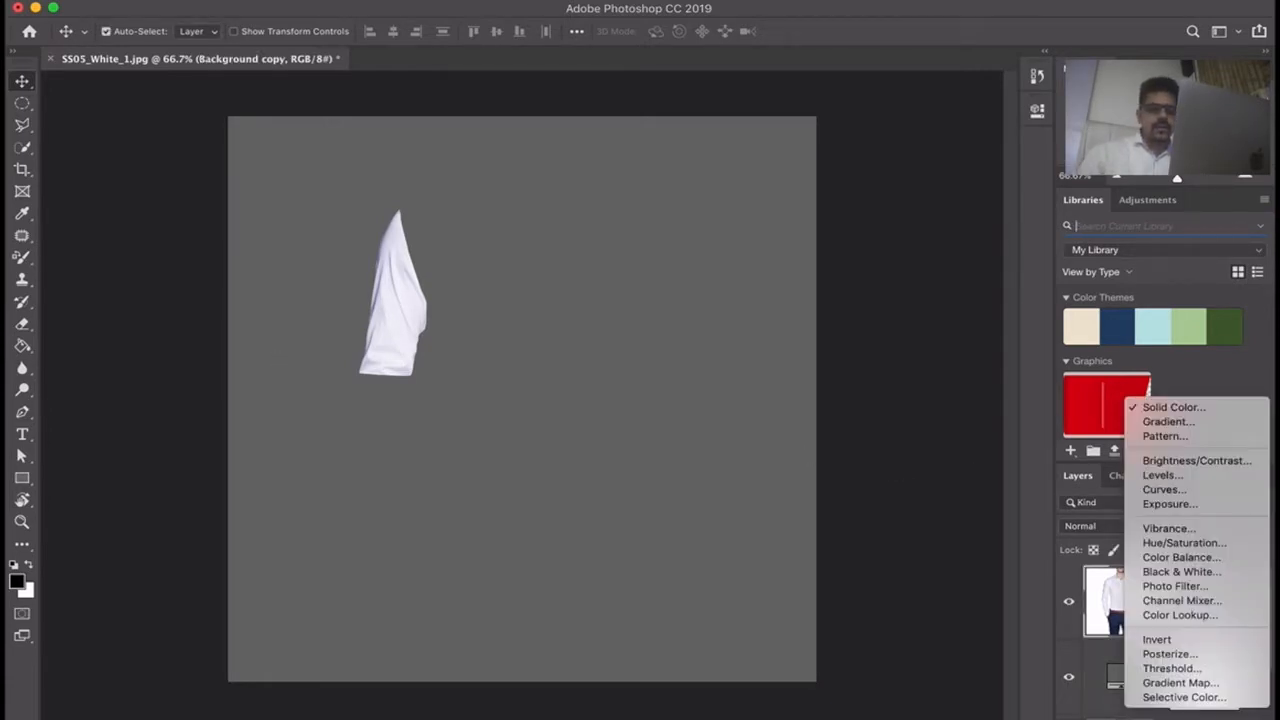
{"action": "left_click", "coordinate": [1160, 436]}
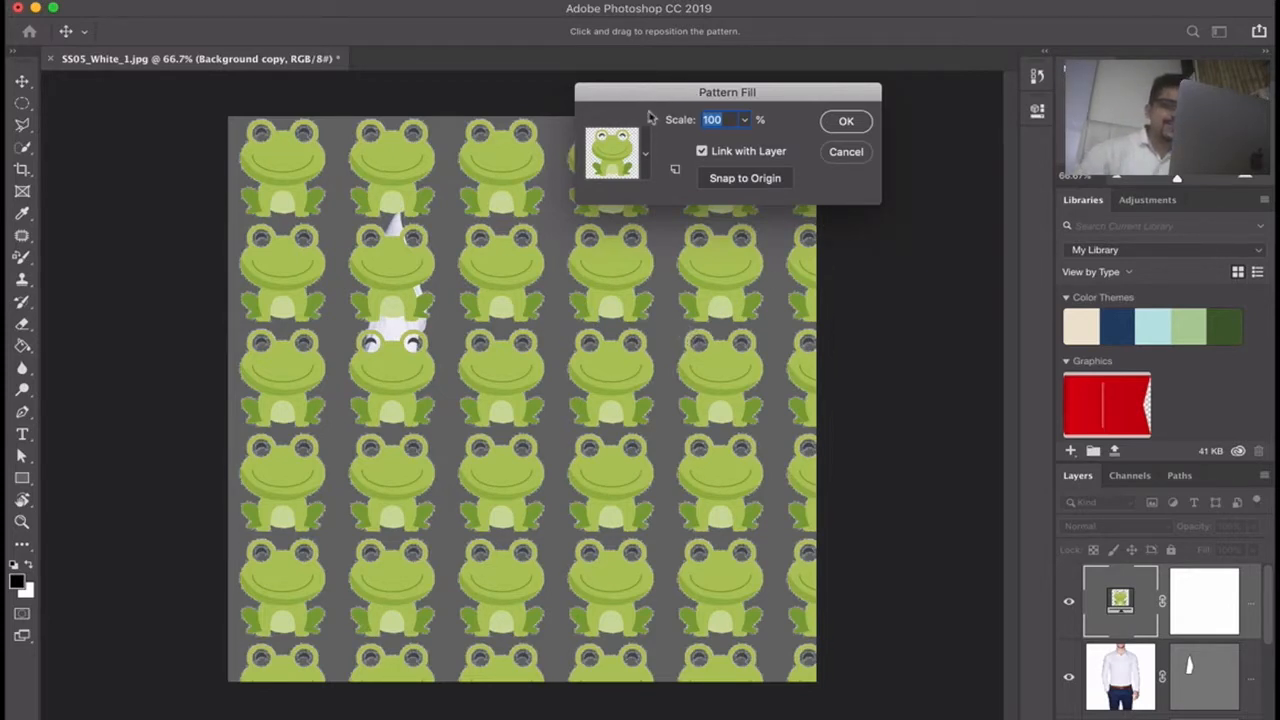
{"action": "left_click_drag", "start_coordinate": [664, 86], "coordinate": [822, 77]}
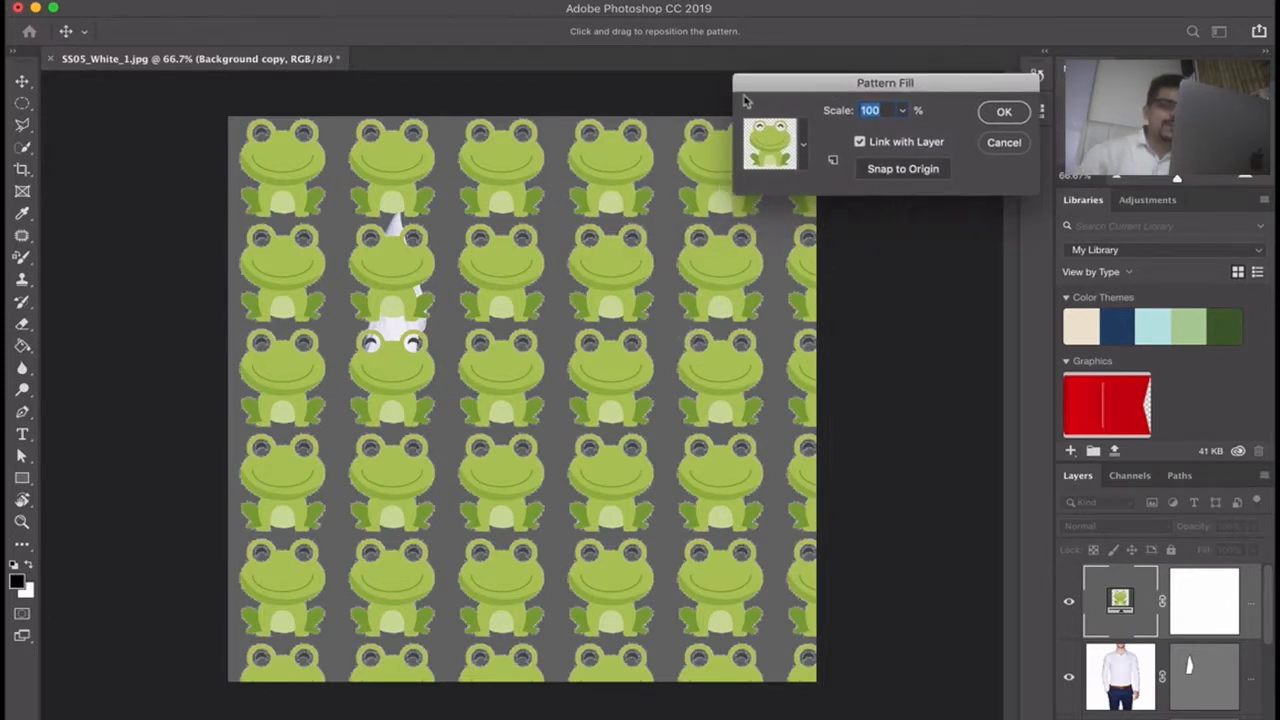
{"action": "left_click", "coordinate": [805, 147]}
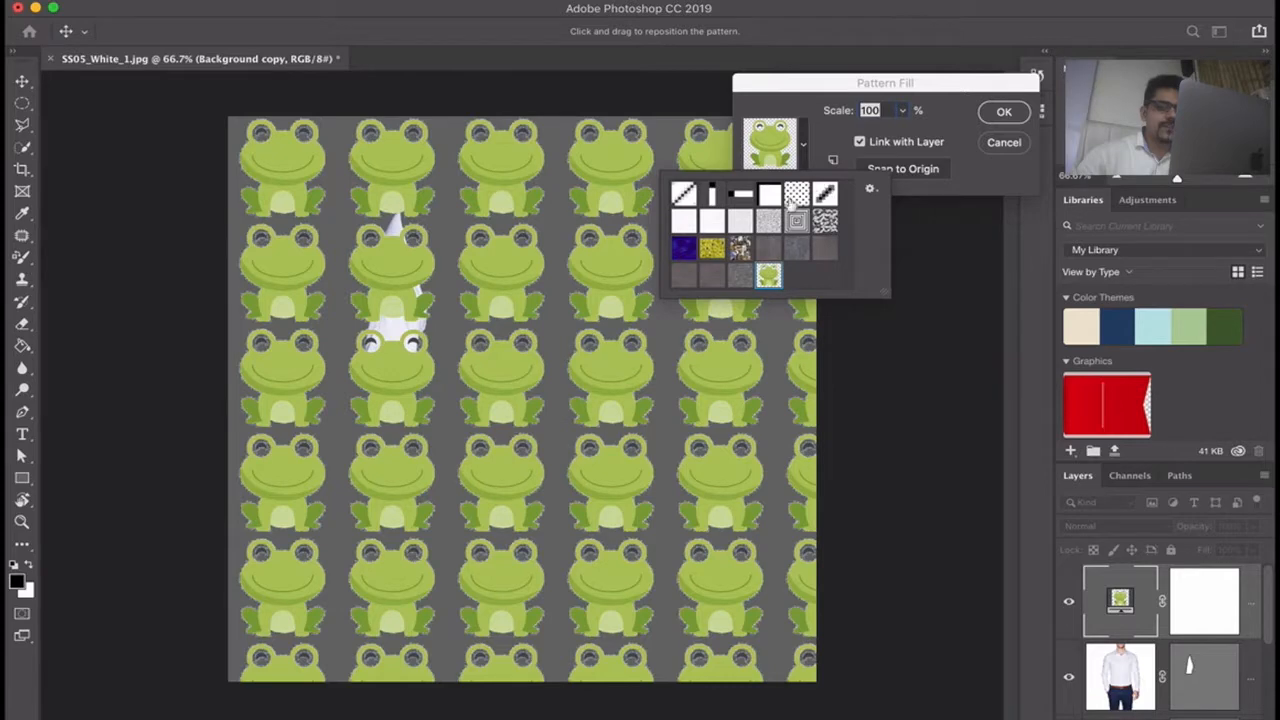
{"action": "left_click", "coordinate": [795, 194]}
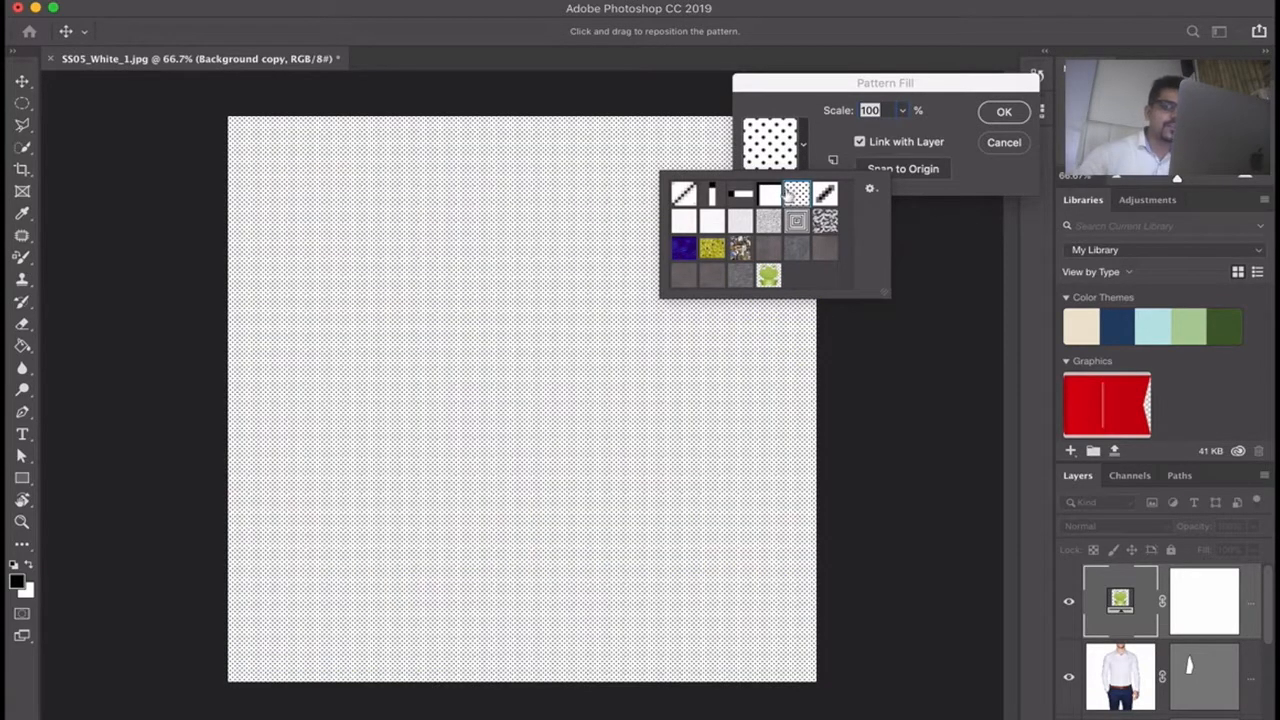
{"action": "left_click", "coordinate": [836, 140]}
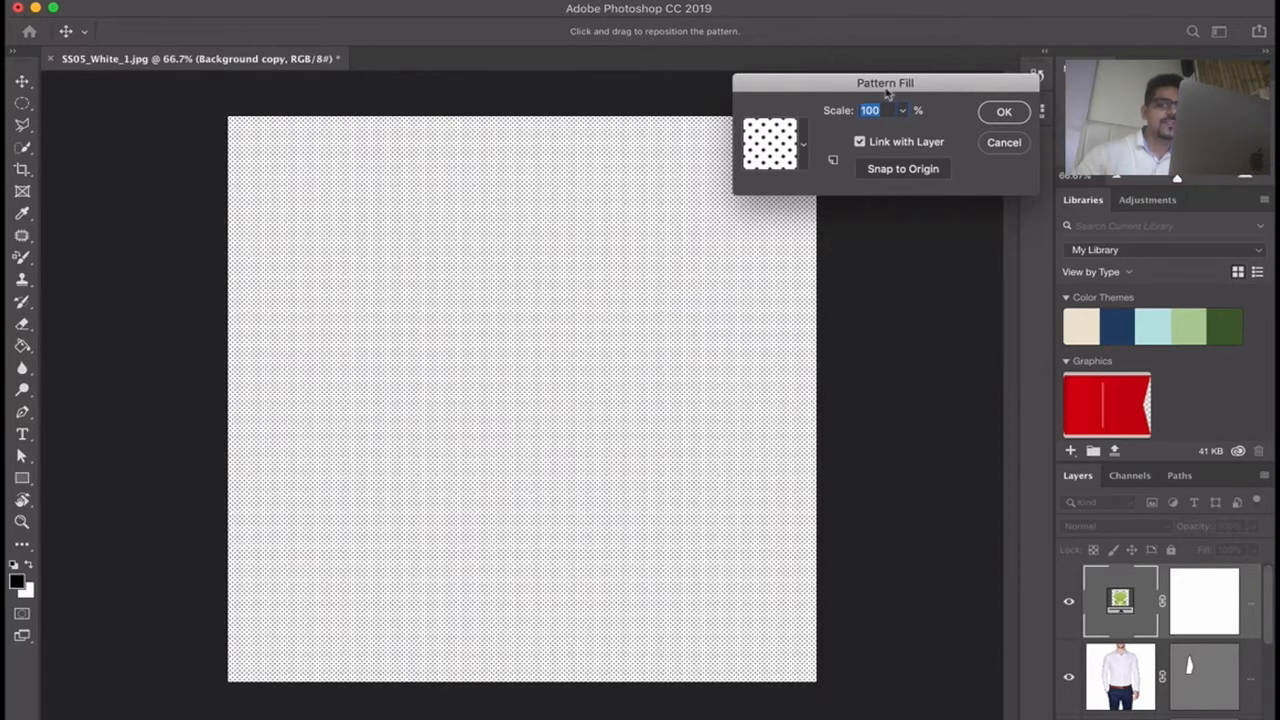
Step: Enlarge the dot pattern's scale above 100% and accept the pattern fill
{"action": "left_click", "coordinate": [905, 113]}
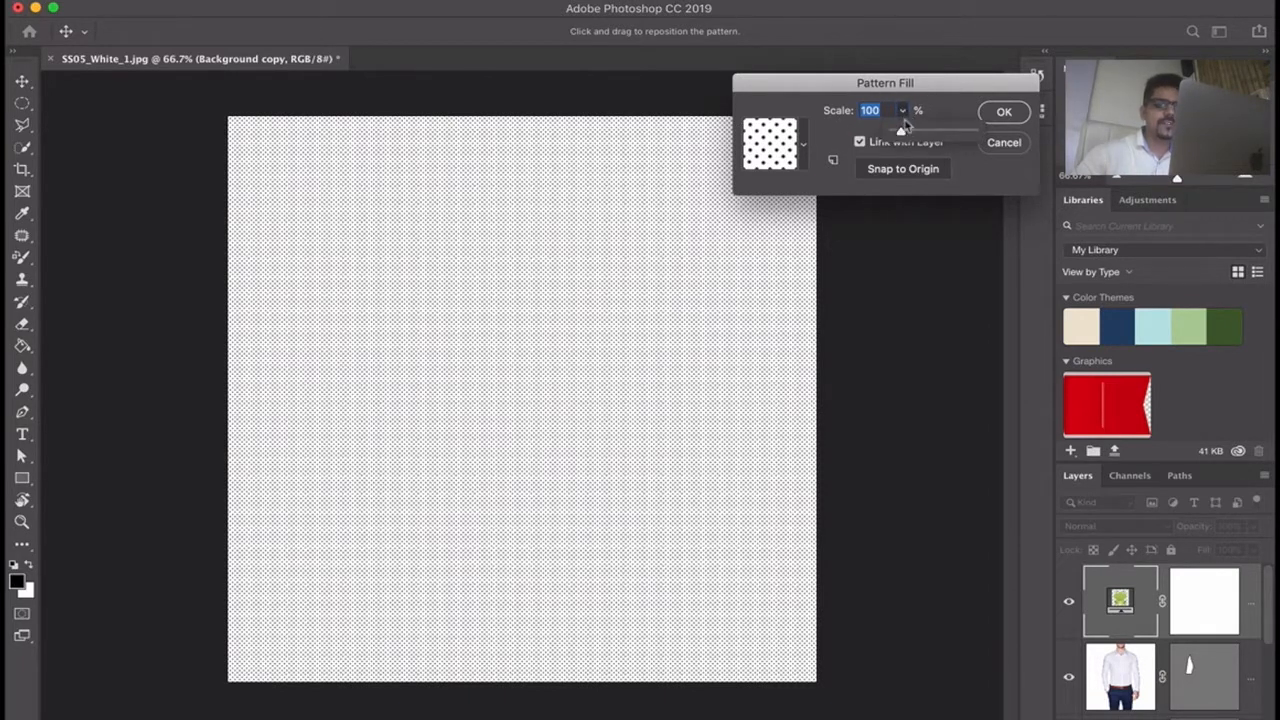
{"action": "left_click_drag", "start_coordinate": [900, 133], "coordinate": [908, 133]}
{"action": "left_click", "coordinate": [942, 91]}
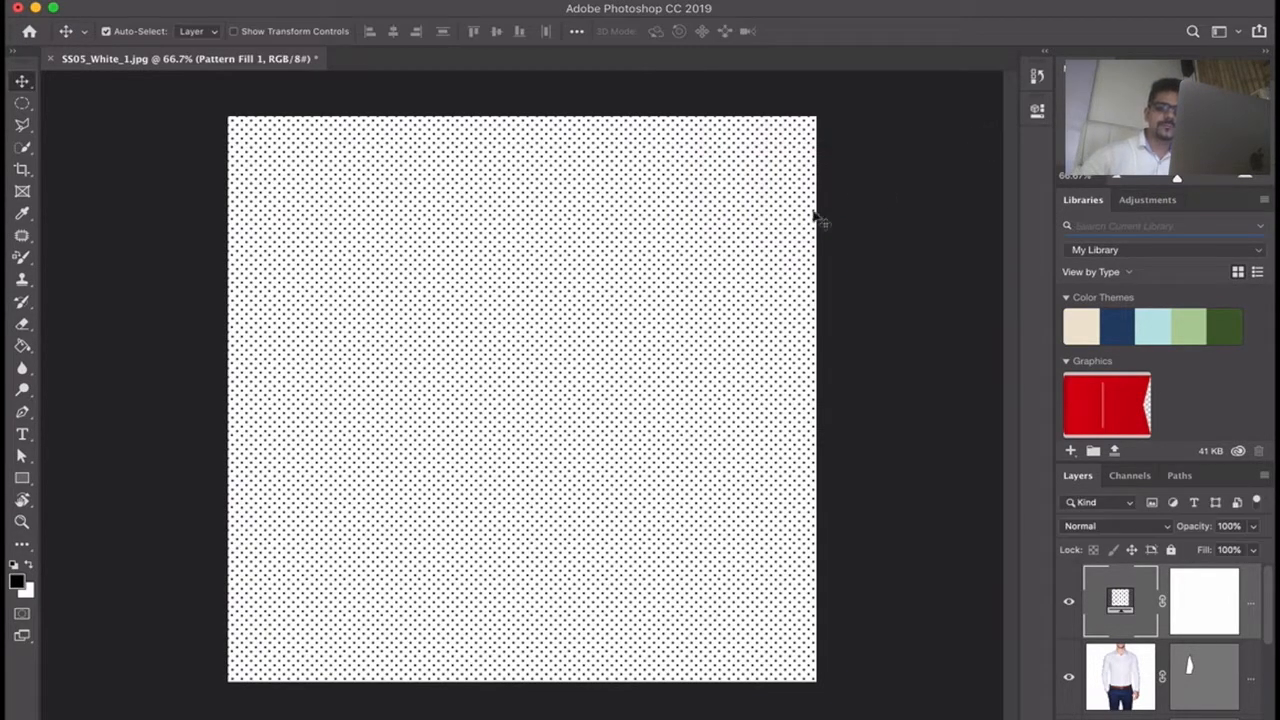
Step: Compare the image with and without the dot pattern fill layer, leaving the layer visible
{"action": "left_click", "coordinate": [1069, 602]}
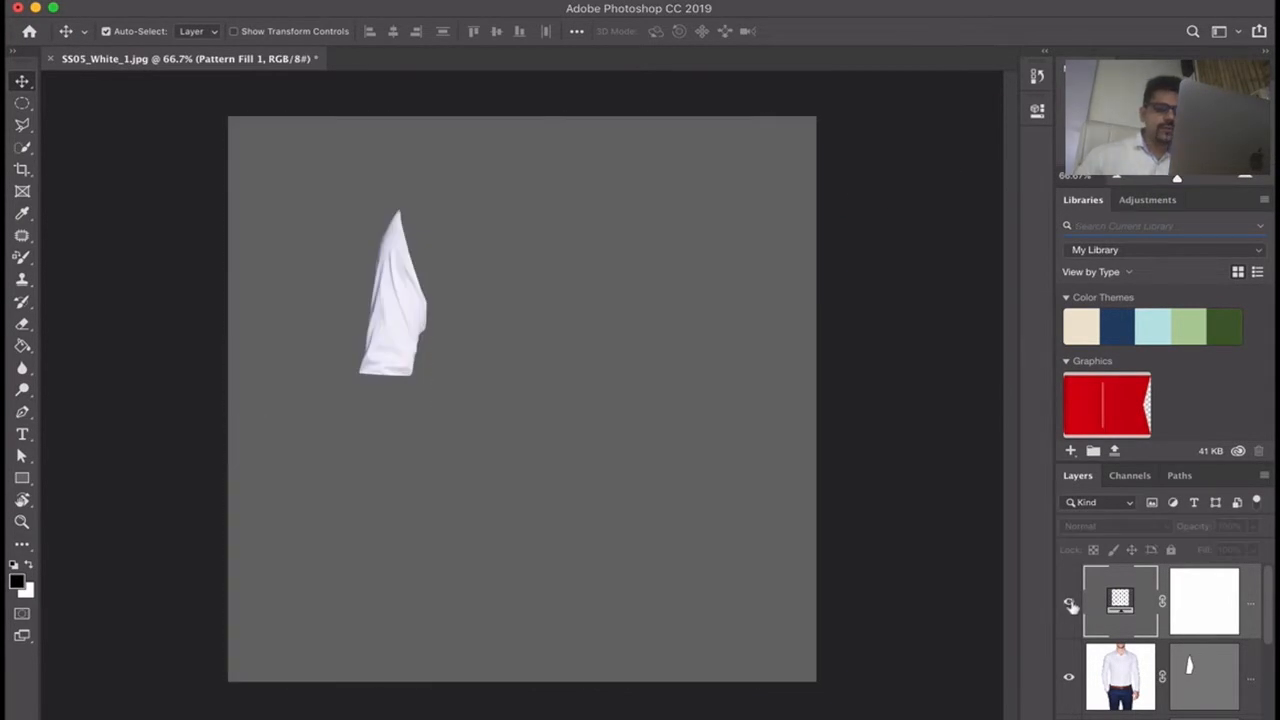
{"action": "left_click", "coordinate": [1069, 602]}
{"action": "left_click", "coordinate": [1069, 602]}
{"action": "left_click", "coordinate": [1069, 602]}
{"action": "left_click", "coordinate": [1069, 602]}
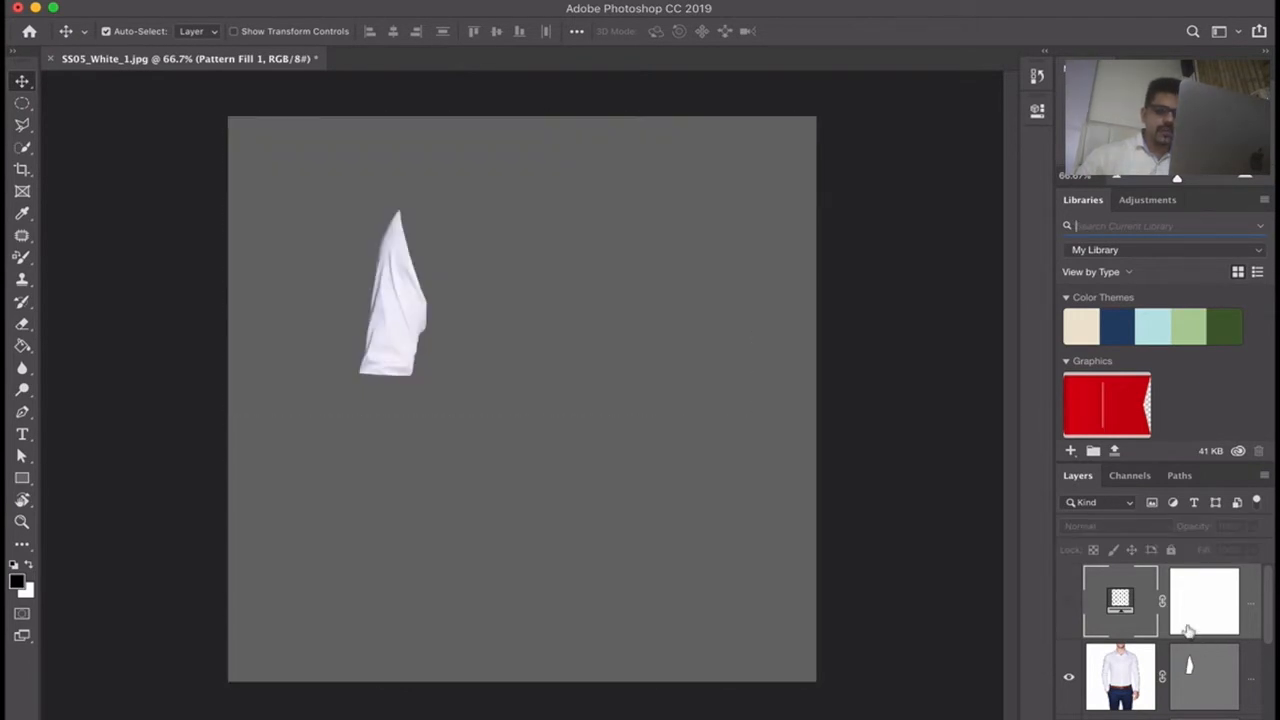
{"action": "left_click", "coordinate": [1069, 602]}
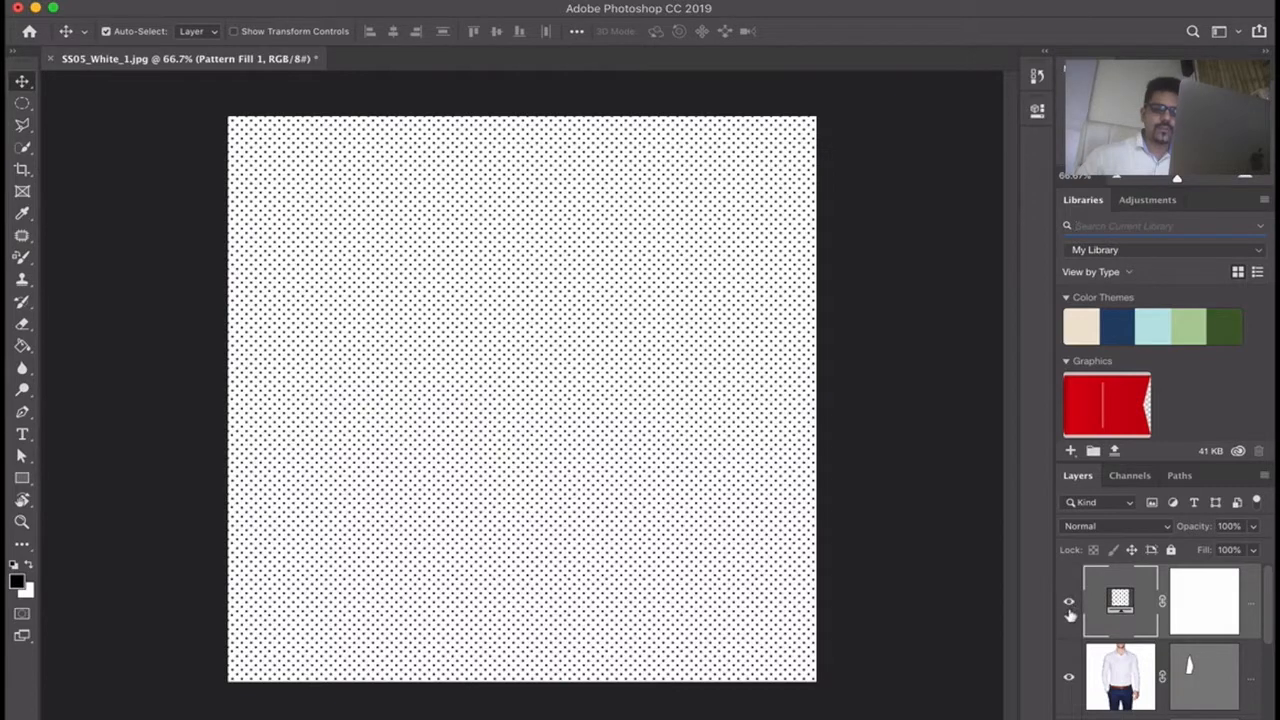
Step: Try clipping the dot pattern fill to the sleeve layer with Create Clipping Mask, and undo it
{"action": "right_click", "coordinate": [1196, 629]}
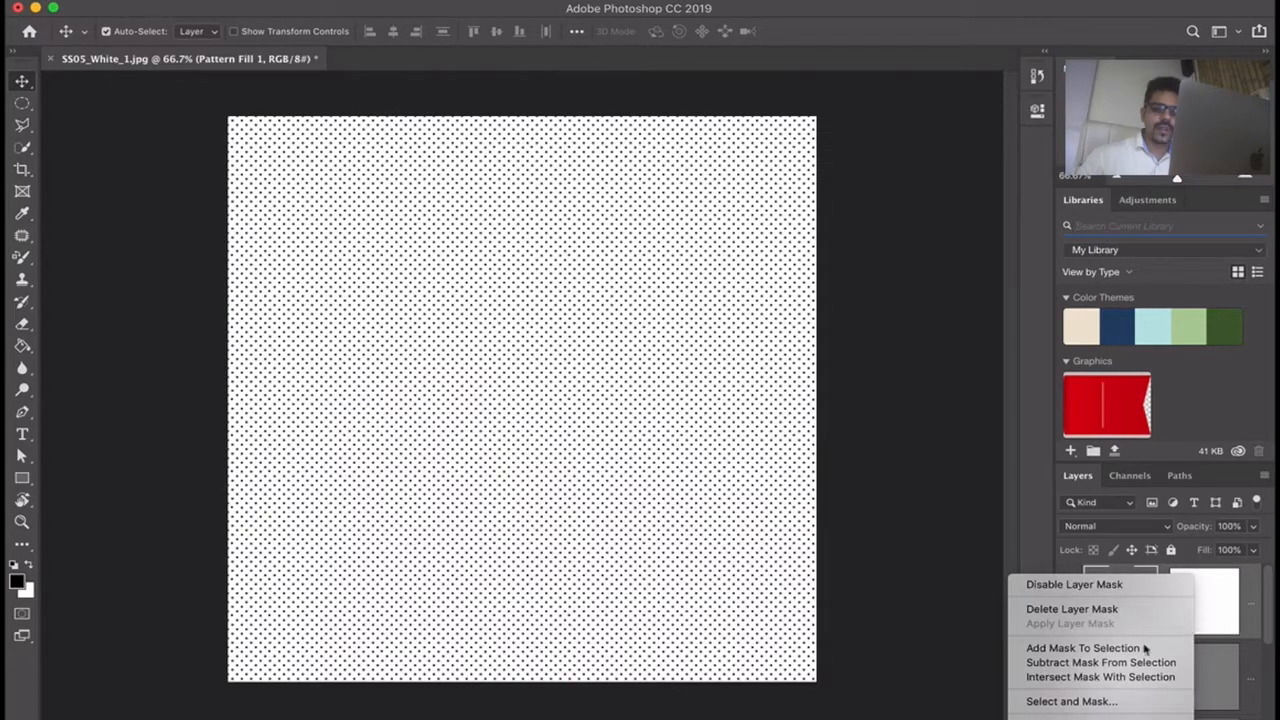
{"action": "left_click", "coordinate": [1222, 650]}
{"action": "right_click", "coordinate": [1194, 645]}
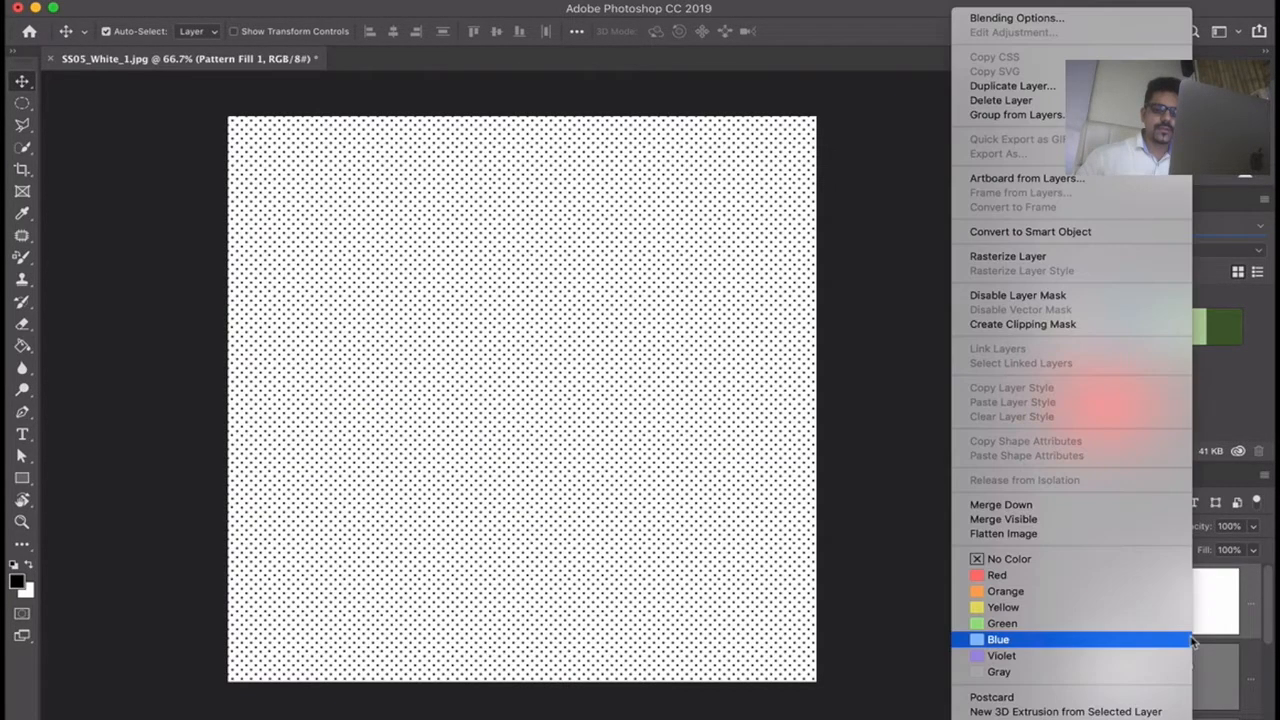
{"action": "left_click", "coordinate": [1010, 330]}
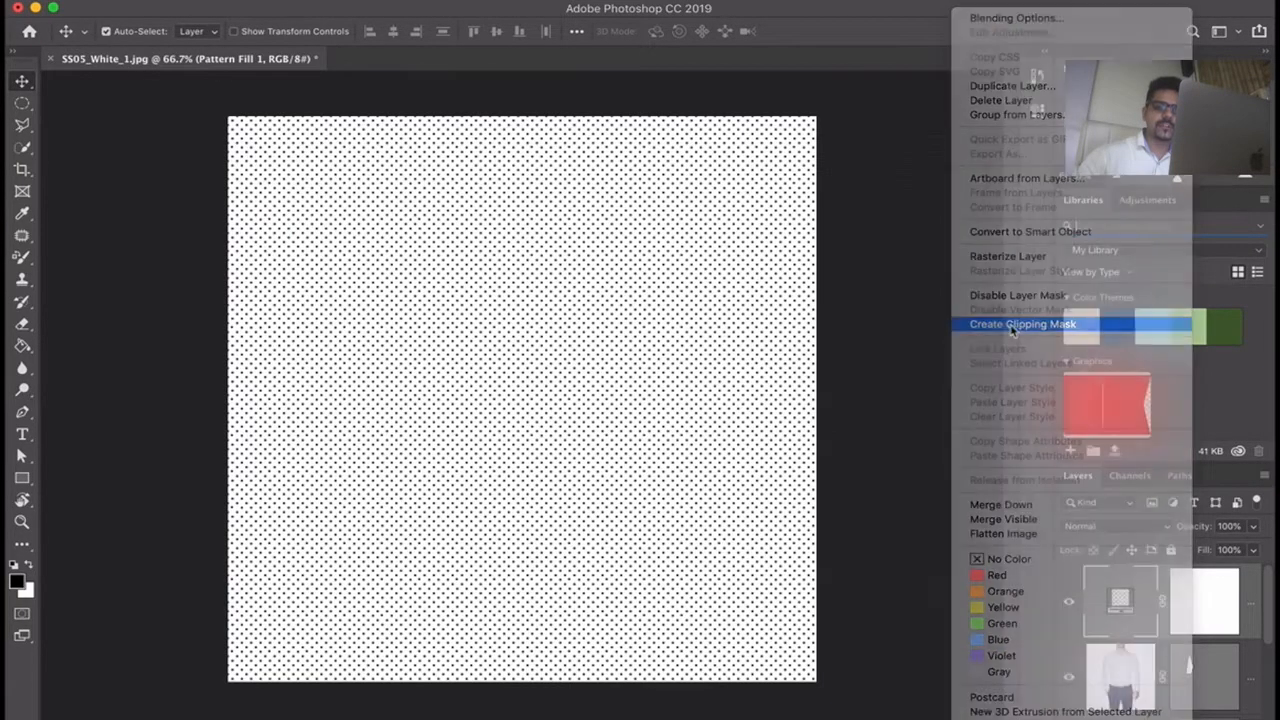
{"action": "key", "text": "super+z"}
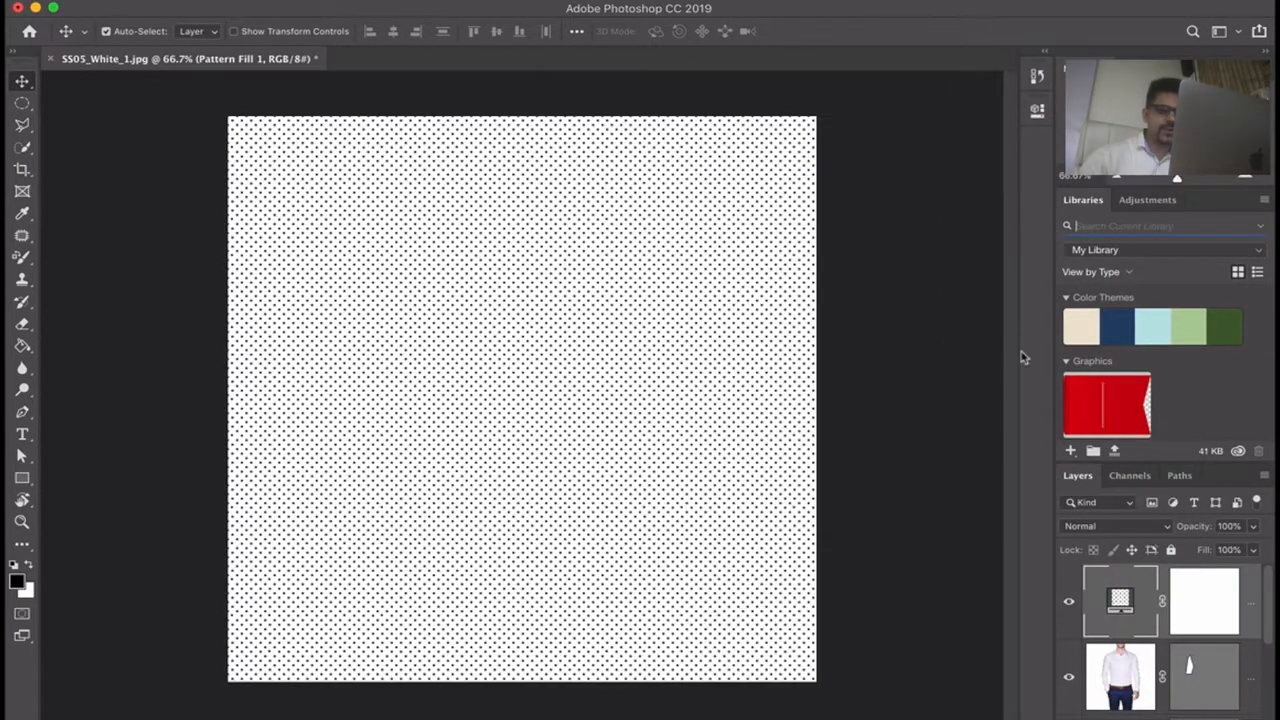
Step: Clip the dot pattern fill to the masked sleeve layer and set its blend mode to Multiply
{"action": "left_click", "coordinate": [1178, 631], "text": "alt"}
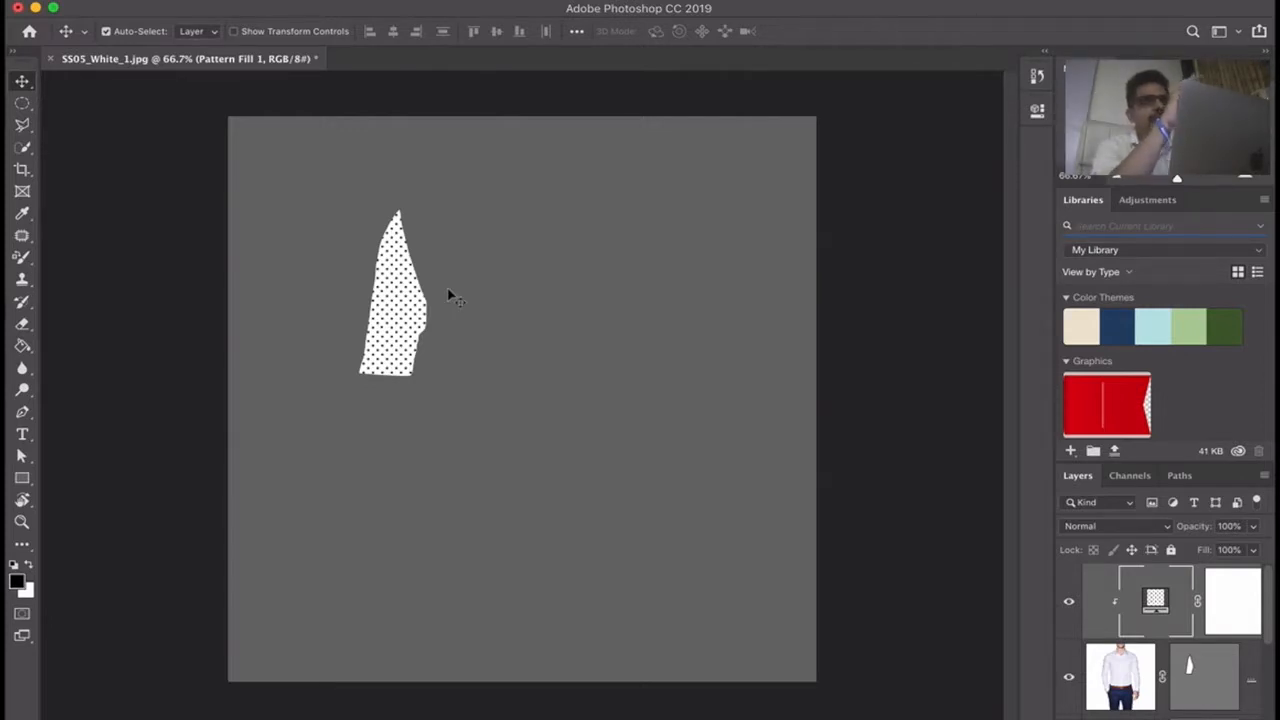
{"action": "left_click", "coordinate": [1151, 530]}
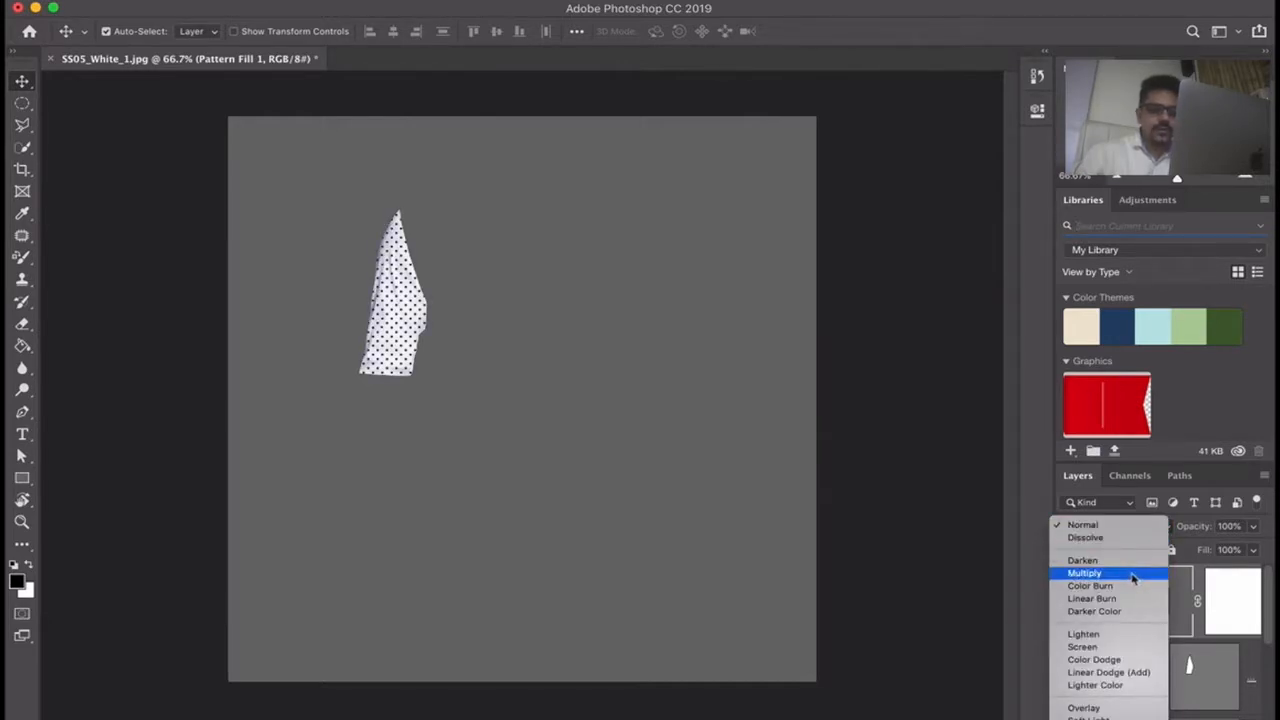
{"action": "left_click", "coordinate": [1133, 578]}
Step: Inspect the dotted sleeve's folds and edges up close, then view the whole sleeve at 200%
{"action": "key", "text": "super+plus"}
{"action": "key", "text": "super+plus"}
{"action": "key", "text": "super+plus"}
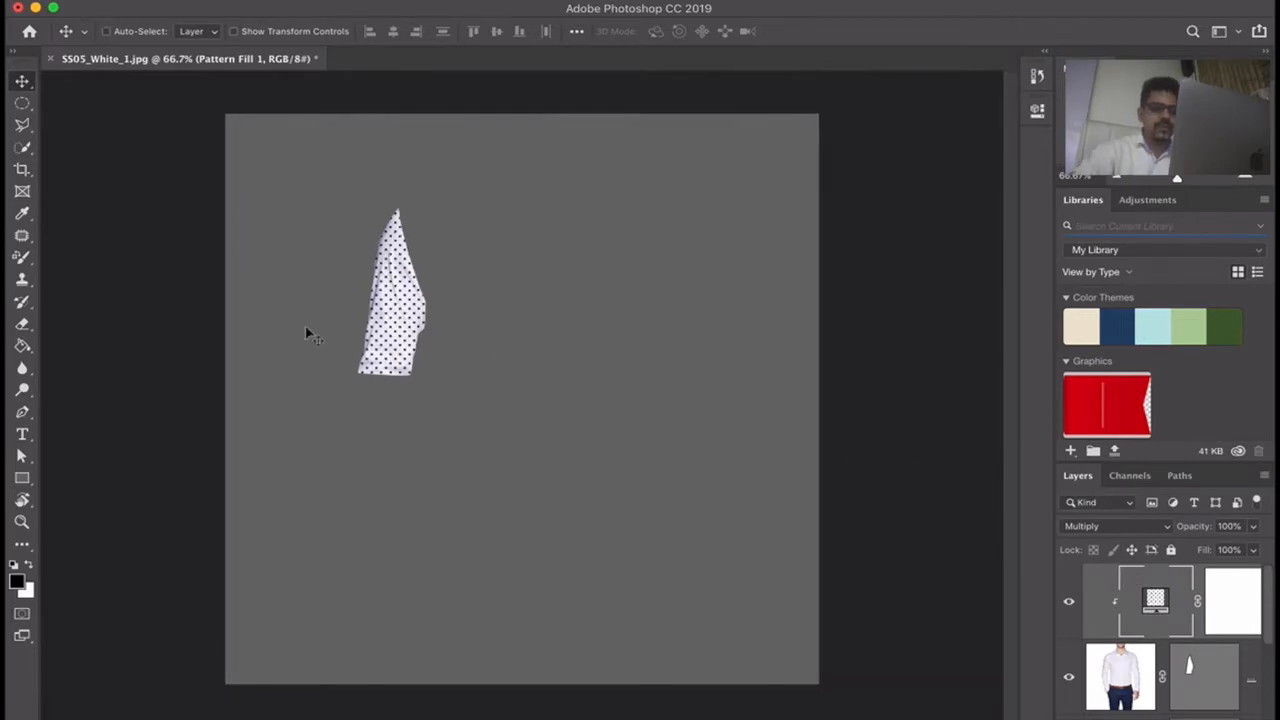
{"action": "left_click_drag", "start_coordinate": [491, 470], "coordinate": [675, 554]}
{"action": "left_click_drag", "start_coordinate": [353, 385], "coordinate": [707, 694]}
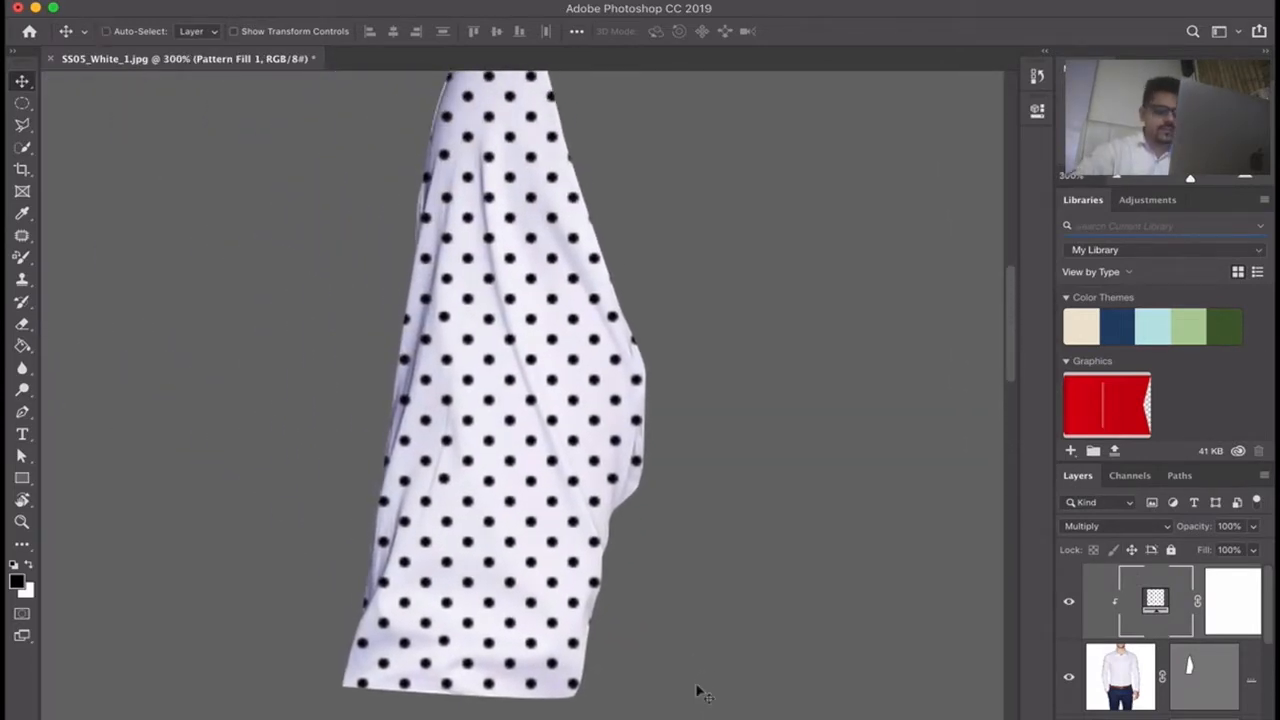
{"action": "key", "text": "super+minus"}
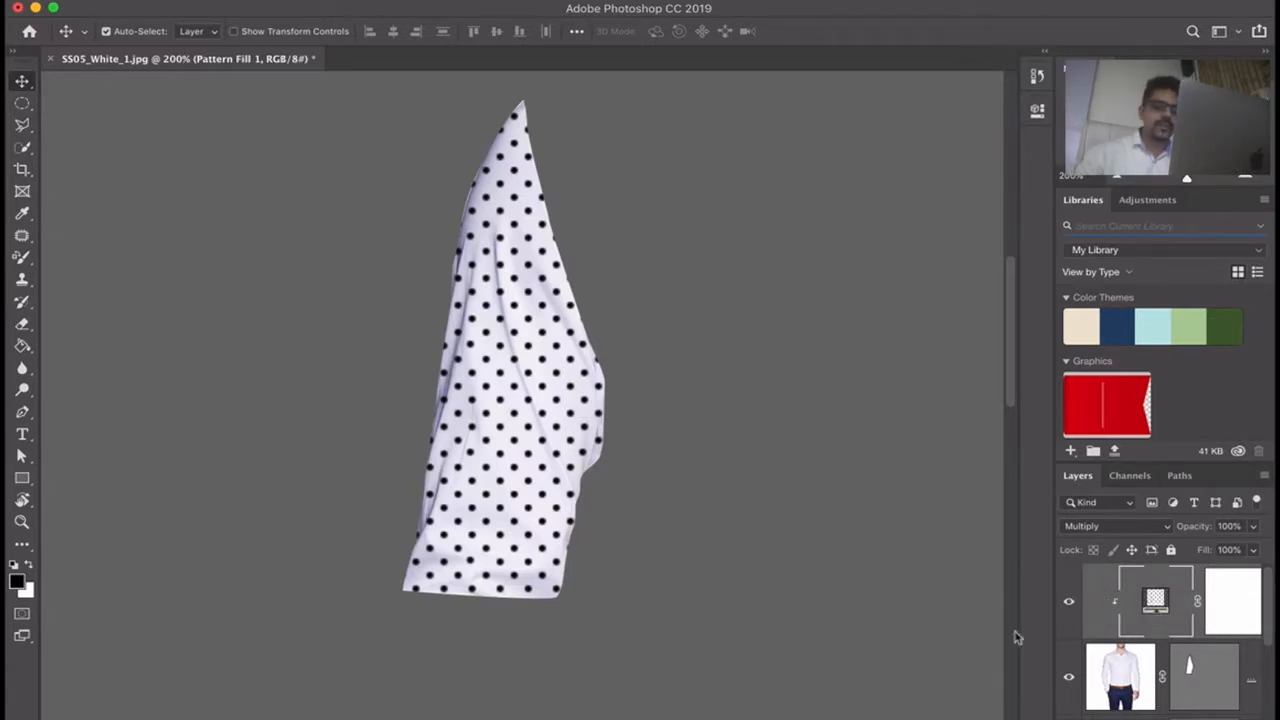
Step: Open the dot pattern fill layer in the Liquify filter, converting it to a smart object
{"action": "left_click", "coordinate": [436, 3]}
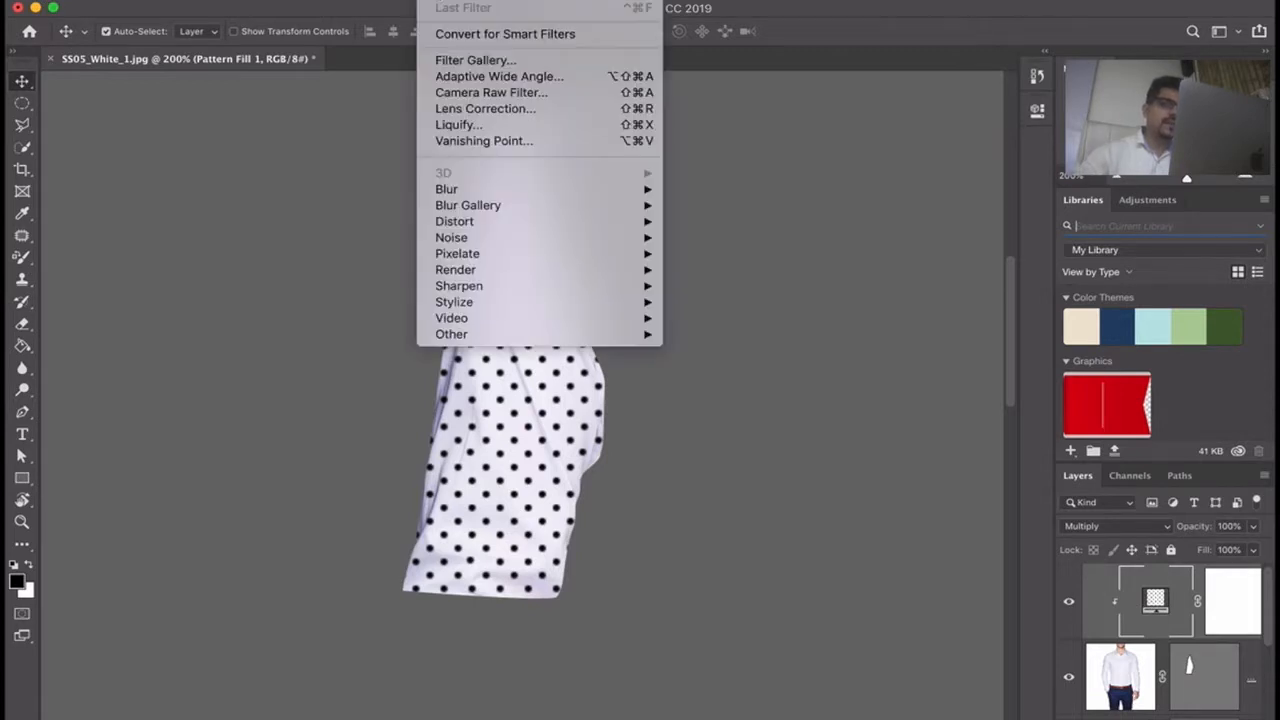
{"action": "left_click", "coordinate": [493, 127]}
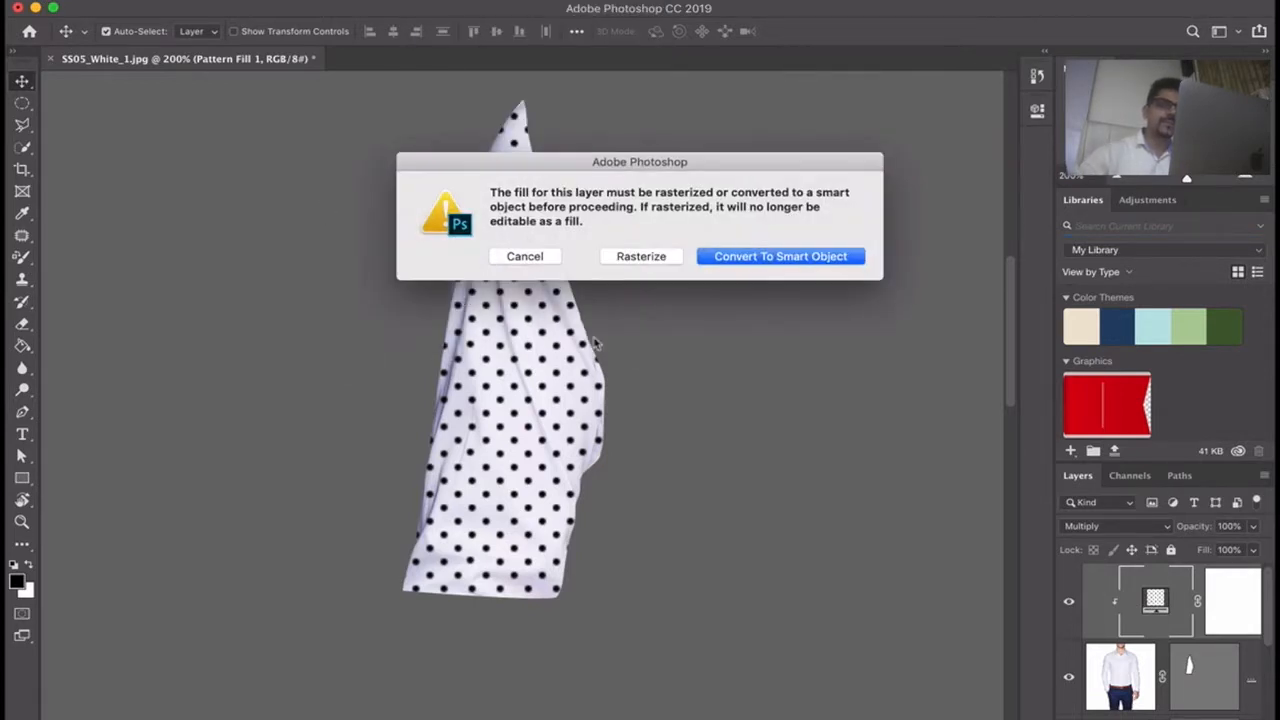
{"action": "left_click_drag", "start_coordinate": [938, 158], "coordinate": [982, 155]}
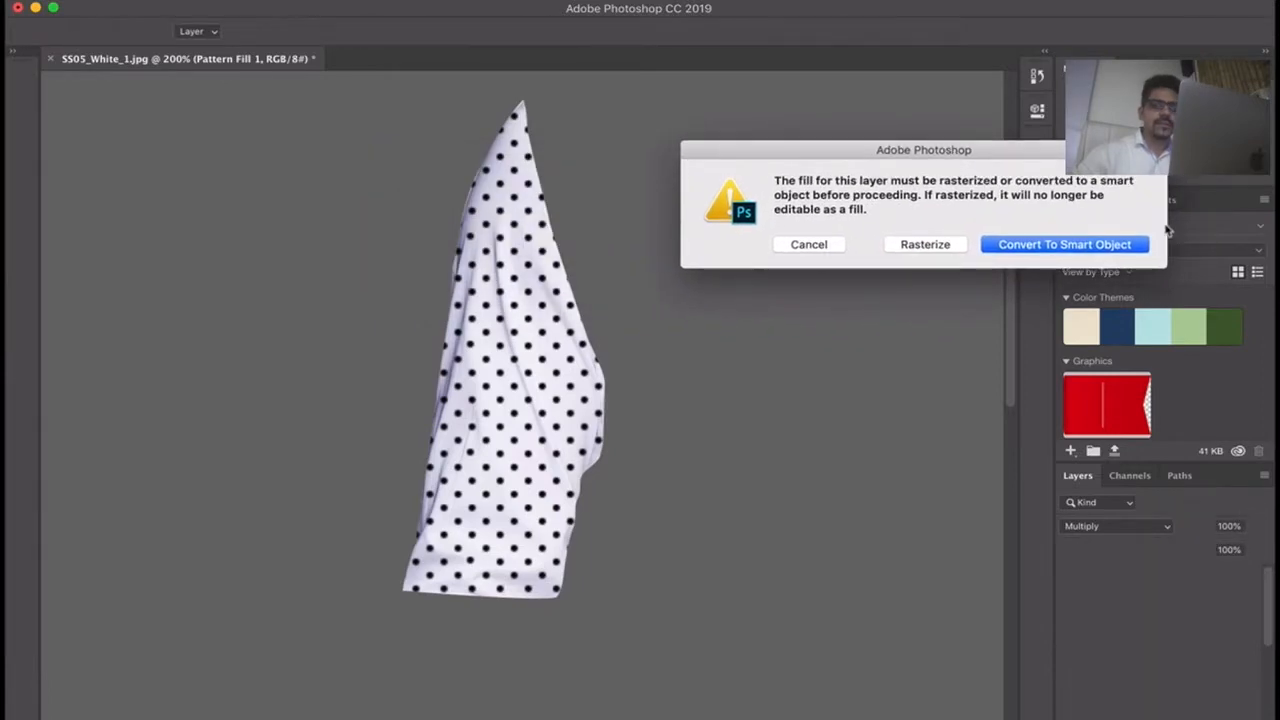
{"action": "left_click", "coordinate": [1051, 248]}
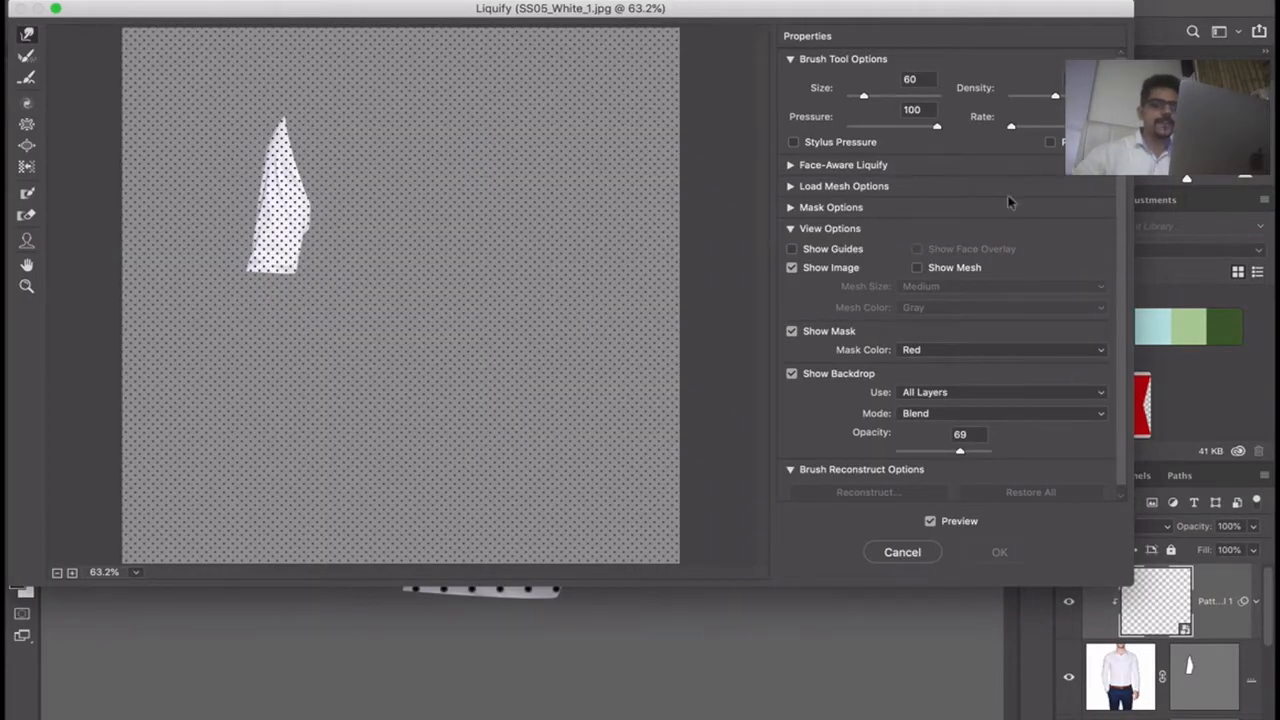
Step: Use only the Background layer as the backdrop in the Liquify preview
{"action": "left_click_drag", "start_coordinate": [1121, 421], "coordinate": [1121, 487]}
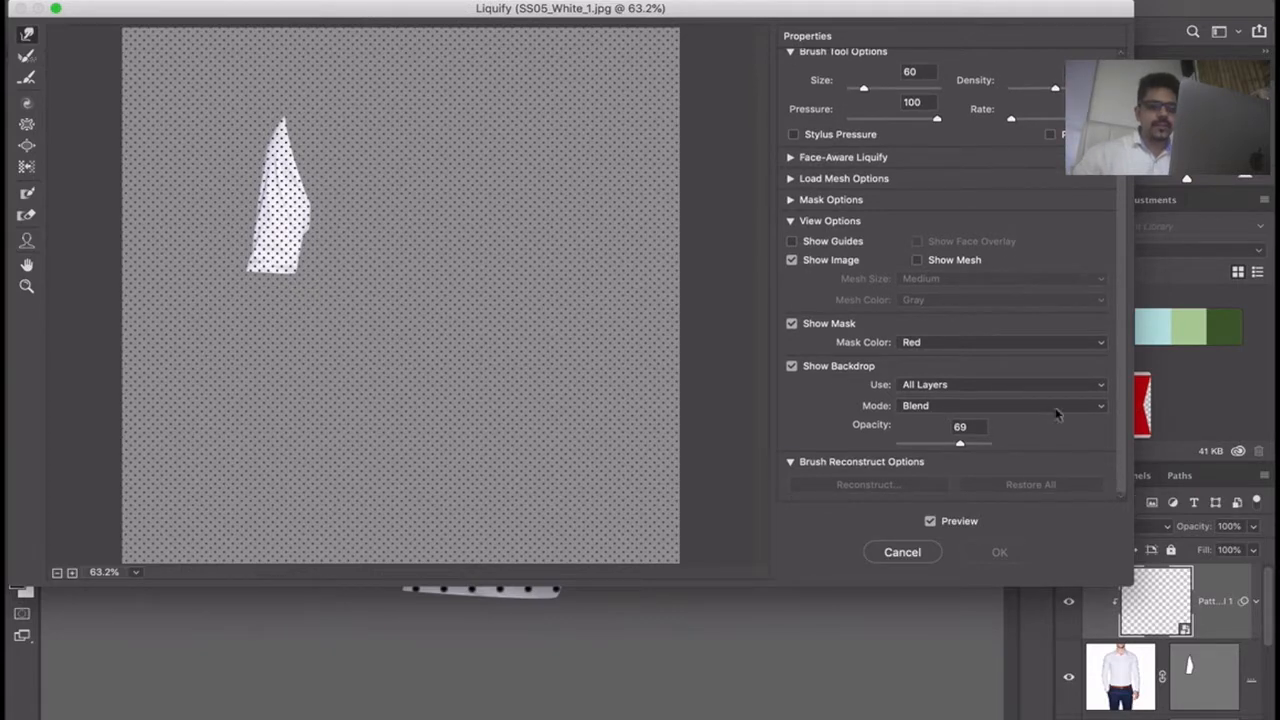
{"action": "left_click", "coordinate": [986, 383]}
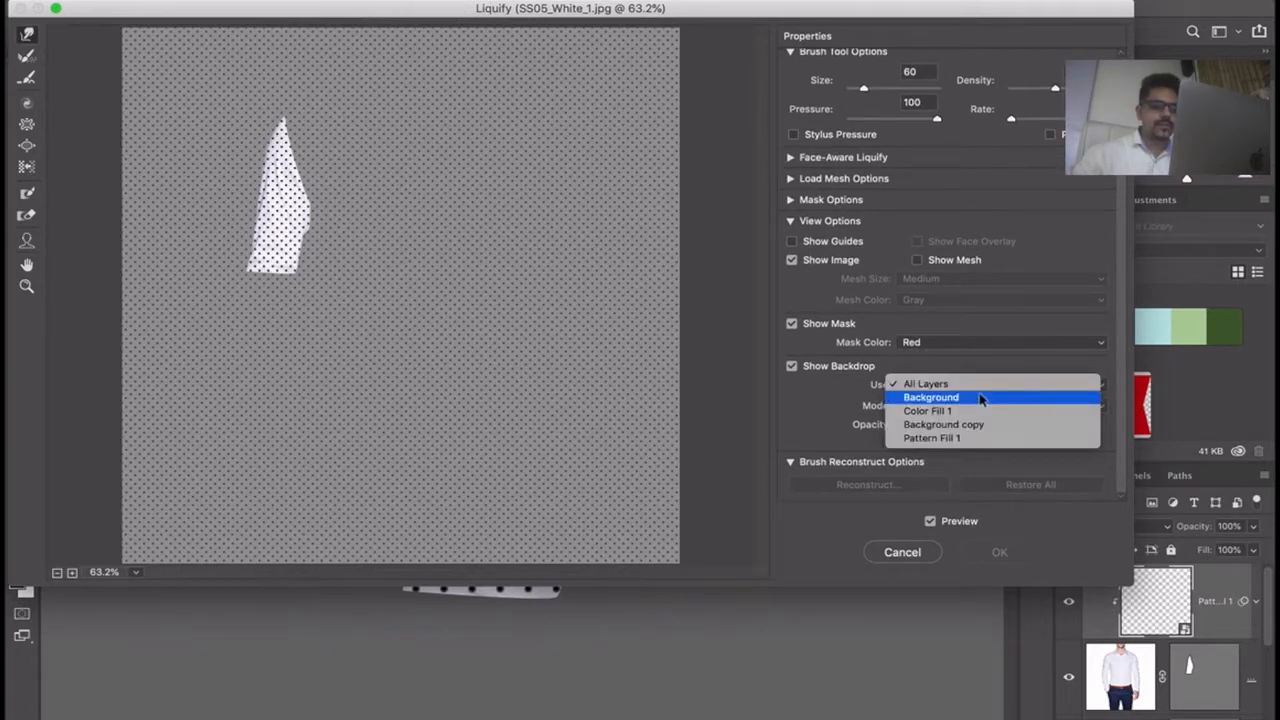
{"action": "left_click", "coordinate": [980, 398]}
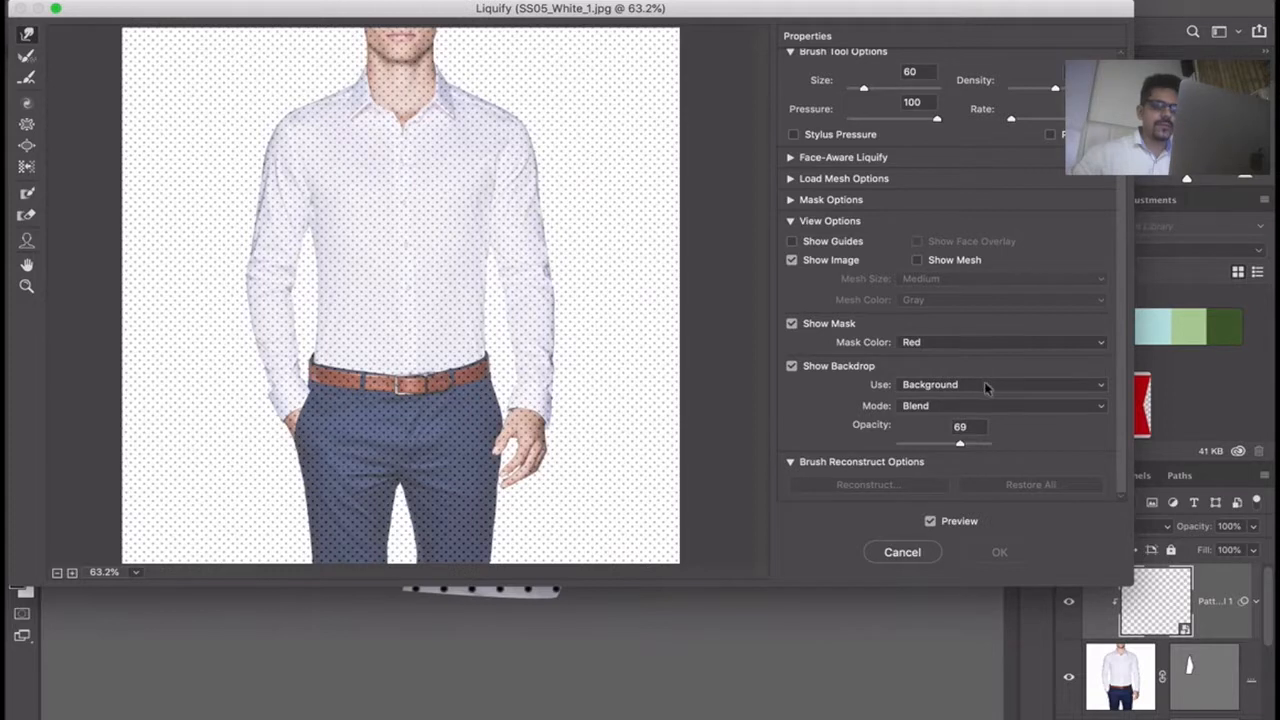
Step: Try the In Front and Behind backdrop modes, return to Blend, and set the backdrop opacity to 84
{"action": "left_click", "coordinate": [980, 405]}
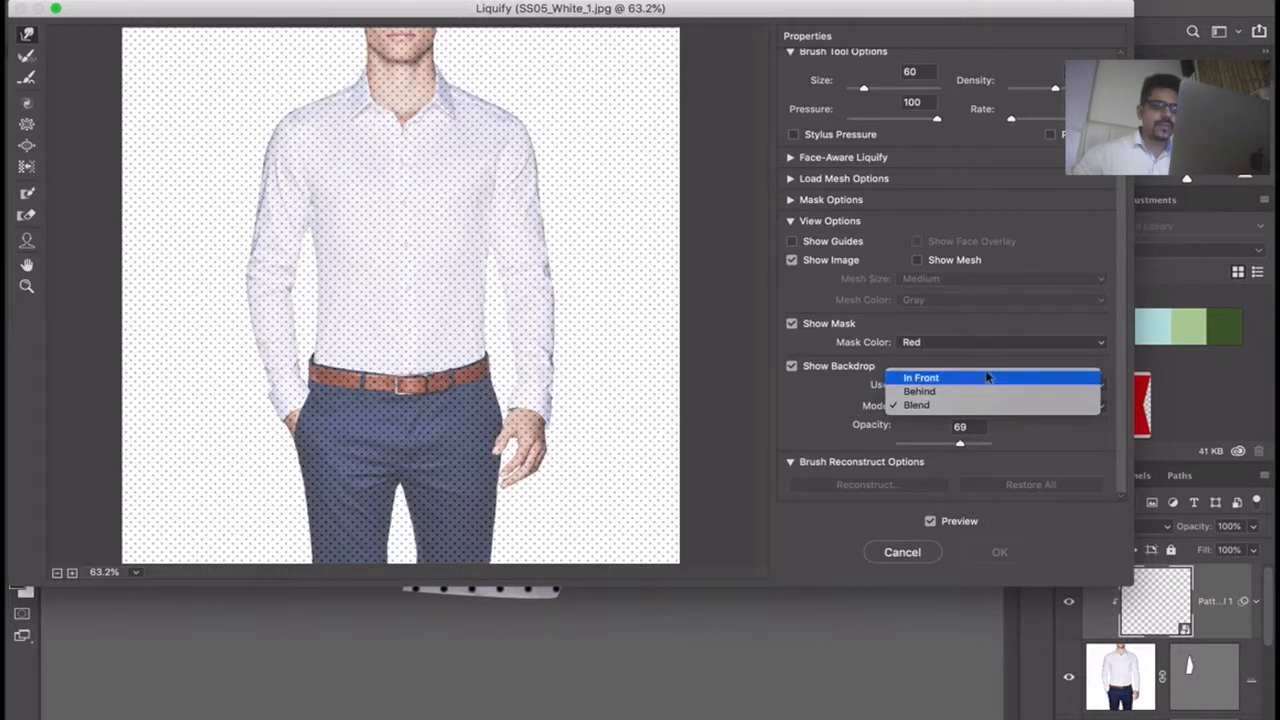
{"action": "left_click", "coordinate": [984, 376]}
{"action": "left_click", "coordinate": [982, 408]}
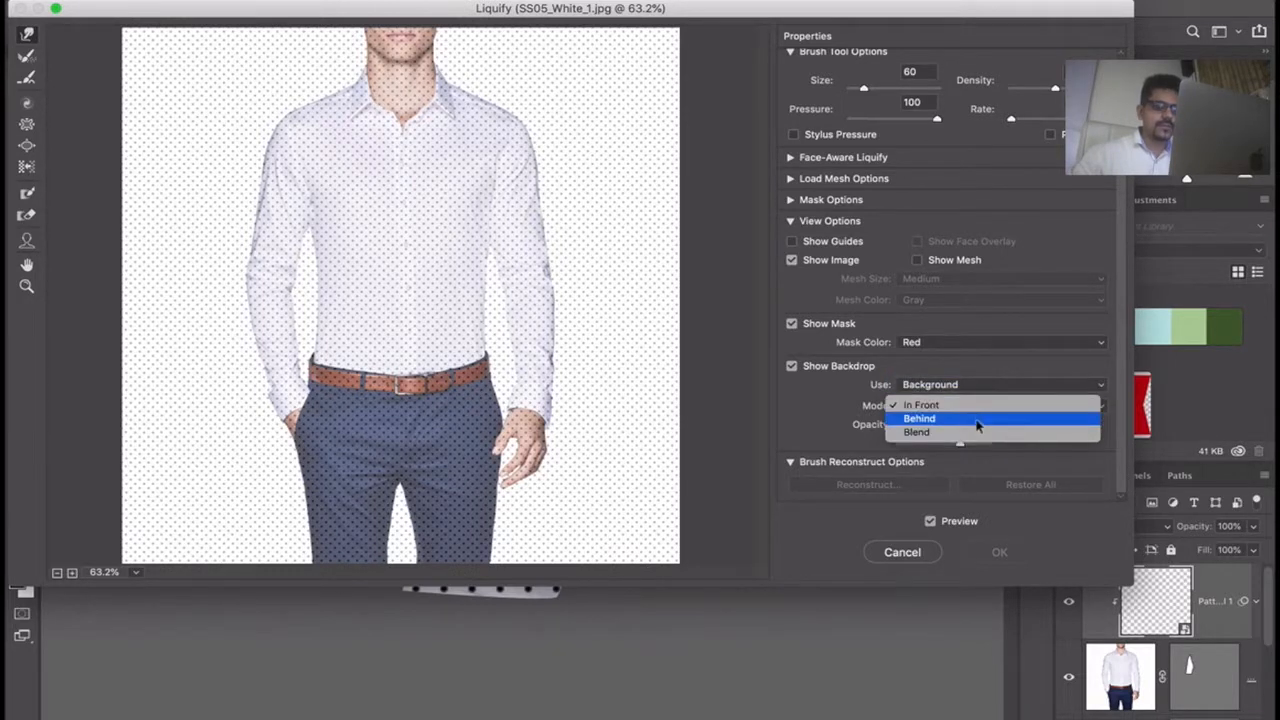
{"action": "left_click", "coordinate": [978, 419]}
{"action": "left_click", "coordinate": [980, 408]}
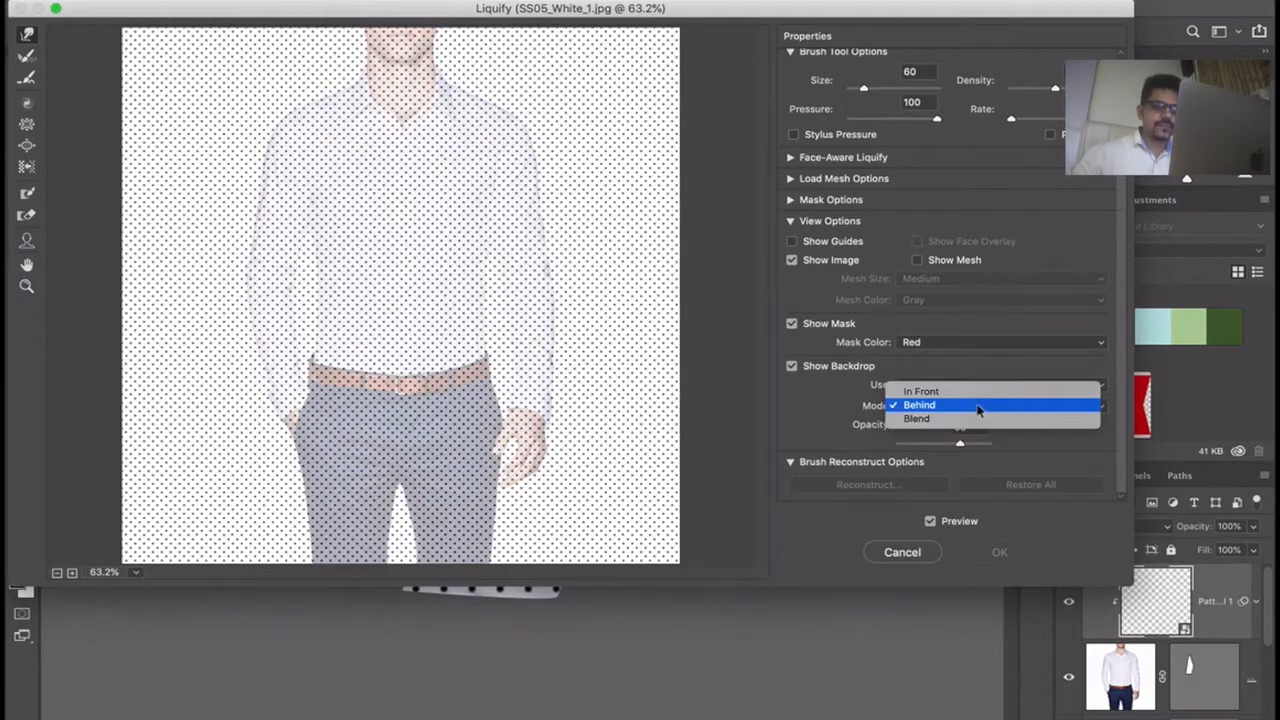
{"action": "left_click", "coordinate": [972, 420]}
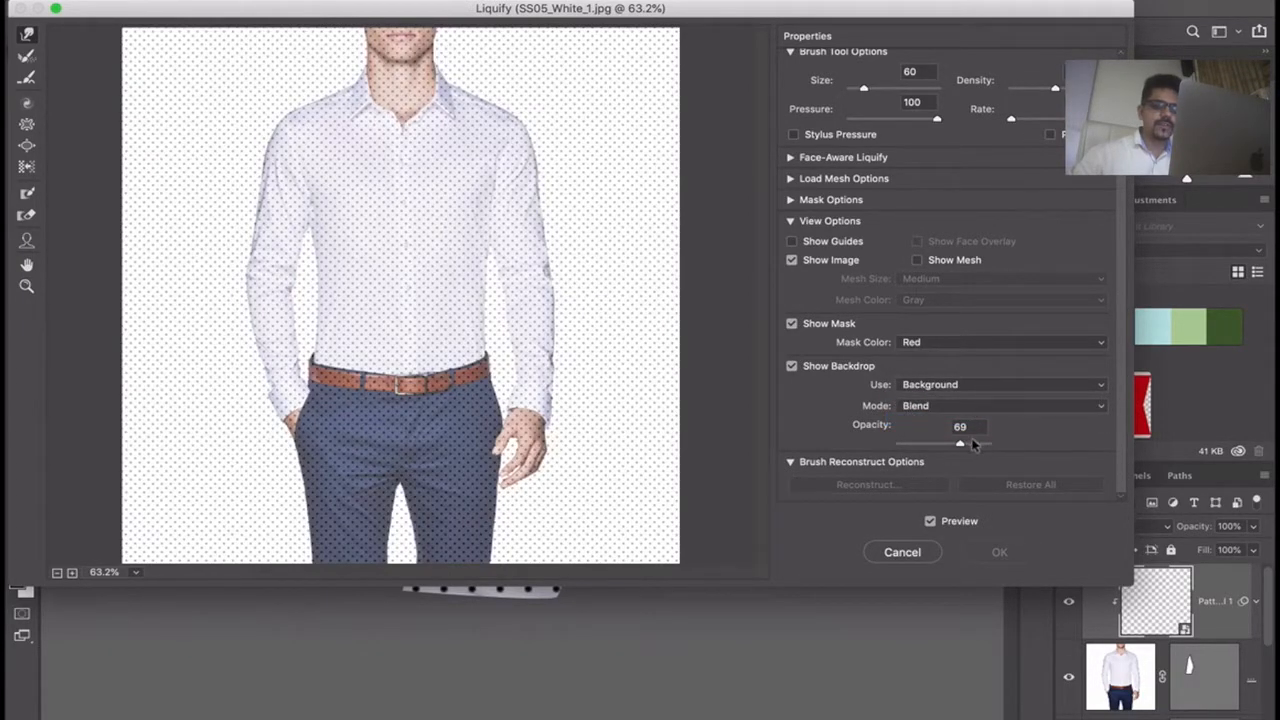
{"action": "mouse_move", "coordinate": [975, 445]}
{"action": "left_mouse_down"}
{"action": "mouse_move", "coordinate": [937, 449]}
{"action": "mouse_move", "coordinate": [973, 444]}
{"action": "left_mouse_up"}
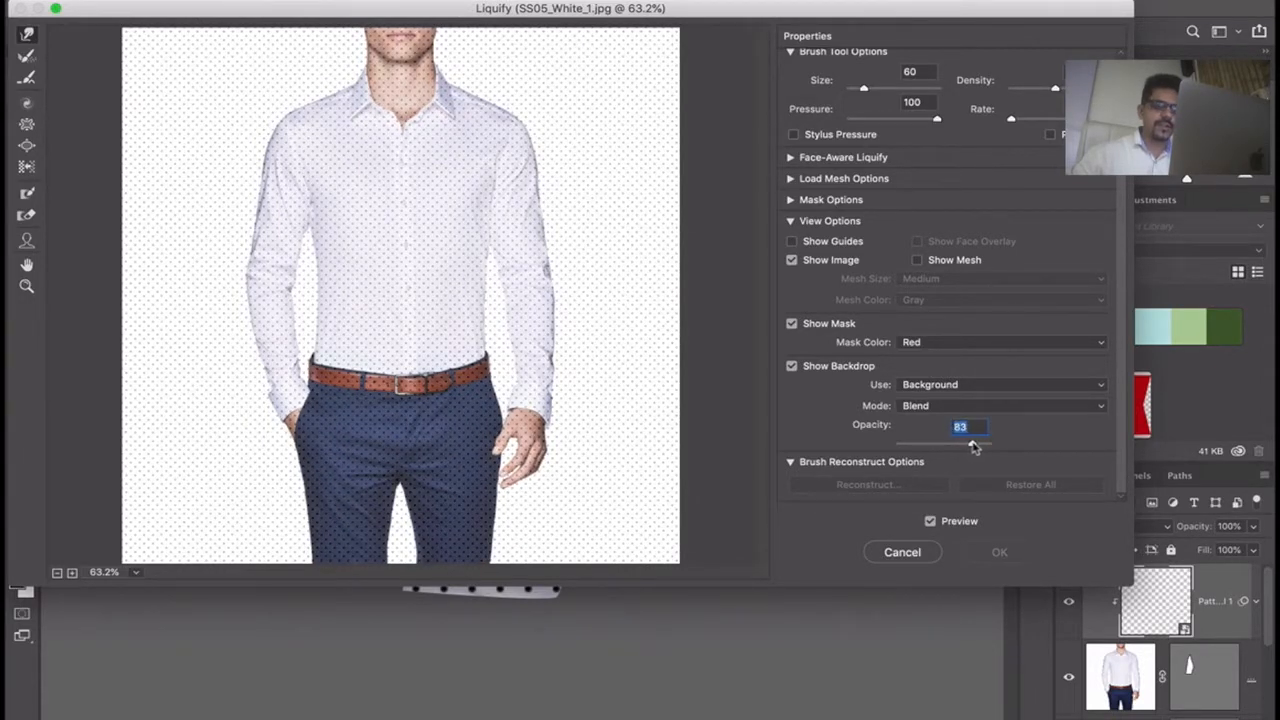
Step: Freeze-mask the long central fold of the upper sleeve with the size 35 brush, redoing the first stroke
{"action": "key", "text": "super+plus"}
{"action": "key", "text": "super+plus"}
{"action": "key", "text": "super+plus"}
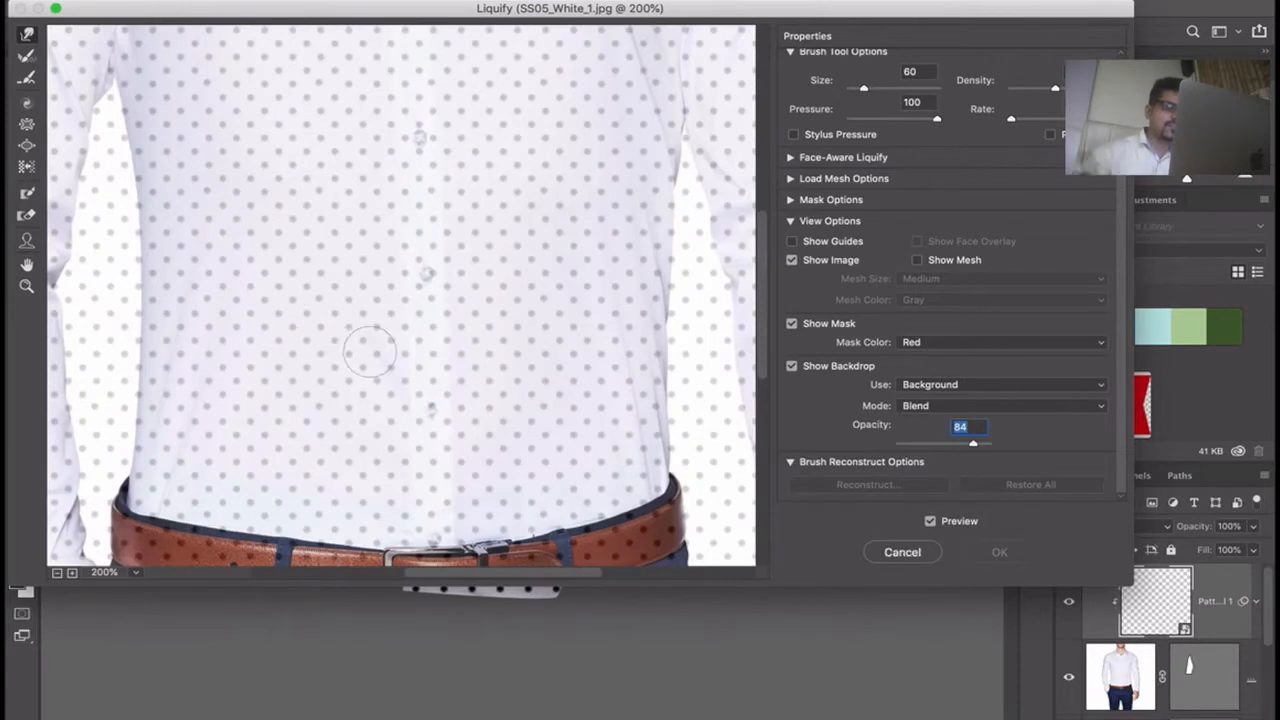
{"action": "left_click_drag", "start_coordinate": [379, 358], "coordinate": [377, 349]}
{"action": "left_click_drag", "start_coordinate": [232, 335], "coordinate": [574, 429]}
{"action": "left_click_drag", "start_coordinate": [540, 280], "coordinate": [592, 442]}
{"action": "mouse_move", "coordinate": [580, 382]}
{"action": "left_mouse_down"}
{"action": "mouse_move", "coordinate": [609, 408]}
{"action": "mouse_move", "coordinate": [626, 377]}
{"action": "mouse_move", "coordinate": [611, 411]}
{"action": "mouse_move", "coordinate": [604, 397]}
{"action": "left_mouse_up"}
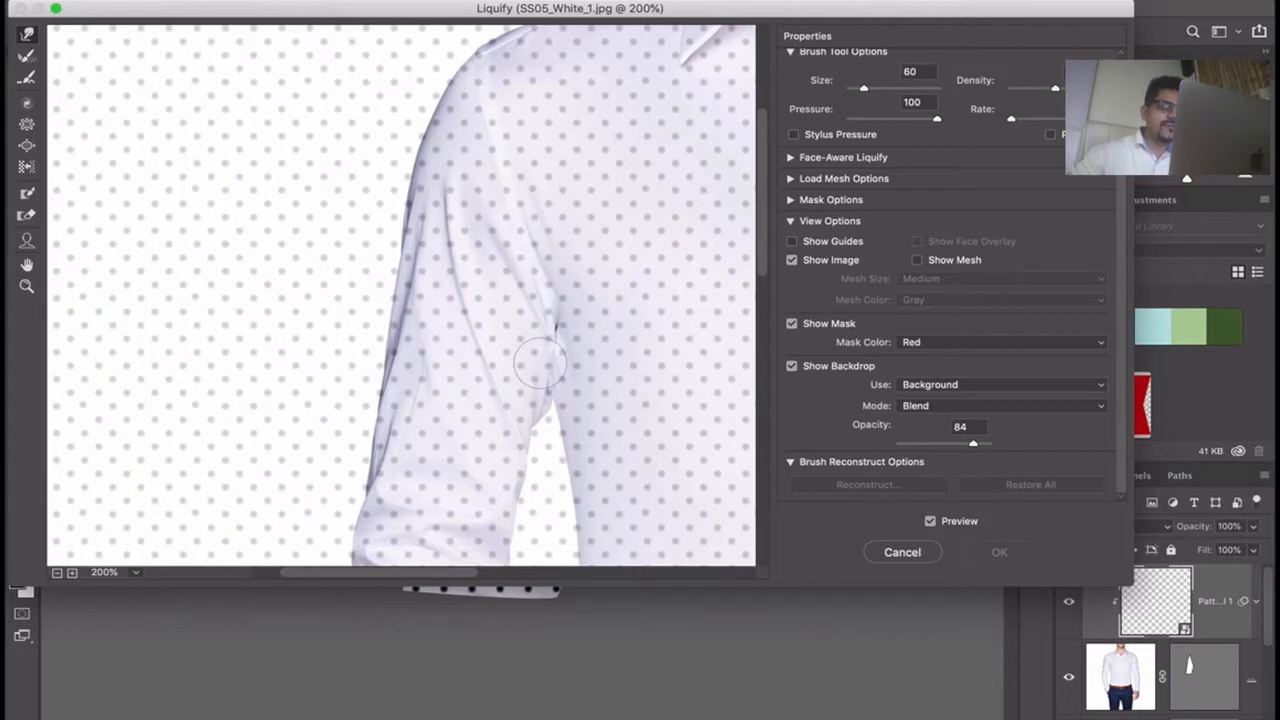
{"action": "left_click", "coordinate": [27, 193]}
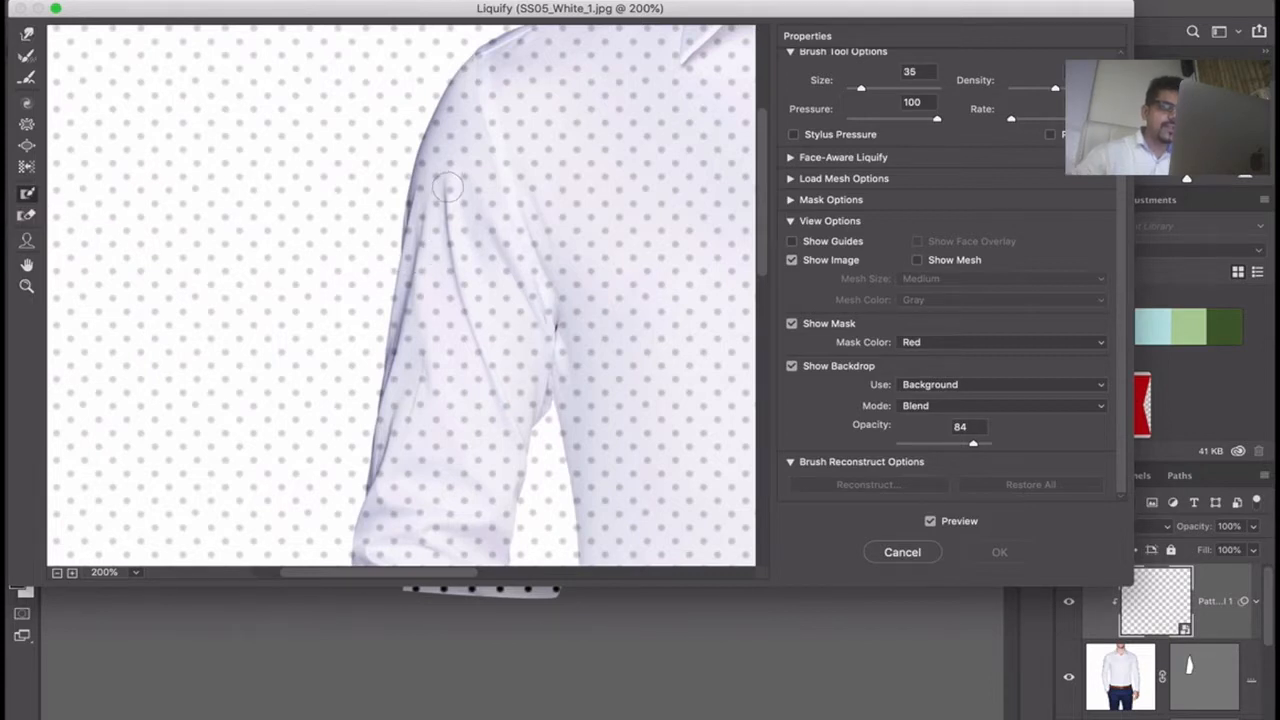
{"action": "left_click_drag", "start_coordinate": [447, 187], "coordinate": [487, 368]}
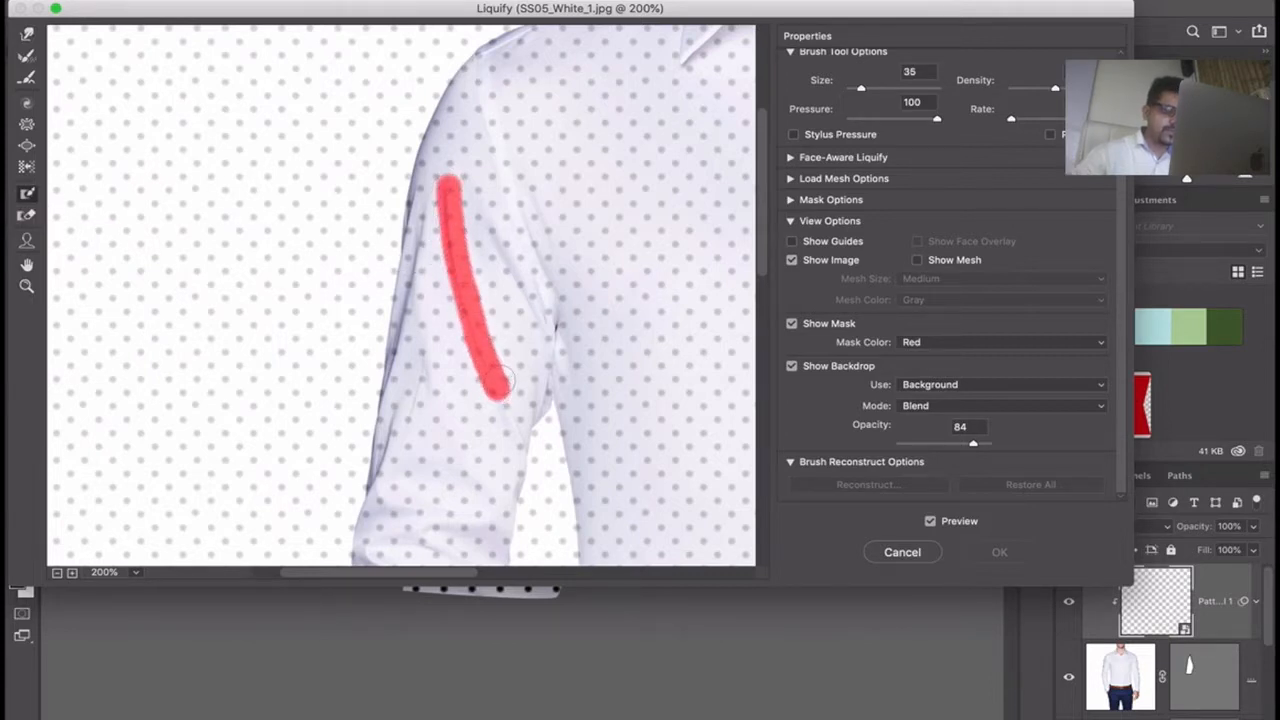
{"action": "key", "text": "super+z"}
{"action": "left_click", "coordinate": [456, 195]}
{"action": "mouse_move", "coordinate": [457, 198]}
{"action": "left_mouse_down"}
{"action": "mouse_move", "coordinate": [469, 309]}
{"action": "mouse_move", "coordinate": [520, 448]}
{"action": "left_mouse_up"}
Step: Reduce the Forward Warp brush to size 25 and push the dots along the edge of the frozen central fold
{"action": "left_click", "coordinate": [28, 33]}
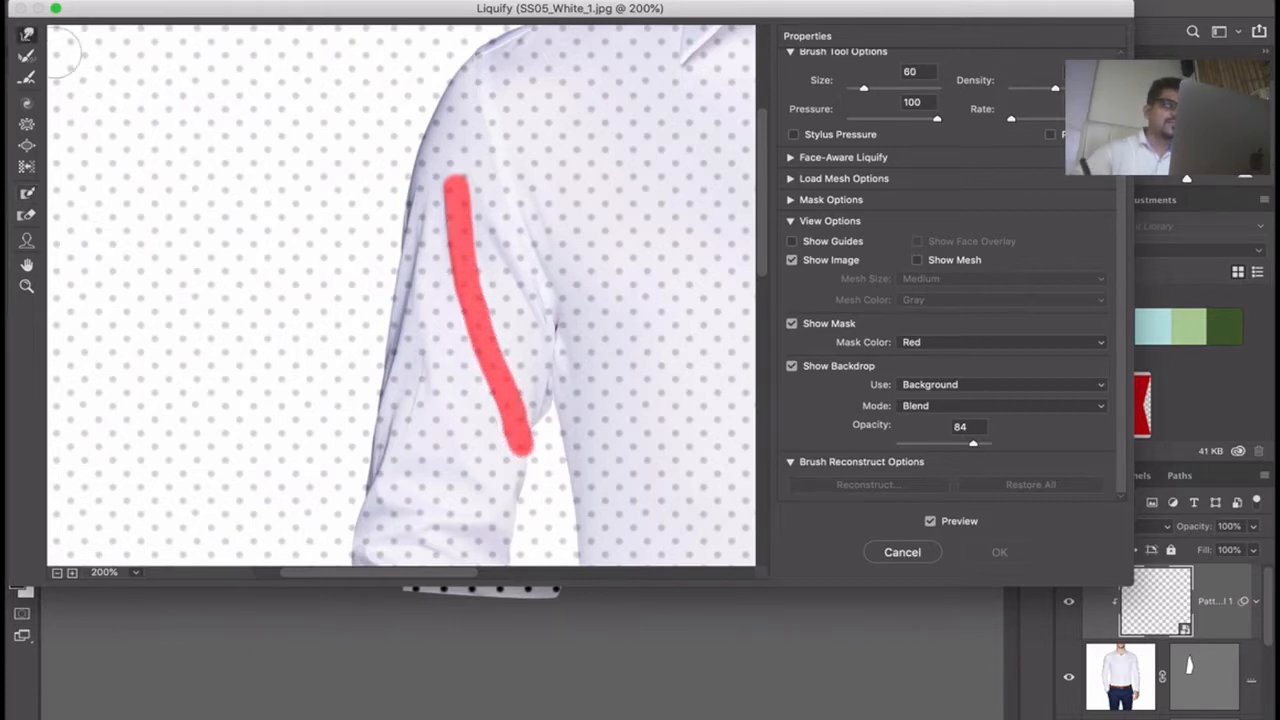
{"action": "left_click", "coordinate": [458, 291]}
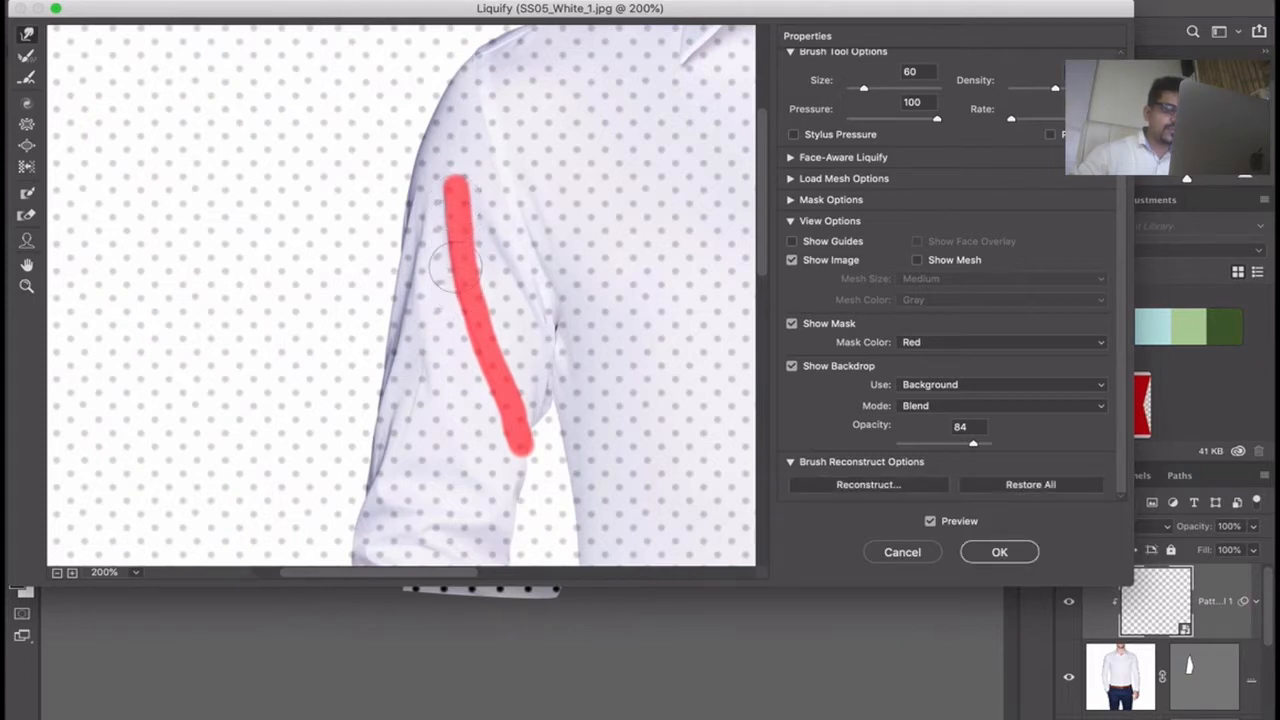
{"action": "key", "text": "alt"}
{"action": "key", "text": "super+z"}
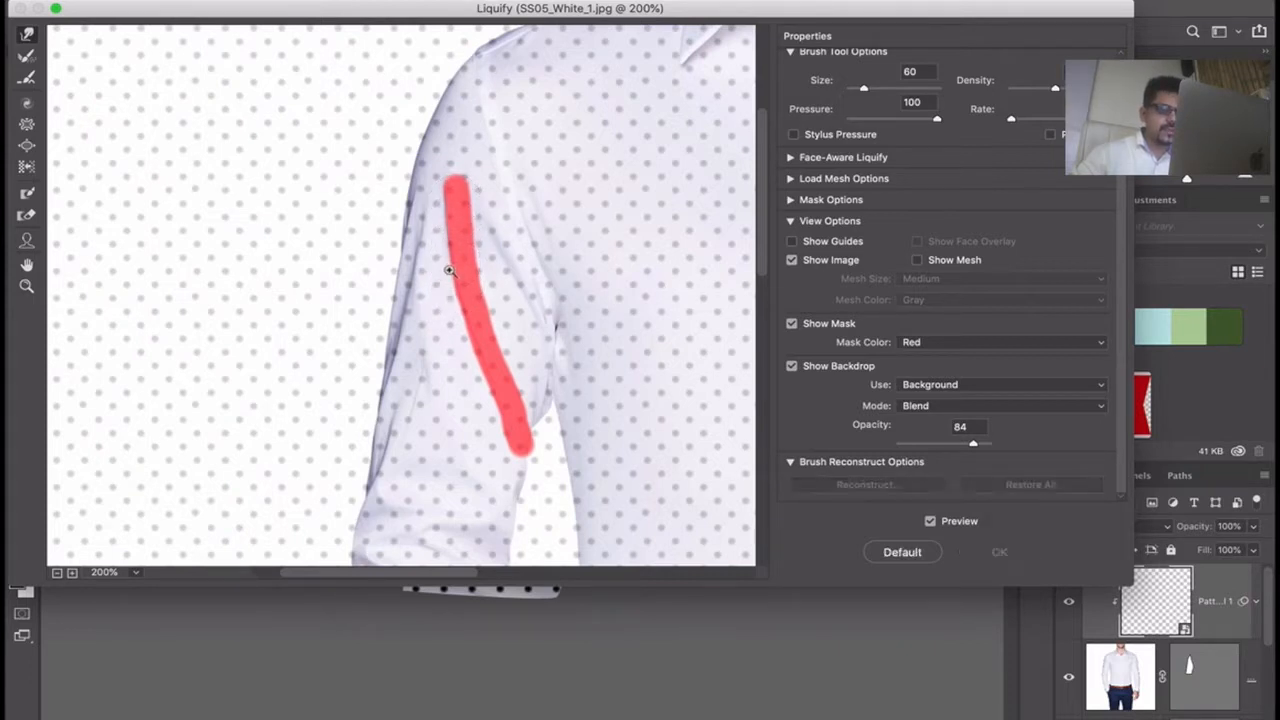
{"action": "key", "text": "bracketleft"}
{"action": "key", "text": "bracketleft"}
{"action": "key", "text": "bracketleft"}
{"action": "key", "text": "bracketleft"}
{"action": "key", "text": "bracketleft"}
{"action": "key", "text": "bracketleft"}
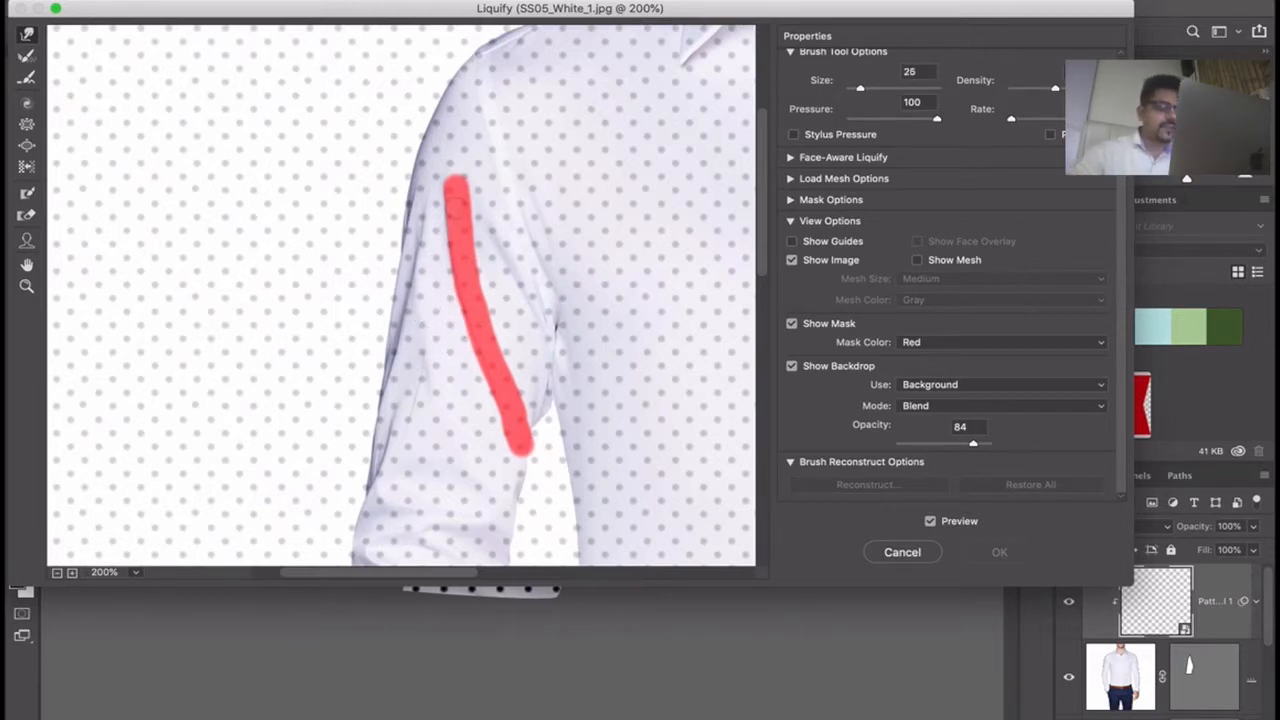
{"action": "left_click_drag", "start_coordinate": [440, 201], "coordinate": [455, 196]}
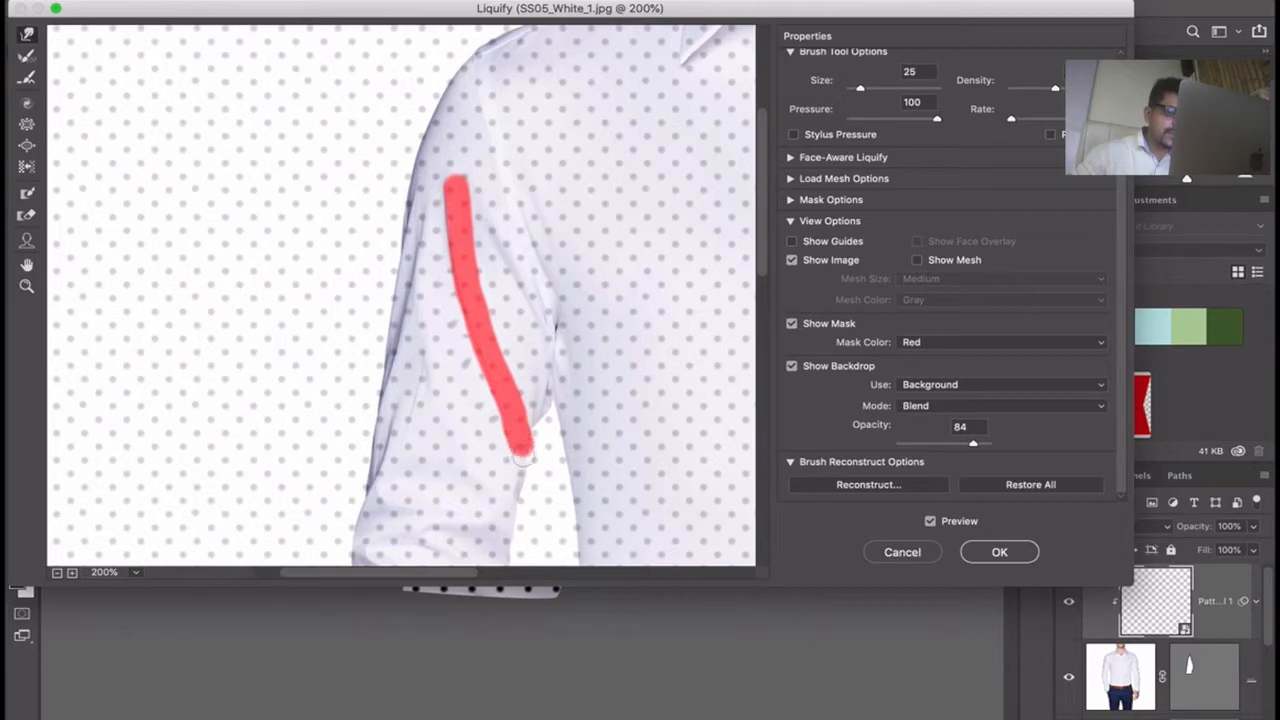
Step: Freeze-mask the shorter fold running down to the armpit and warp the dots beside it
{"action": "left_click", "coordinate": [27, 193]}
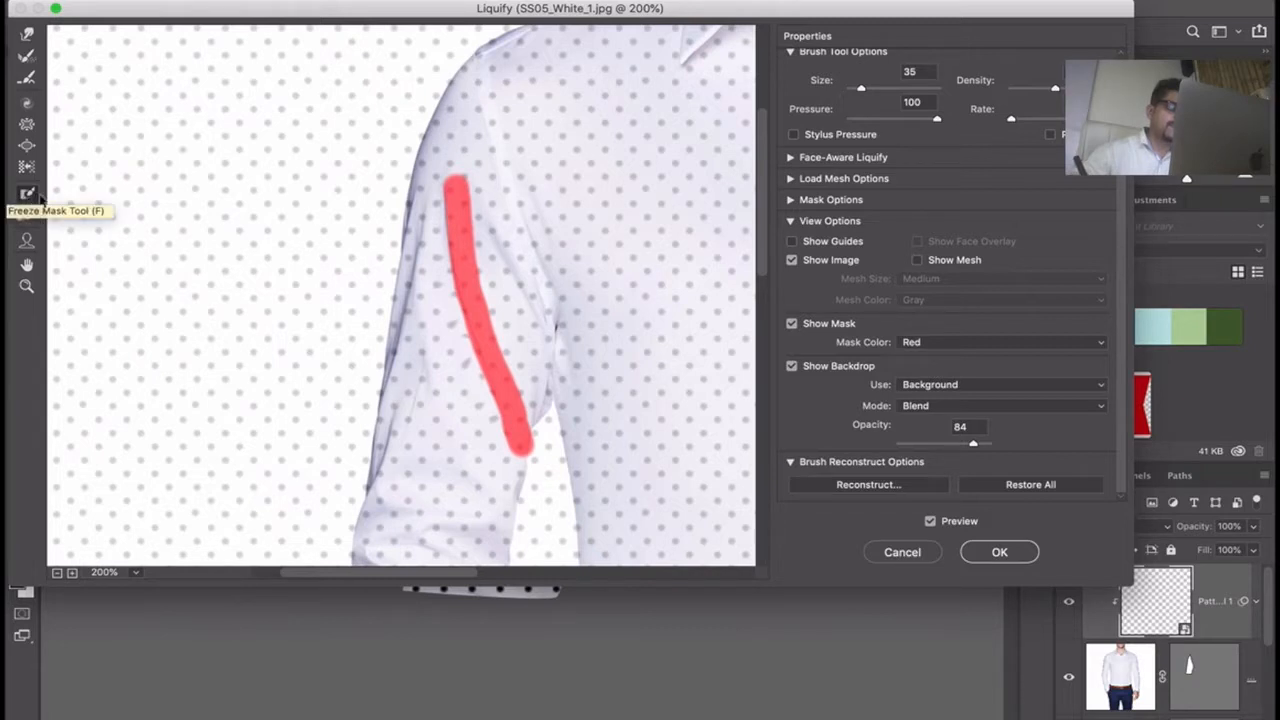
{"action": "left_click_drag", "start_coordinate": [490, 205], "coordinate": [549, 327]}
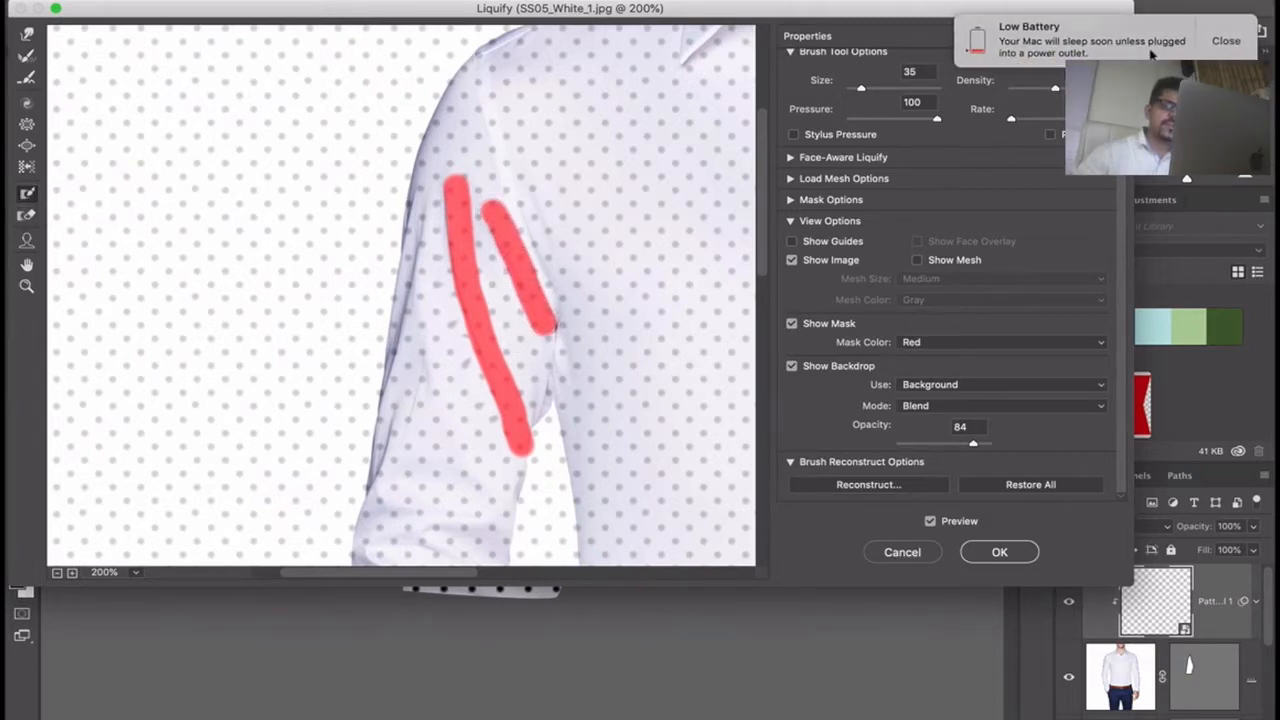
{"action": "left_click", "coordinate": [1225, 42]}
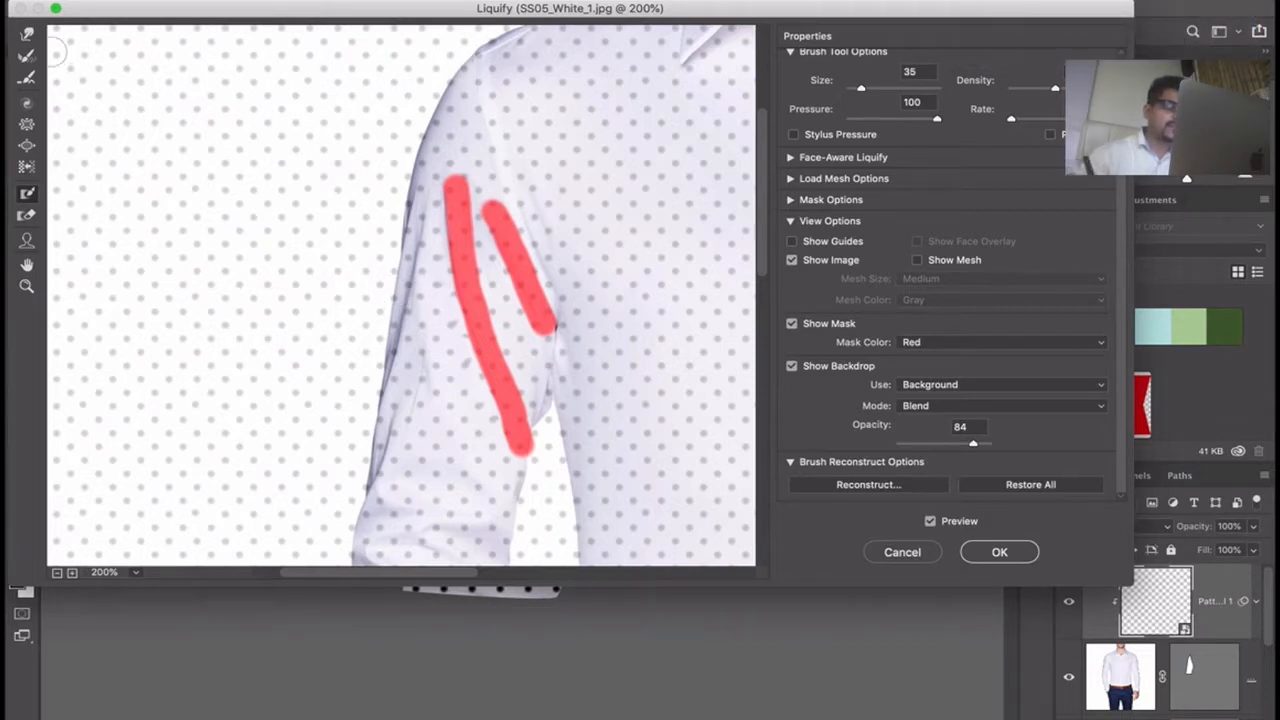
{"action": "left_click", "coordinate": [27, 33]}
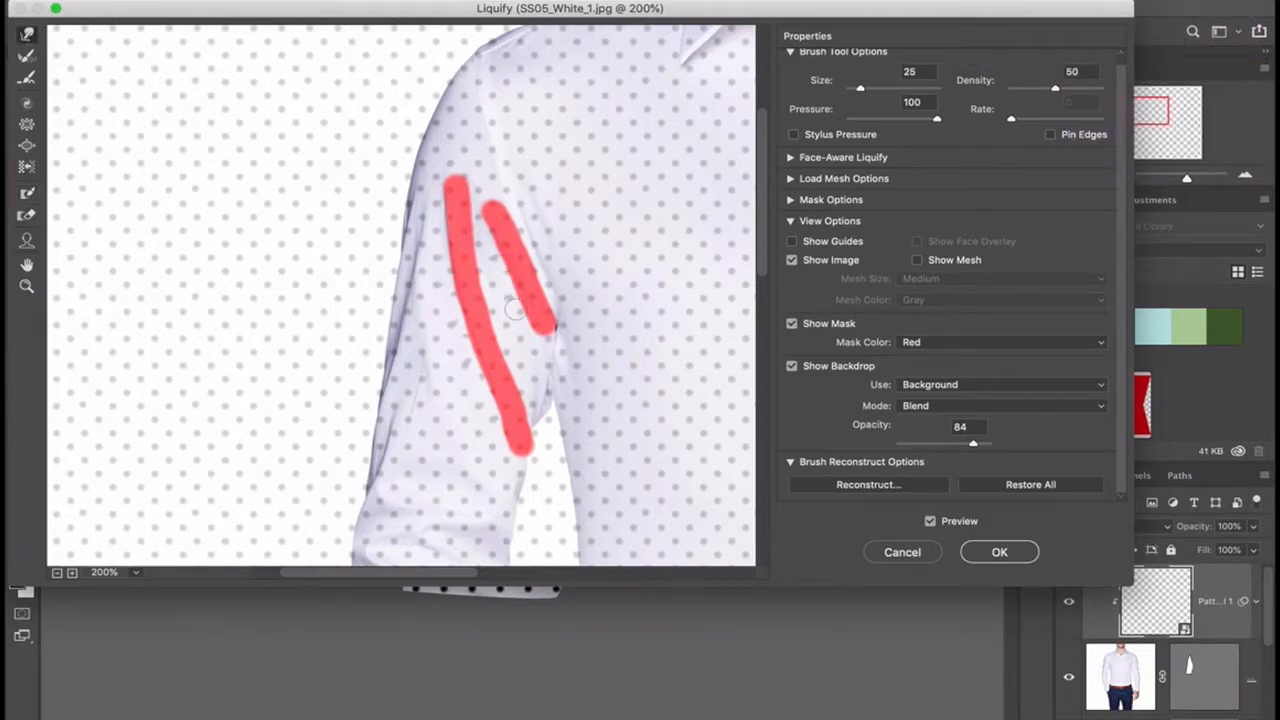
Step: Freeze-mask the fold along the upper sleeve's outer edge, using a much smaller brush for its lower end
{"action": "left_click", "coordinate": [27, 193]}
{"action": "mouse_move", "coordinate": [430, 200]}
{"action": "left_mouse_down"}
{"action": "mouse_move", "coordinate": [426, 232]}
{"action": "mouse_move", "coordinate": [373, 481]}
{"action": "left_mouse_up"}
{"action": "left_click", "coordinate": [28, 35]}
{"action": "left_click", "coordinate": [27, 194]}
{"action": "key", "text": "super+z"}
{"action": "key", "text": "bracketleft"}
{"action": "key", "text": "bracketleft"}
{"action": "key", "text": "bracketleft"}
{"action": "key", "text": "bracketleft"}
{"action": "key", "text": "bracketleft"}
{"action": "key", "text": "bracketleft"}
{"action": "left_click_drag", "start_coordinate": [397, 410], "coordinate": [369, 491]}
{"action": "left_click", "coordinate": [28, 35]}
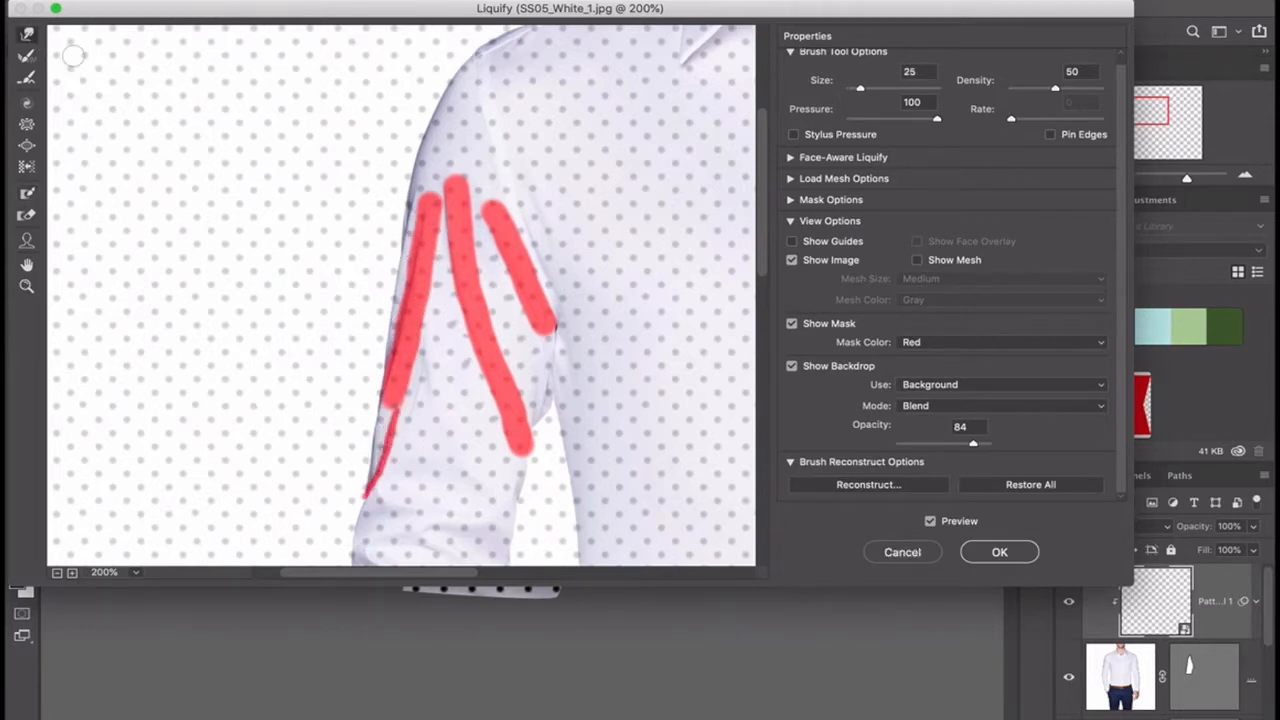
Step: Freeze-mask the short curved fold just inside the outer-edge fold and return to the Forward Warp tool
{"action": "left_click", "coordinate": [27, 194]}
{"action": "left_click_drag", "start_coordinate": [427, 330], "coordinate": [414, 425]}
{"action": "left_click", "coordinate": [28, 35]}
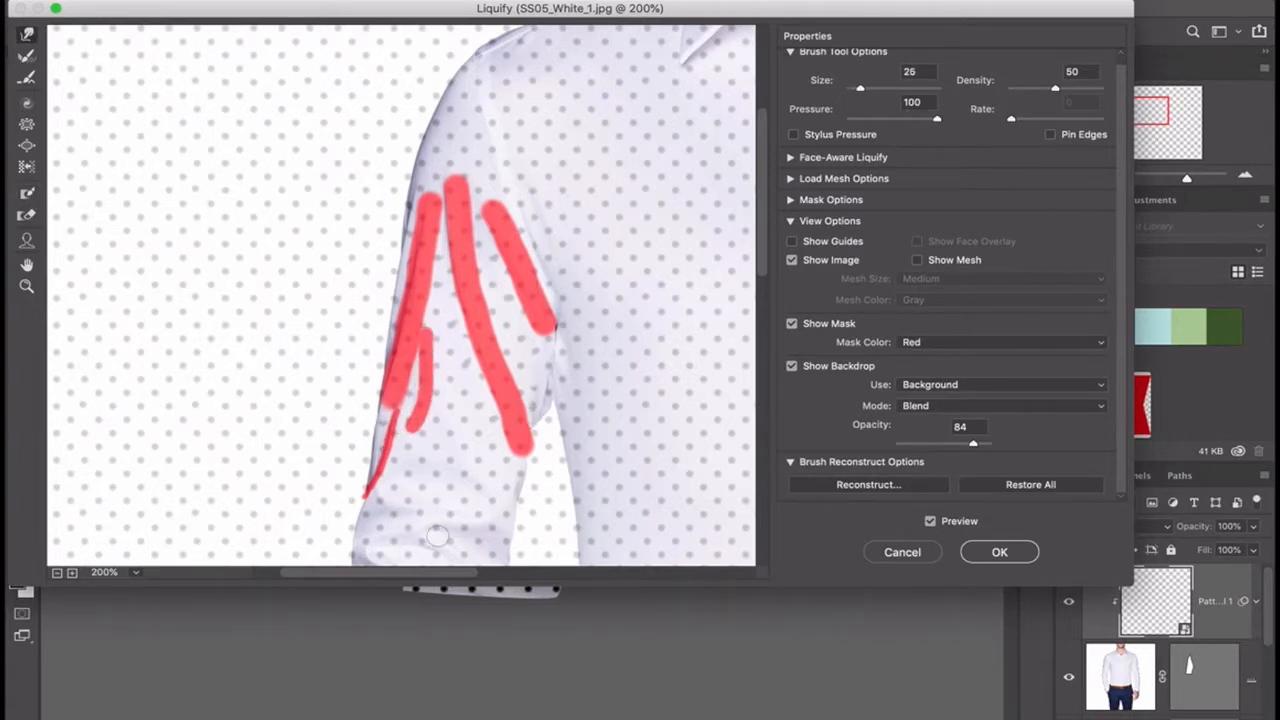
Step: Freeze-mask the creases around the sleeve's elbow
{"action": "left_click_drag", "start_coordinate": [437, 537], "coordinate": [500, 285]}
{"action": "left_click", "coordinate": [27, 194]}
{"action": "mouse_move", "coordinate": [440, 246]}
{"action": "left_mouse_down"}
{"action": "mouse_move", "coordinate": [554, 276]}
{"action": "mouse_move", "coordinate": [429, 298]}
{"action": "mouse_move", "coordinate": [450, 324]}
{"action": "mouse_move", "coordinate": [562, 333]}
{"action": "left_mouse_up"}
{"action": "left_click_drag", "start_coordinate": [566, 370], "coordinate": [445, 378]}
{"action": "left_click_drag", "start_coordinate": [450, 330], "coordinate": [429, 364]}
{"action": "left_click_drag", "start_coordinate": [440, 403], "coordinate": [523, 404]}
{"action": "mouse_move", "coordinate": [443, 412]}
{"action": "left_mouse_down"}
{"action": "mouse_move", "coordinate": [522, 400]}
{"action": "mouse_move", "coordinate": [503, 453]}
{"action": "mouse_move", "coordinate": [550, 459]}
{"action": "left_mouse_up"}
Step: Freeze-mask the creases on the forearm down to the cuff and return to the Forward Warp tool
{"action": "scroll", "coordinate": [573, 445], "scroll_direction": "down", "scroll_amount": 3}
{"action": "mouse_move", "coordinate": [476, 427]}
{"action": "left_mouse_down"}
{"action": "mouse_move", "coordinate": [496, 441]}
{"action": "mouse_move", "coordinate": [545, 418]}
{"action": "left_mouse_up"}
{"action": "left_click_drag", "start_coordinate": [496, 465], "coordinate": [503, 482]}
{"action": "key", "text": "w"}
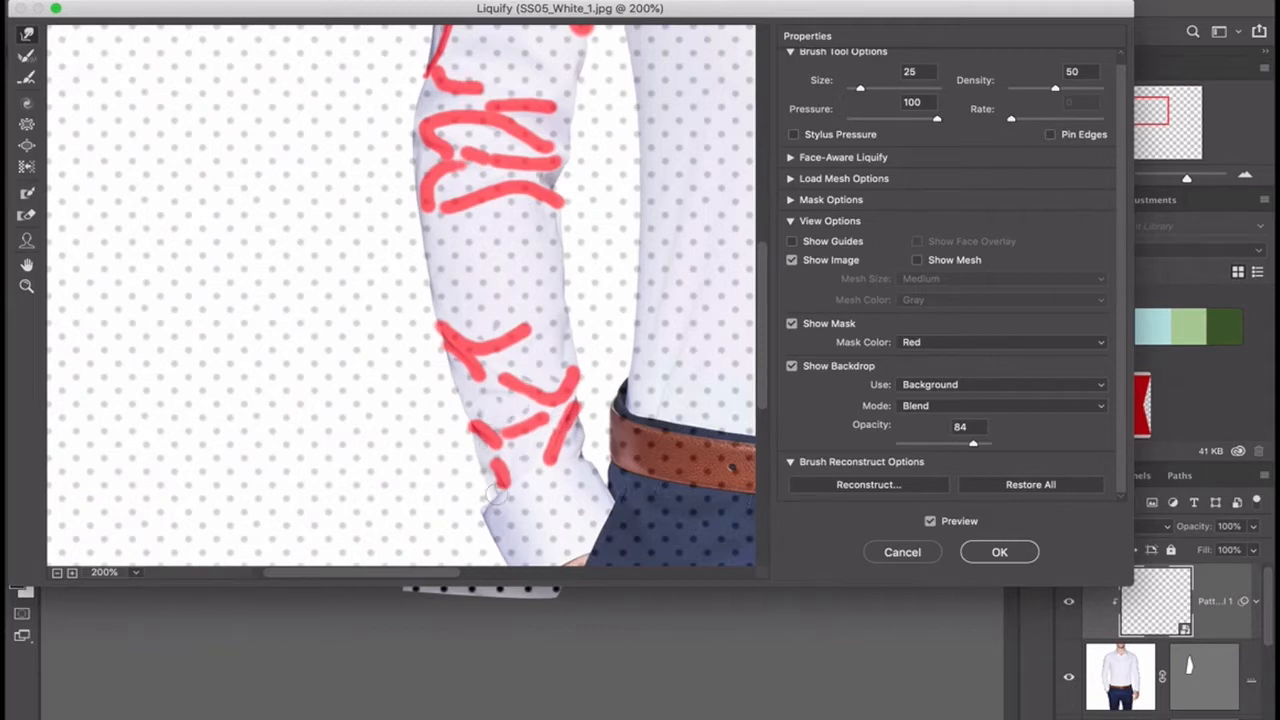
Step: Apply the Liquify distortion and view the dotted sleeve at 100%
{"action": "left_click", "coordinate": [1003, 555]}
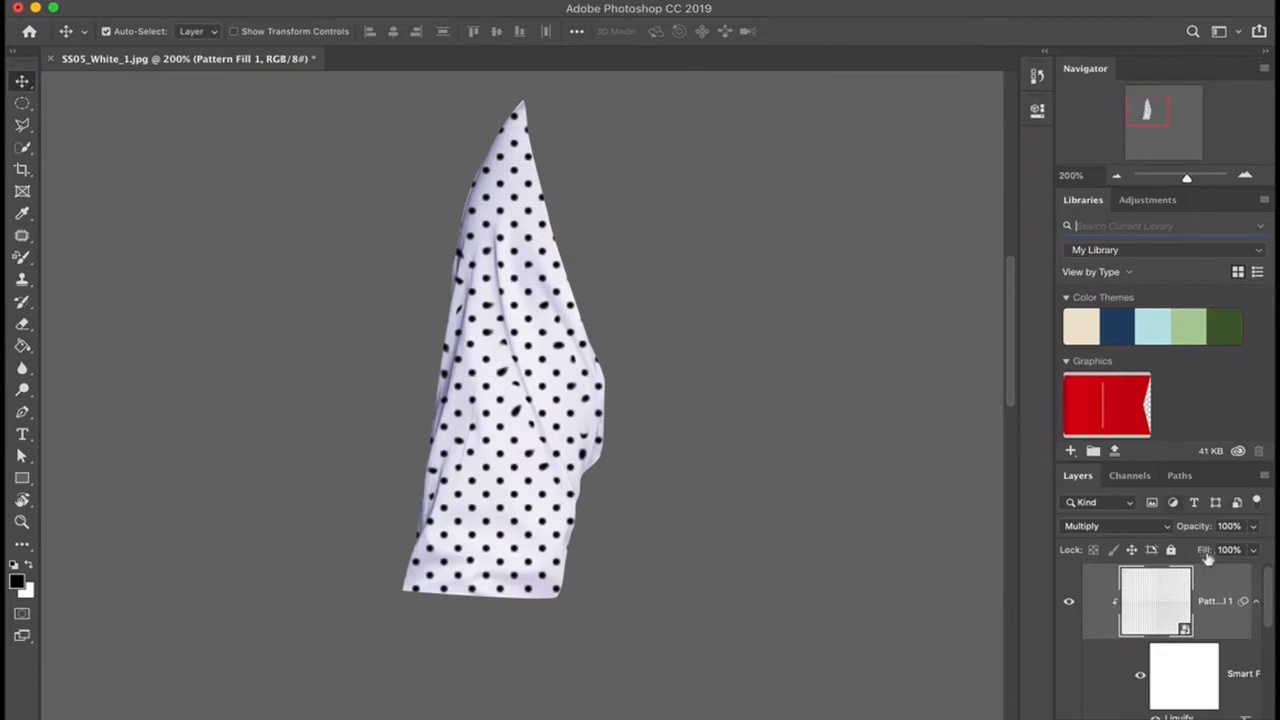
{"action": "key", "text": "super+minus"}
{"action": "key", "text": "super+minus"}
{"action": "key", "text": "super+minus"}
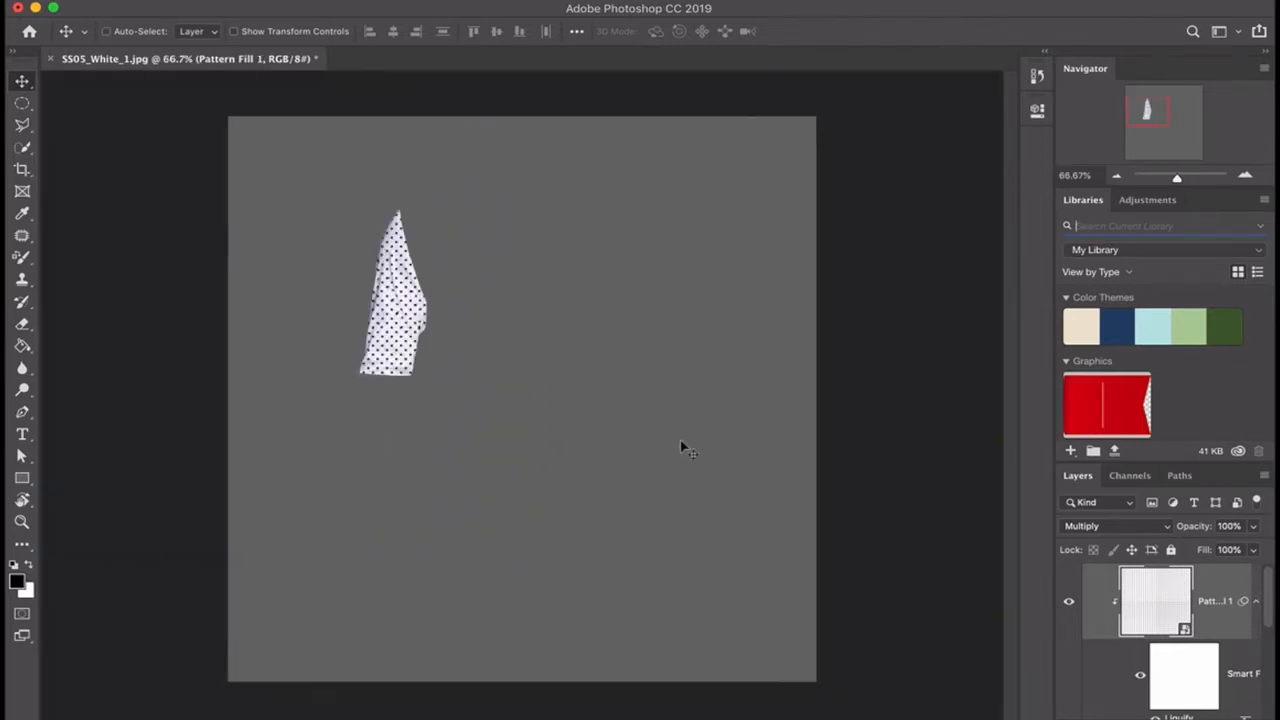
{"action": "key", "text": "super+minus"}
{"action": "key", "text": "super+plus"}
{"action": "key", "text": "super+plus"}
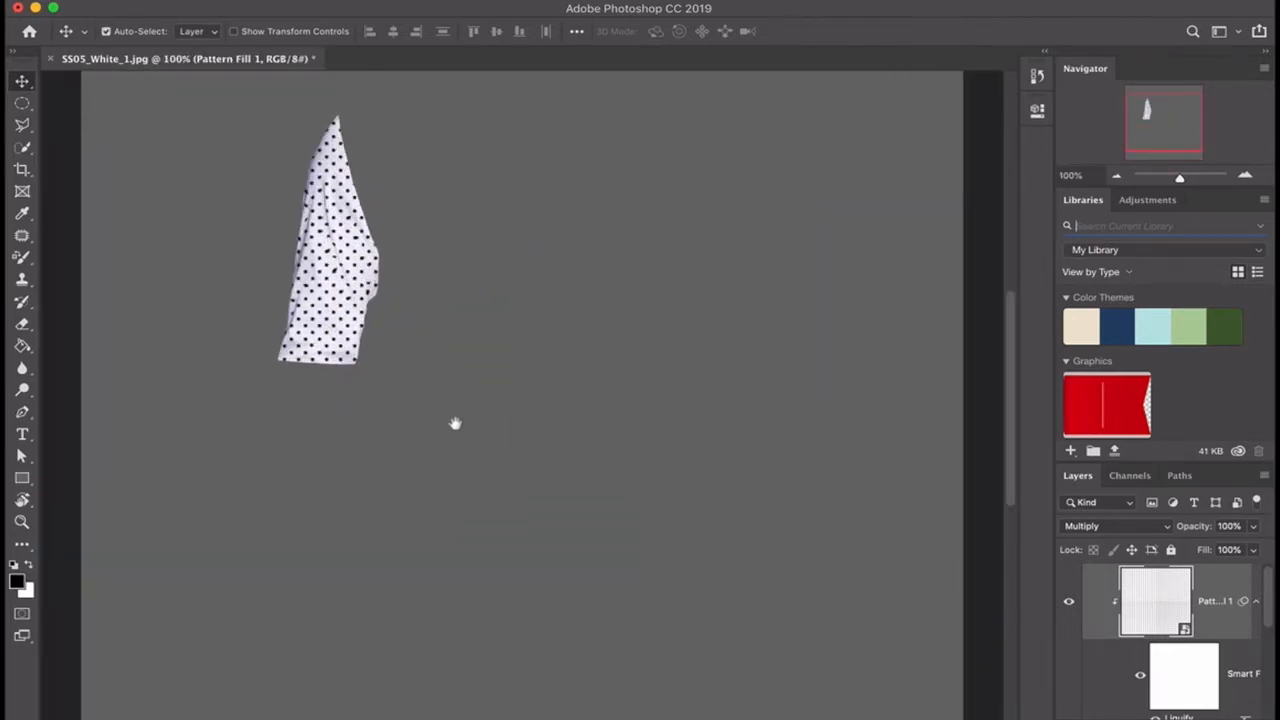
{"action": "left_click_drag", "start_coordinate": [454, 423], "coordinate": [537, 466]}
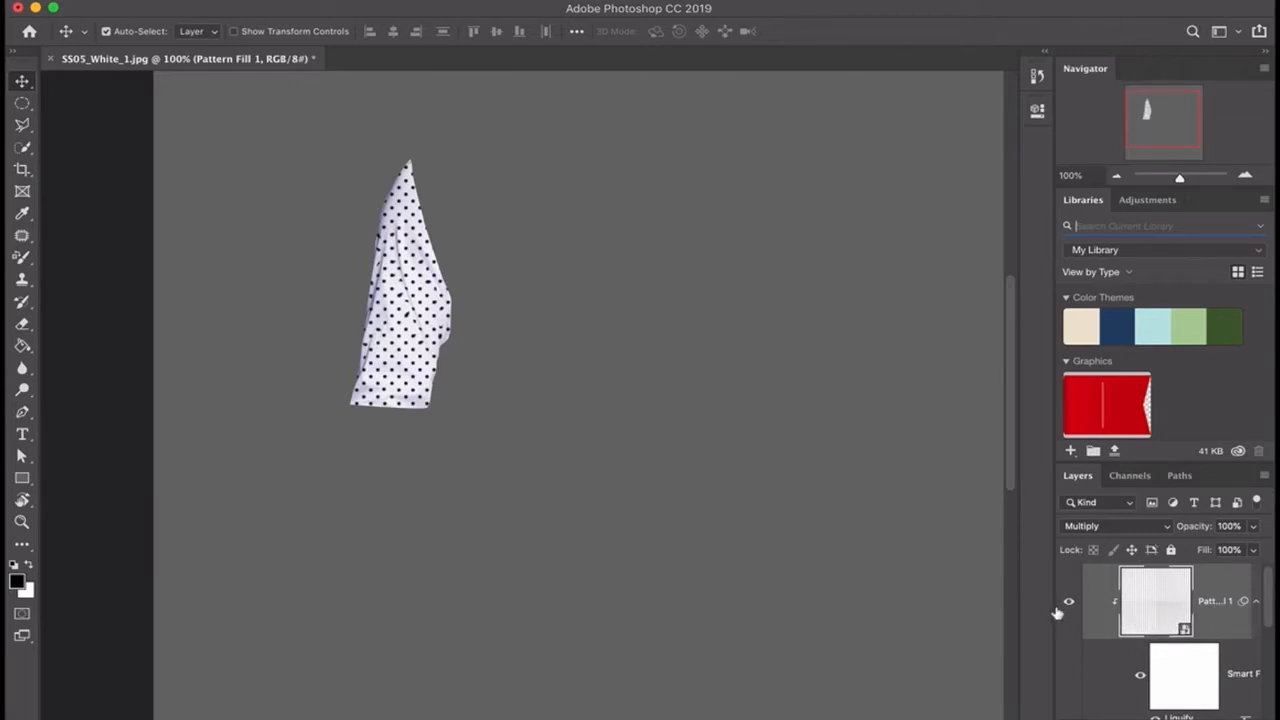
Step: Open the sleeve pattern's smart object and change its pattern fill from dots to the blue rippled pattern
{"action": "double_click", "coordinate": [1162, 622]}
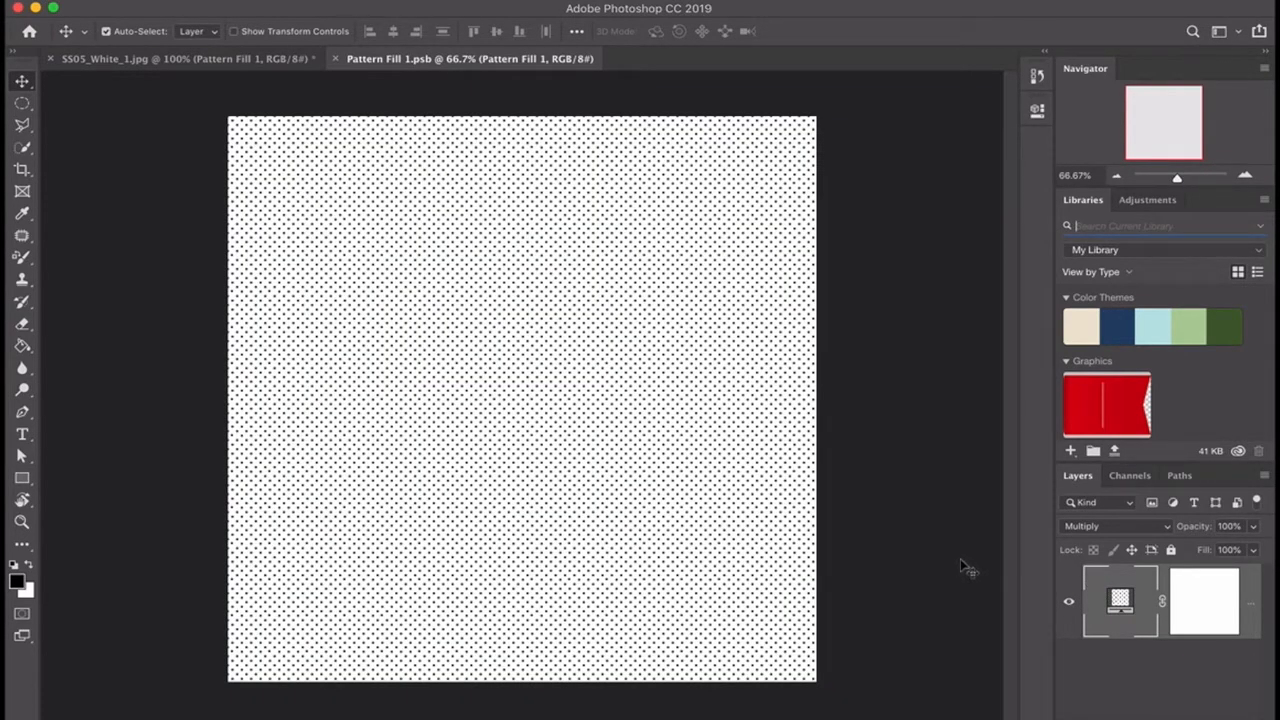
{"action": "double_click", "coordinate": [1120, 600]}
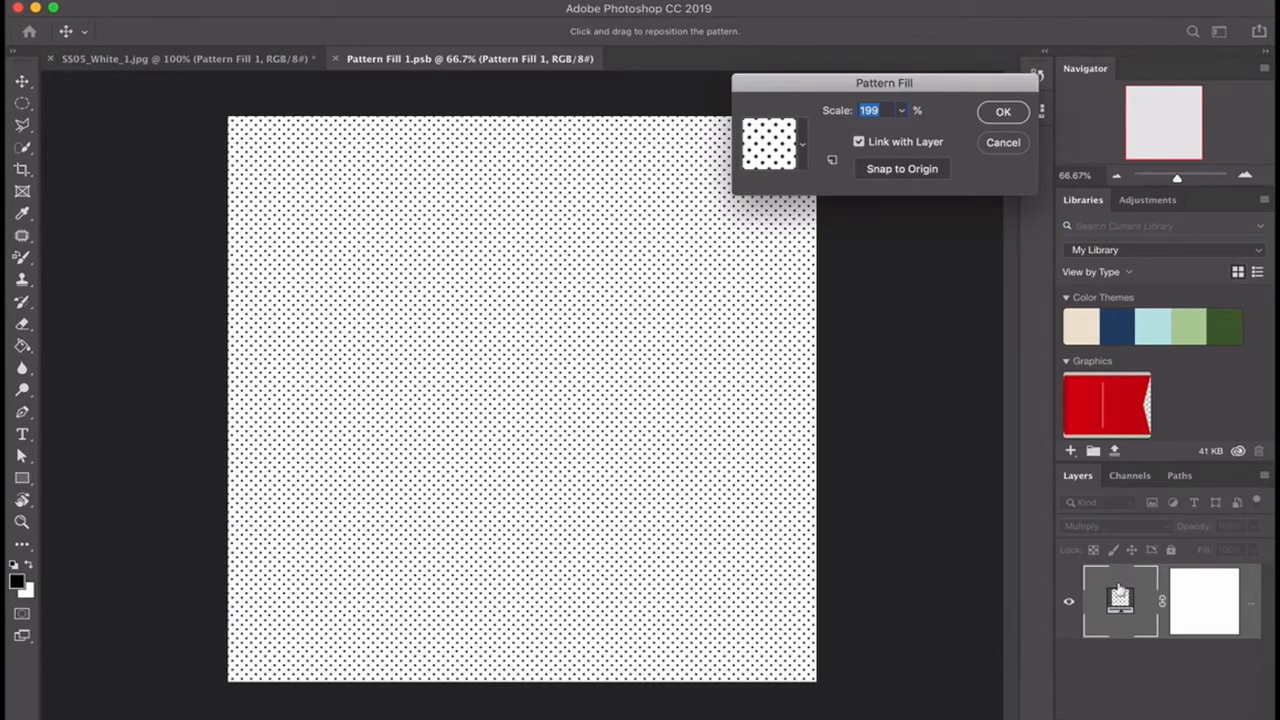
{"action": "left_click", "coordinate": [805, 148]}
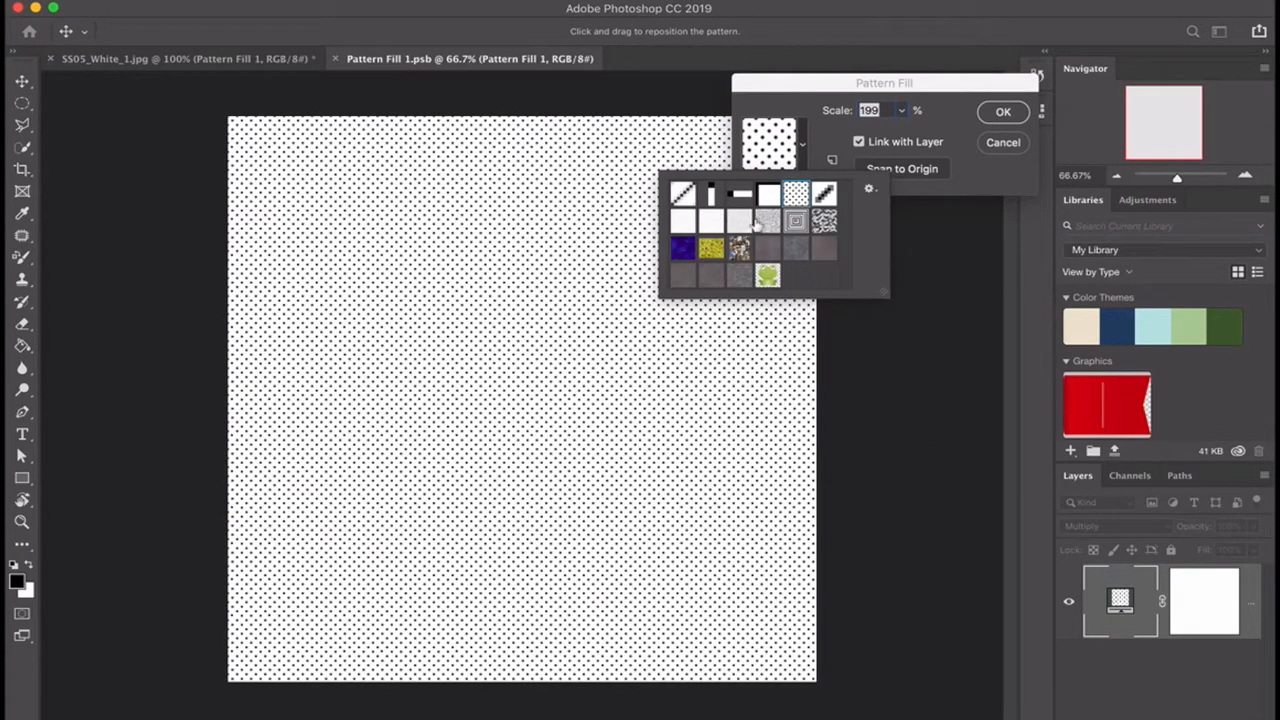
{"action": "left_click", "coordinate": [683, 246]}
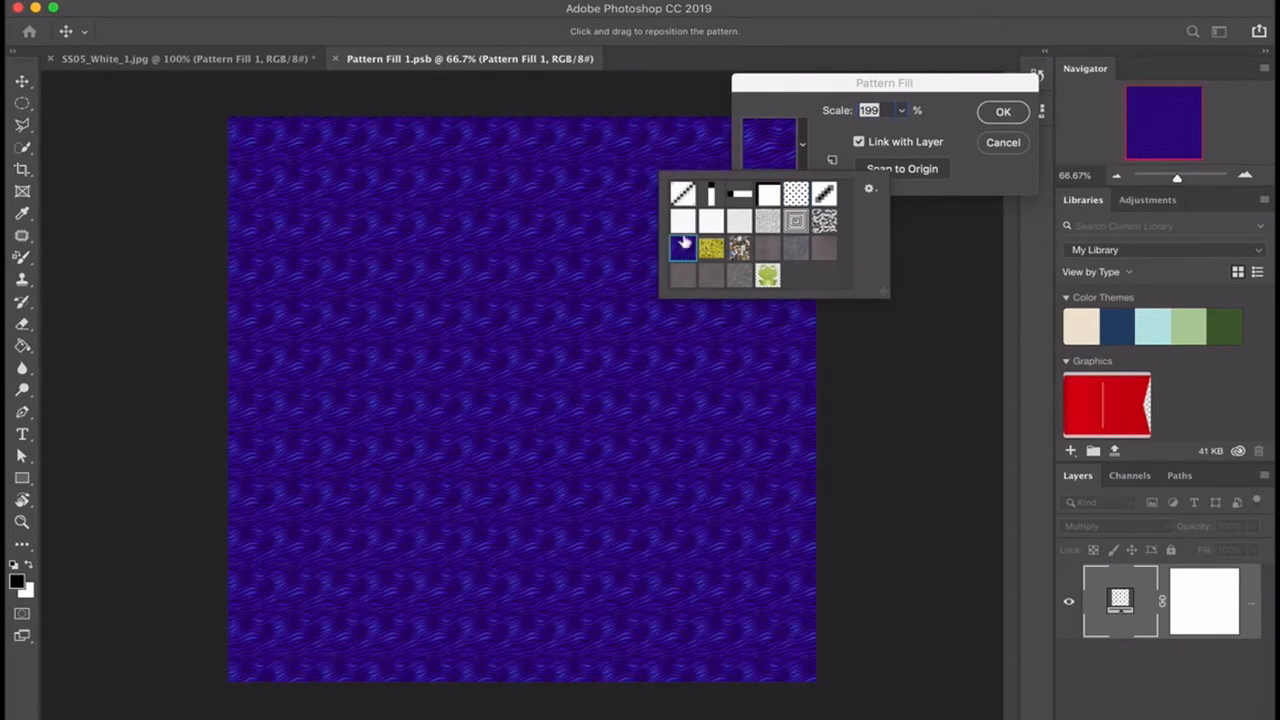
Step: Set the pattern fill's scale to 122% and save the smart object back to the shirt document
{"action": "left_click", "coordinate": [871, 123]}
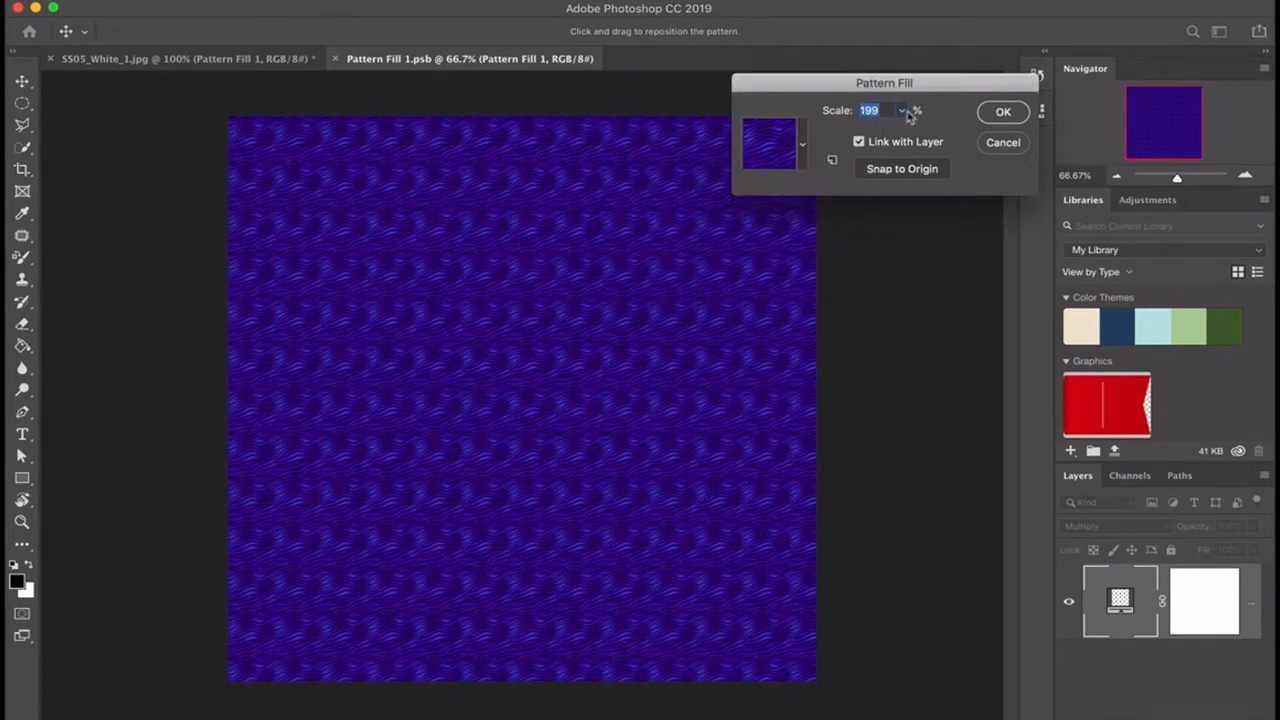
{"action": "left_click", "coordinate": [902, 111]}
{"action": "left_click_drag", "start_coordinate": [900, 132], "coordinate": [896, 132]}
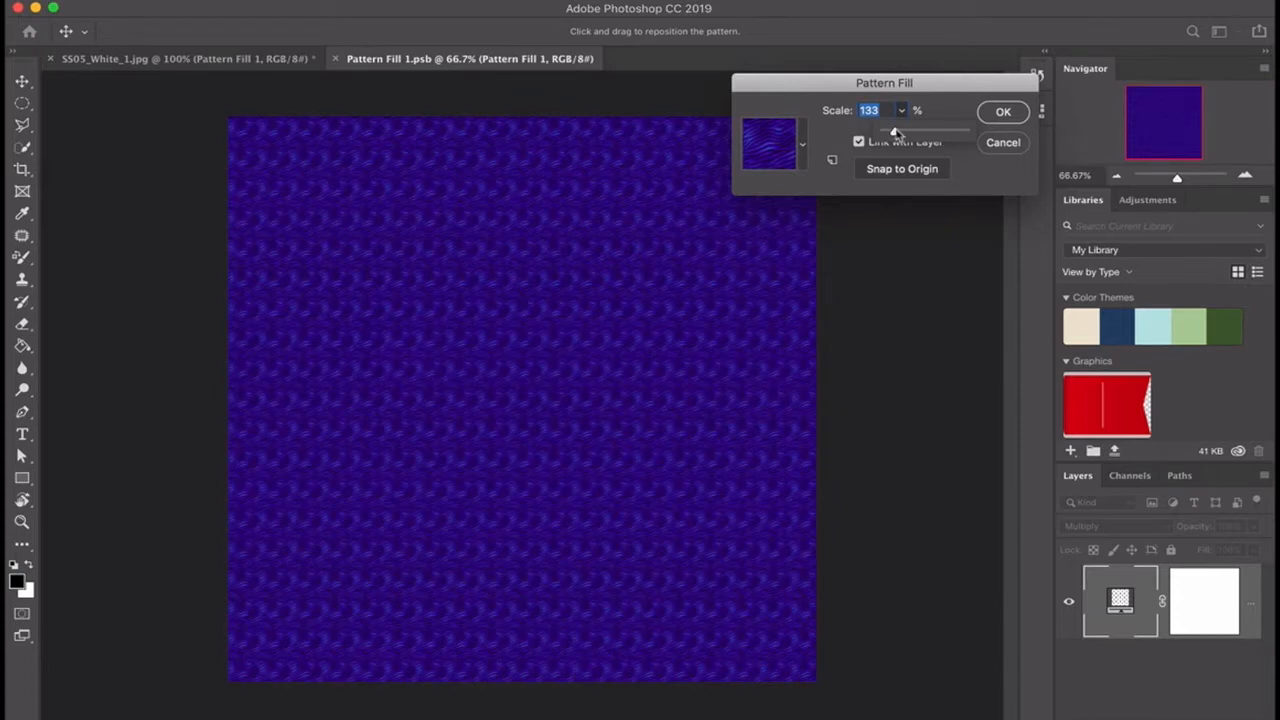
{"action": "left_click_drag", "start_coordinate": [896, 132], "coordinate": [898, 133]}
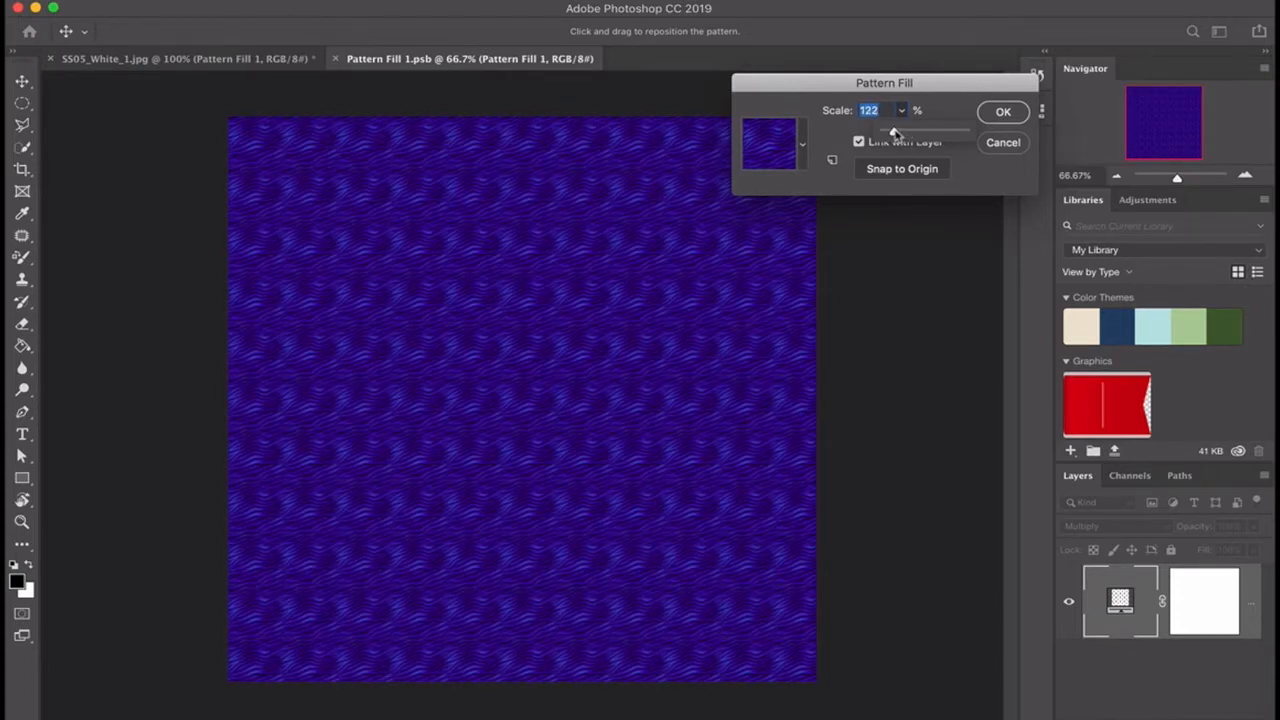
{"action": "left_click", "coordinate": [1003, 112]}
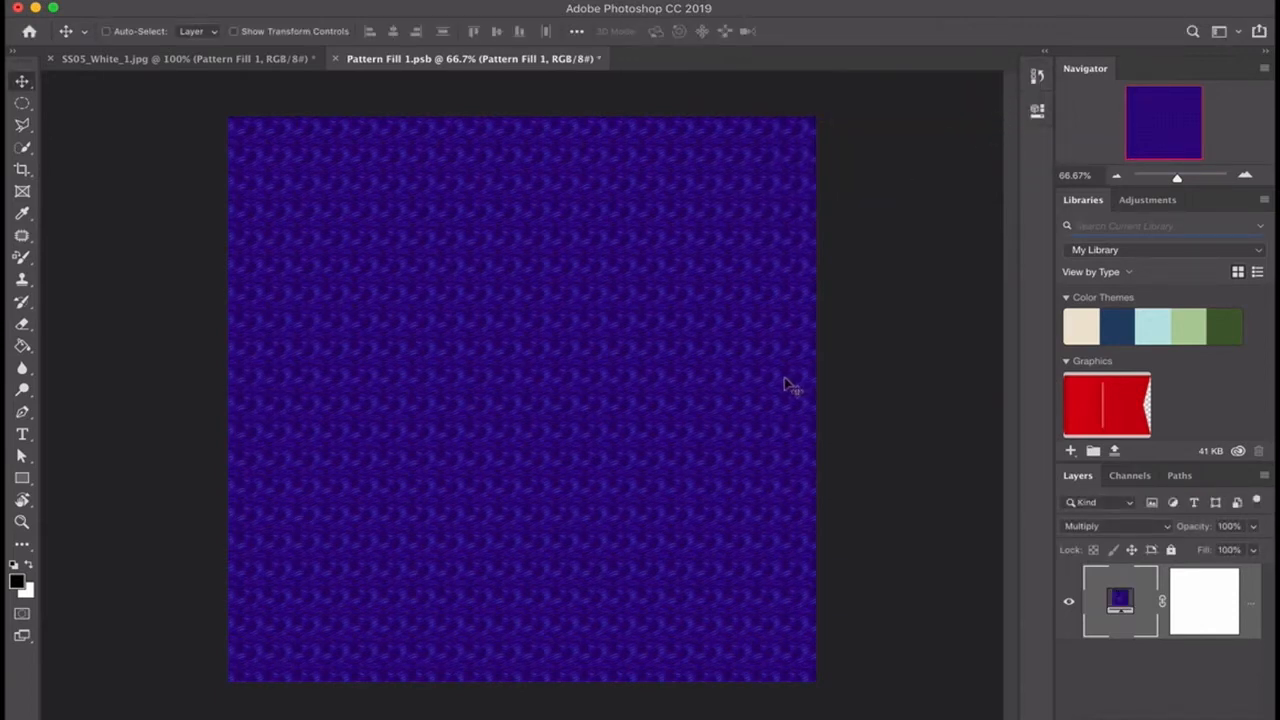
{"action": "key", "text": "super+s"}
{"action": "left_click", "coordinate": [252, 58]}
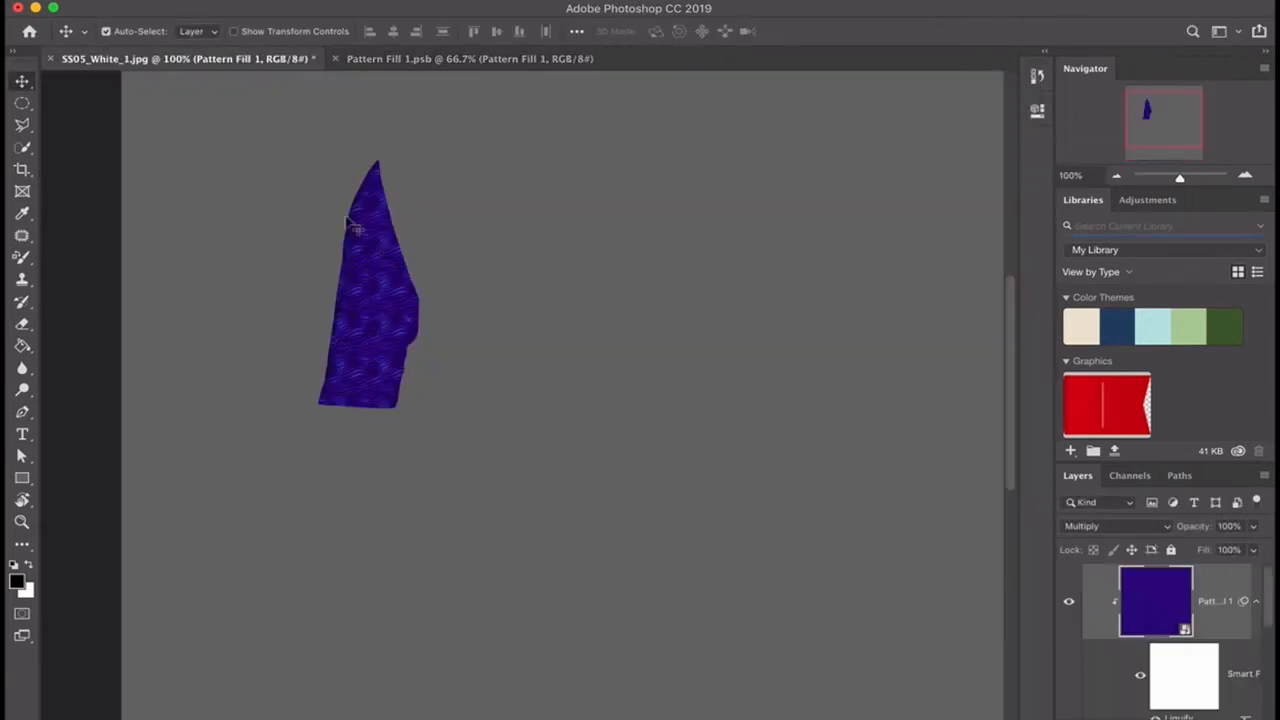
Step: Lower the opacity of the sleeve's pattern layer to 84%
{"action": "key", "text": "super+equal"}
{"action": "key", "text": "super+equal"}
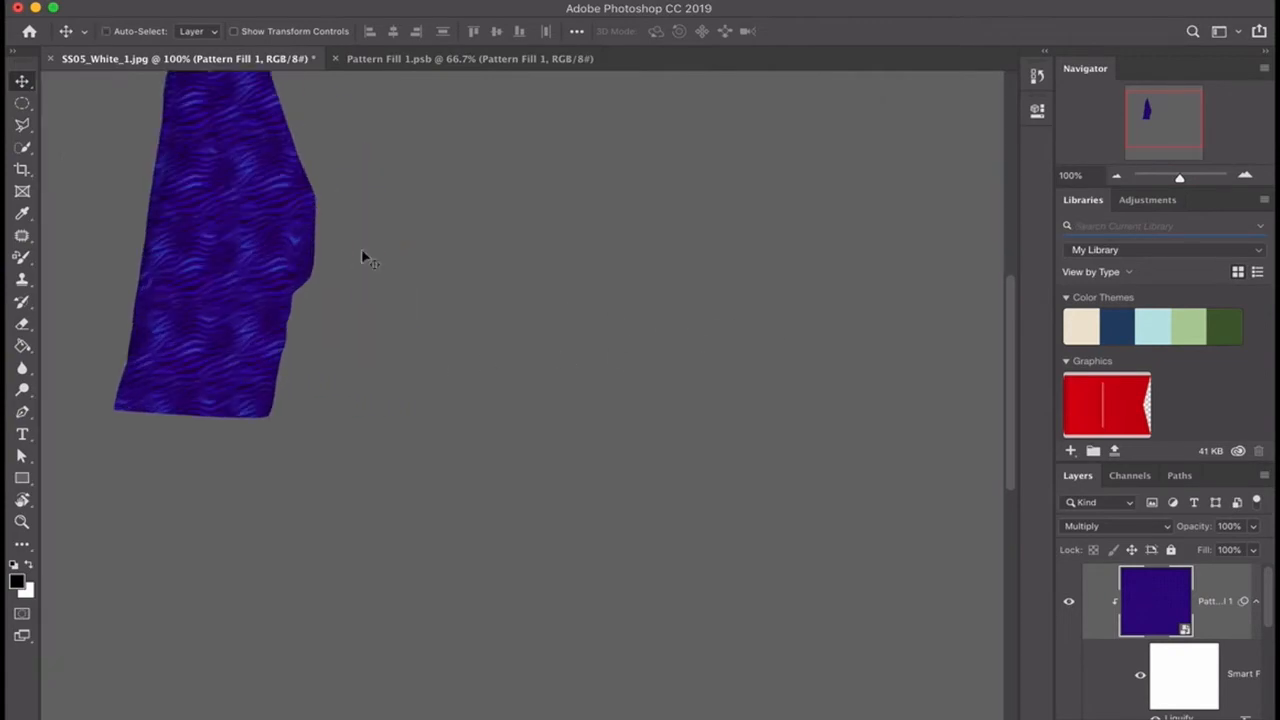
{"action": "left_click_drag", "start_coordinate": [520, 474], "coordinate": [666, 540]}
{"action": "left_click_drag", "start_coordinate": [1193, 533], "coordinate": [1180, 535]}
Step: Try the Linear Light blend mode on the sleeve's pattern layer and check it at 100%
{"action": "left_click", "coordinate": [1120, 530]}
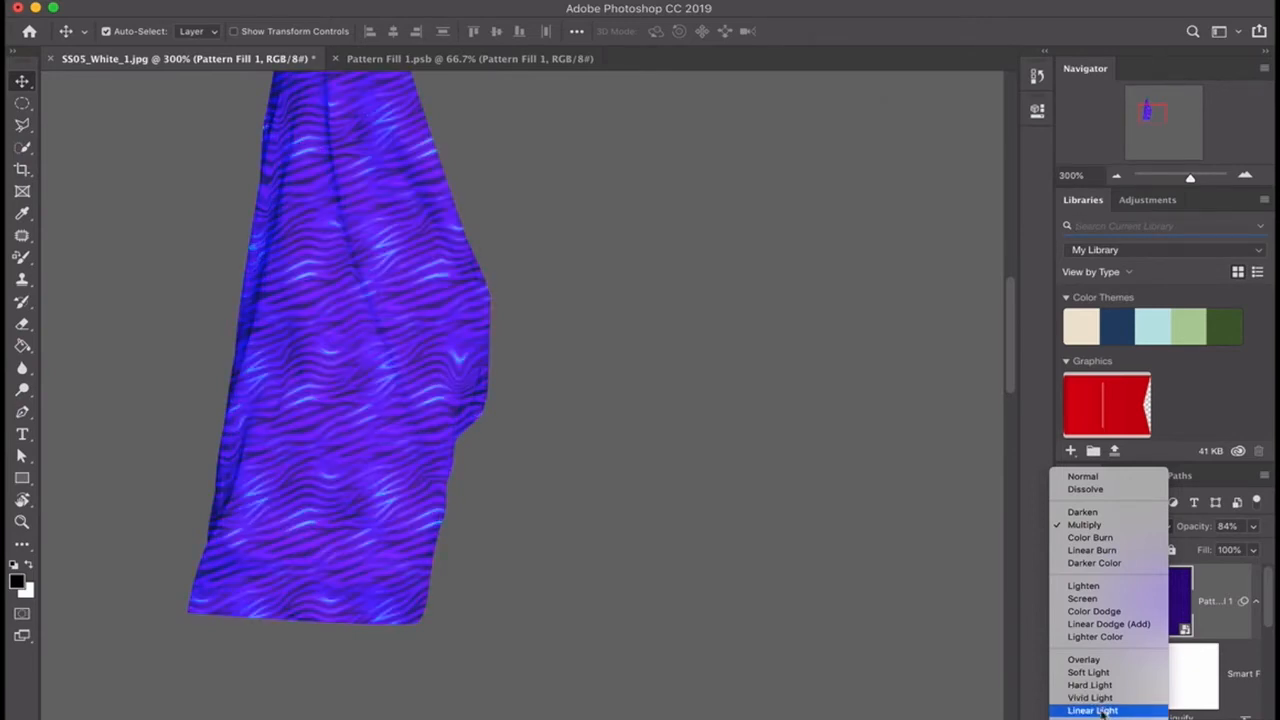
{"action": "left_click", "coordinate": [1098, 711]}
{"action": "key", "text": "super+minus"}
{"action": "key", "text": "super+minus"}
{"action": "key", "text": "super+minus"}
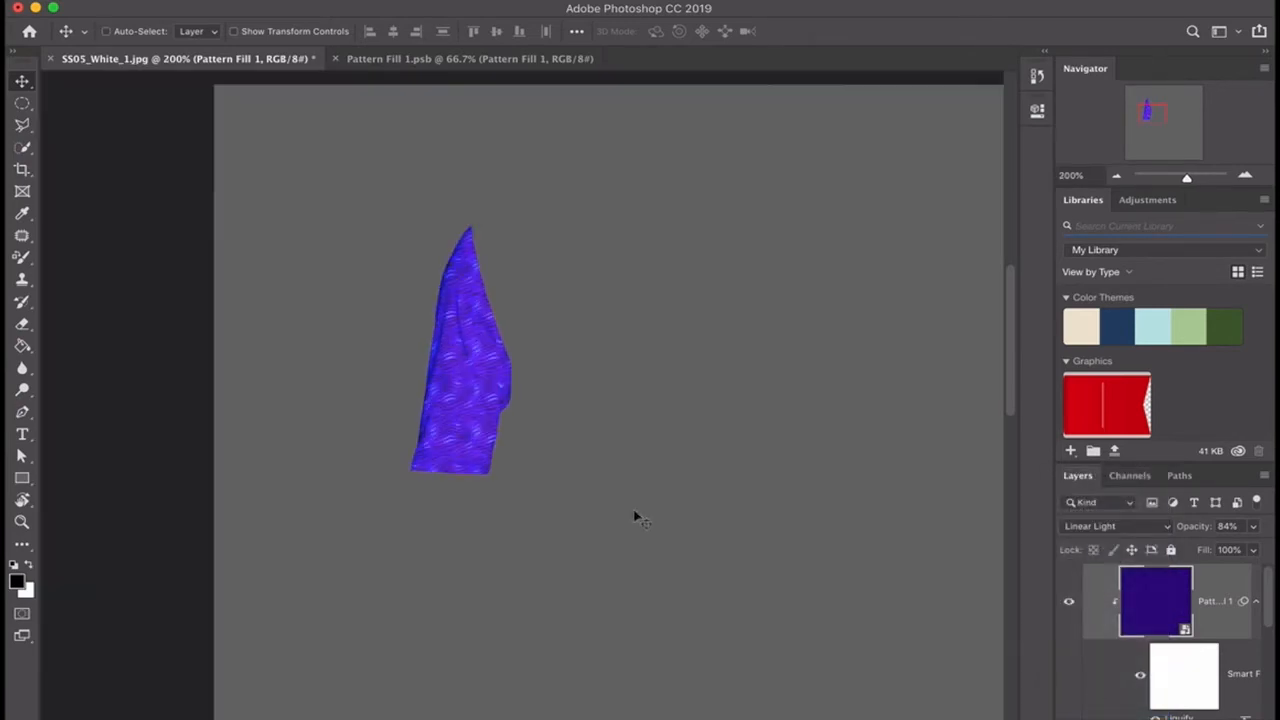
{"action": "key", "text": "super+plus"}
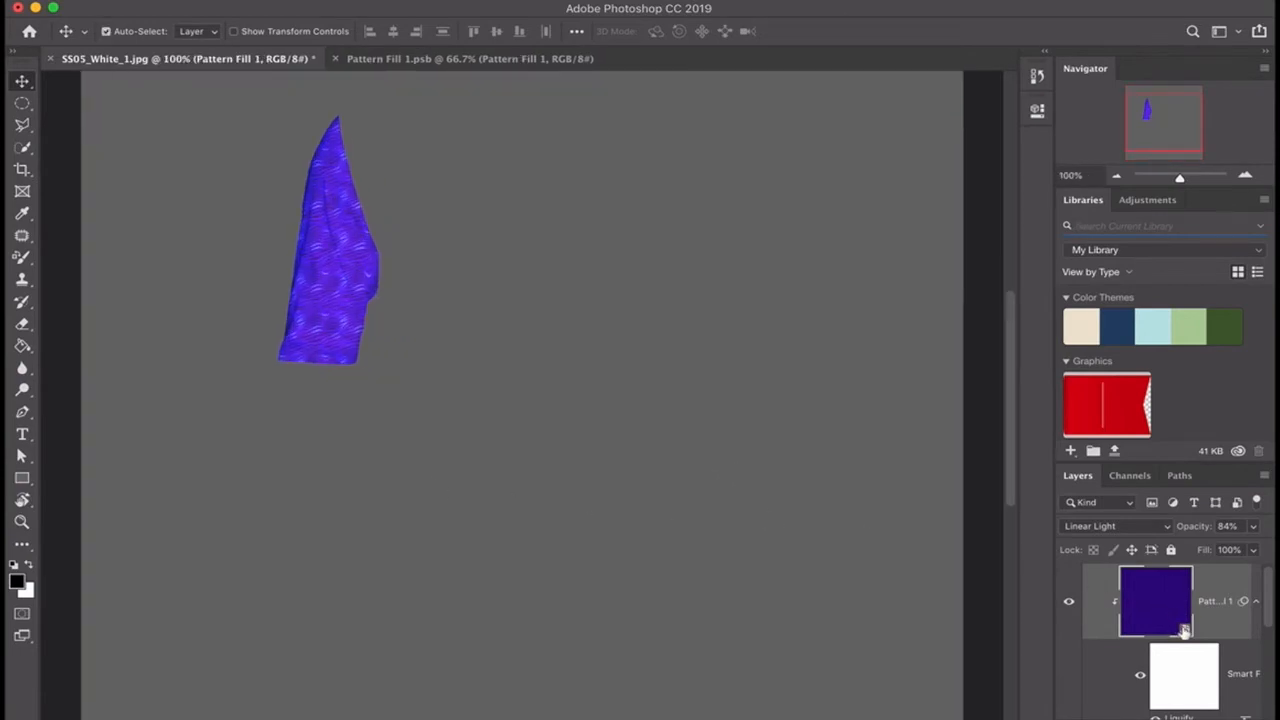
Step: Swap the smart object's pattern fill for the yellow flower pattern and save it back to the shirt document
{"action": "double_click", "coordinate": [1184, 630]}
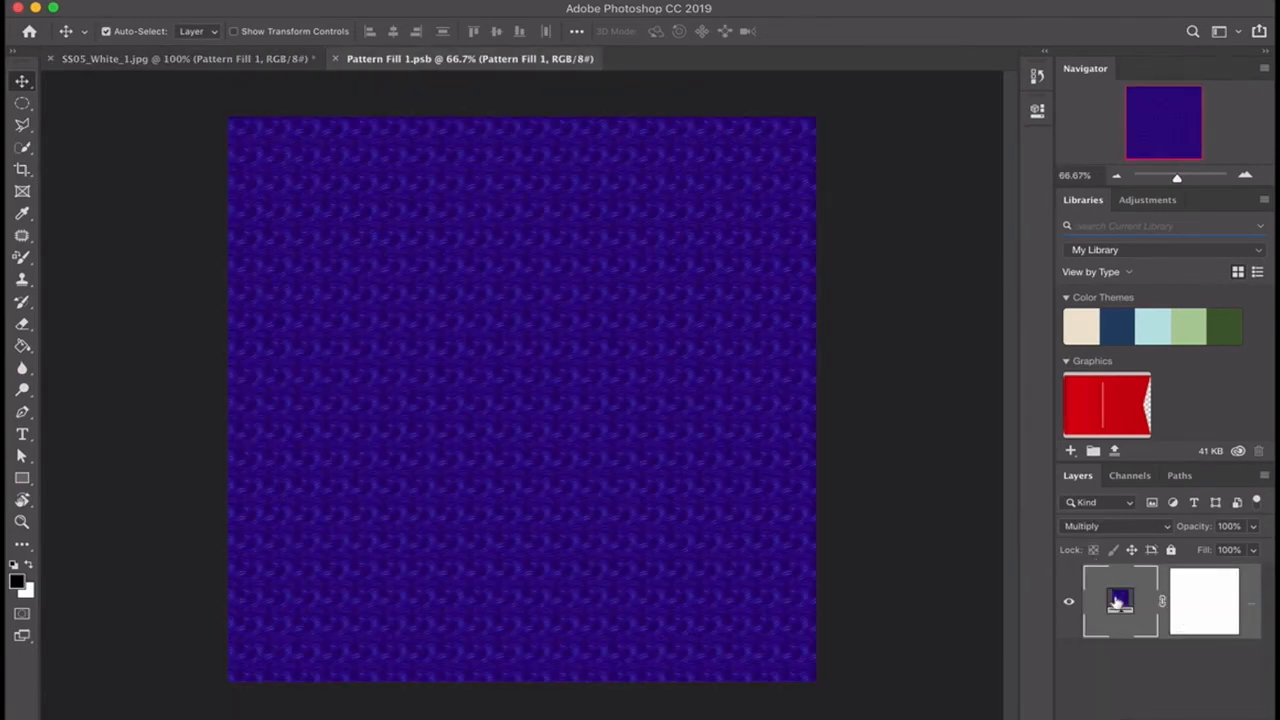
{"action": "double_click", "coordinate": [1119, 600]}
{"action": "left_click", "coordinate": [800, 142]}
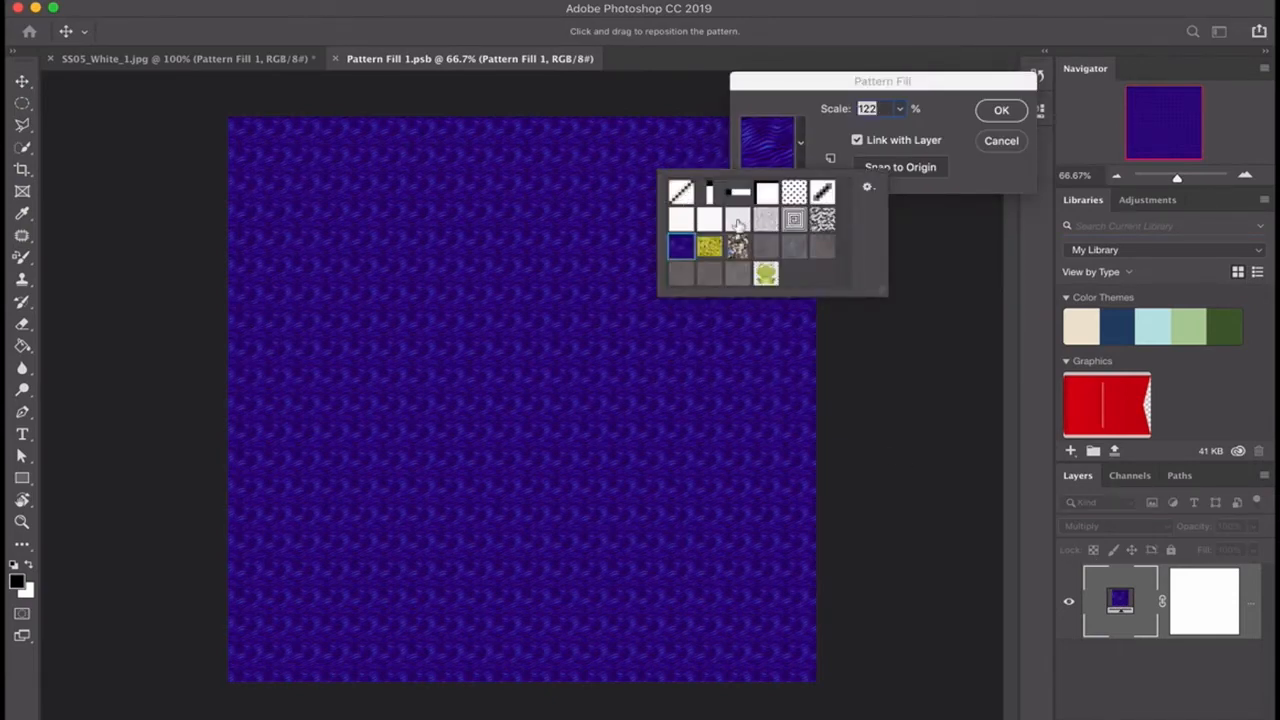
{"action": "left_click", "coordinate": [737, 222]}
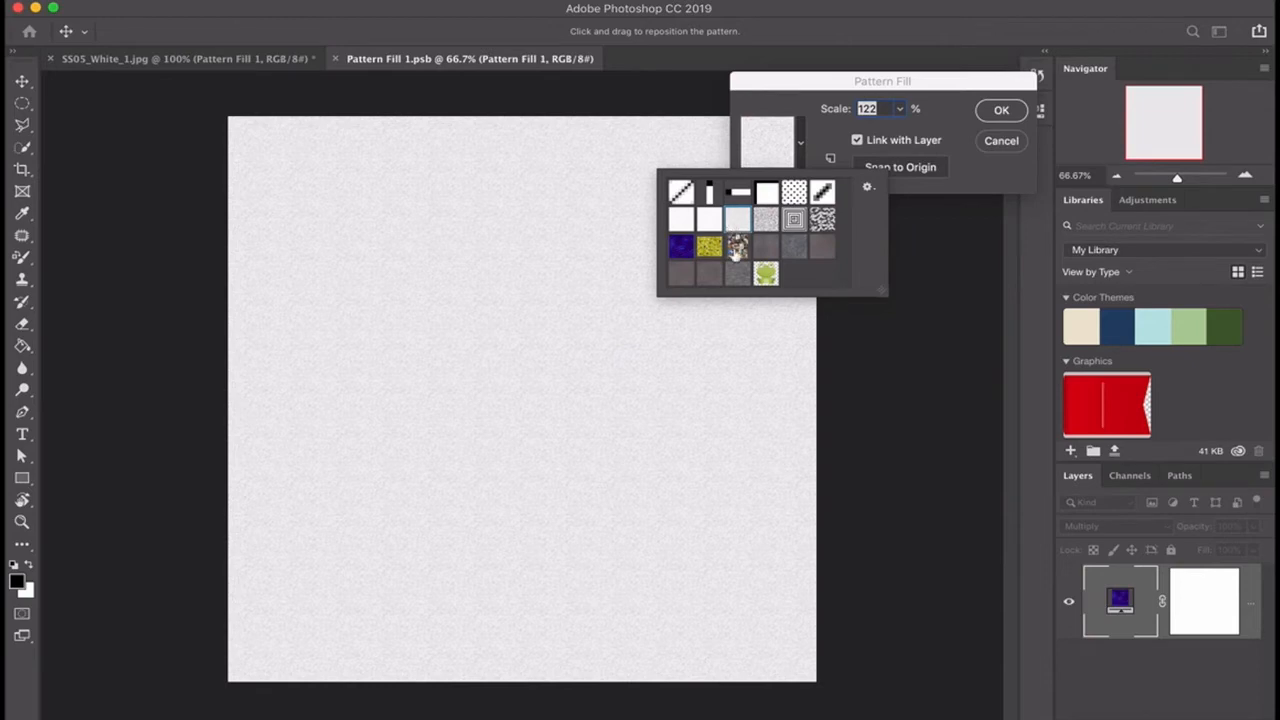
{"action": "left_click", "coordinate": [710, 247]}
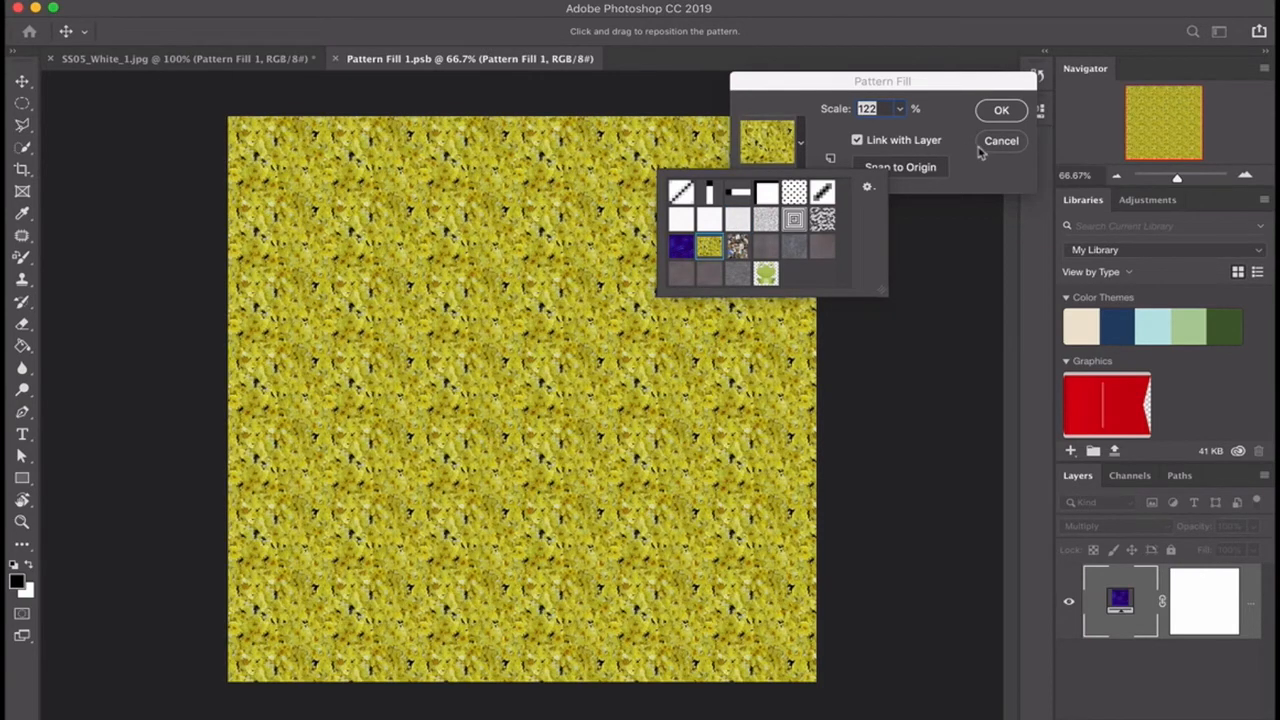
{"action": "left_click", "coordinate": [955, 127]}
{"action": "left_click", "coordinate": [997, 111]}
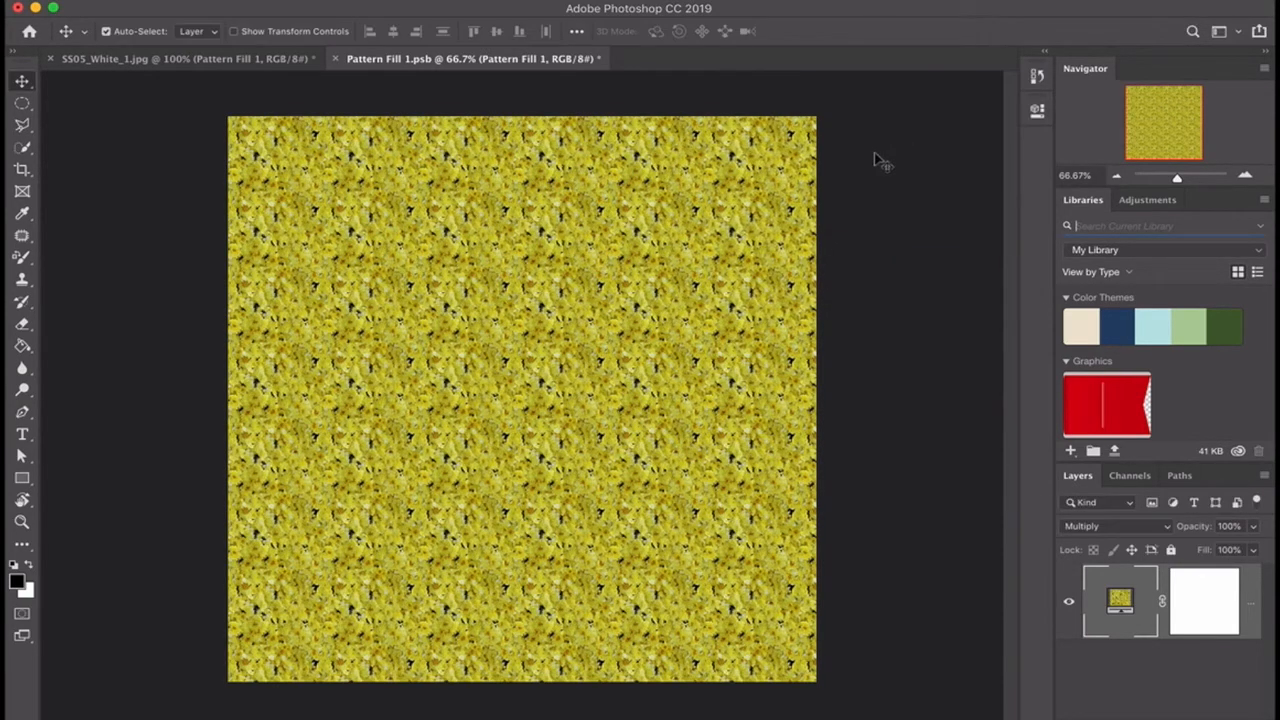
{"action": "key", "text": "super+s"}
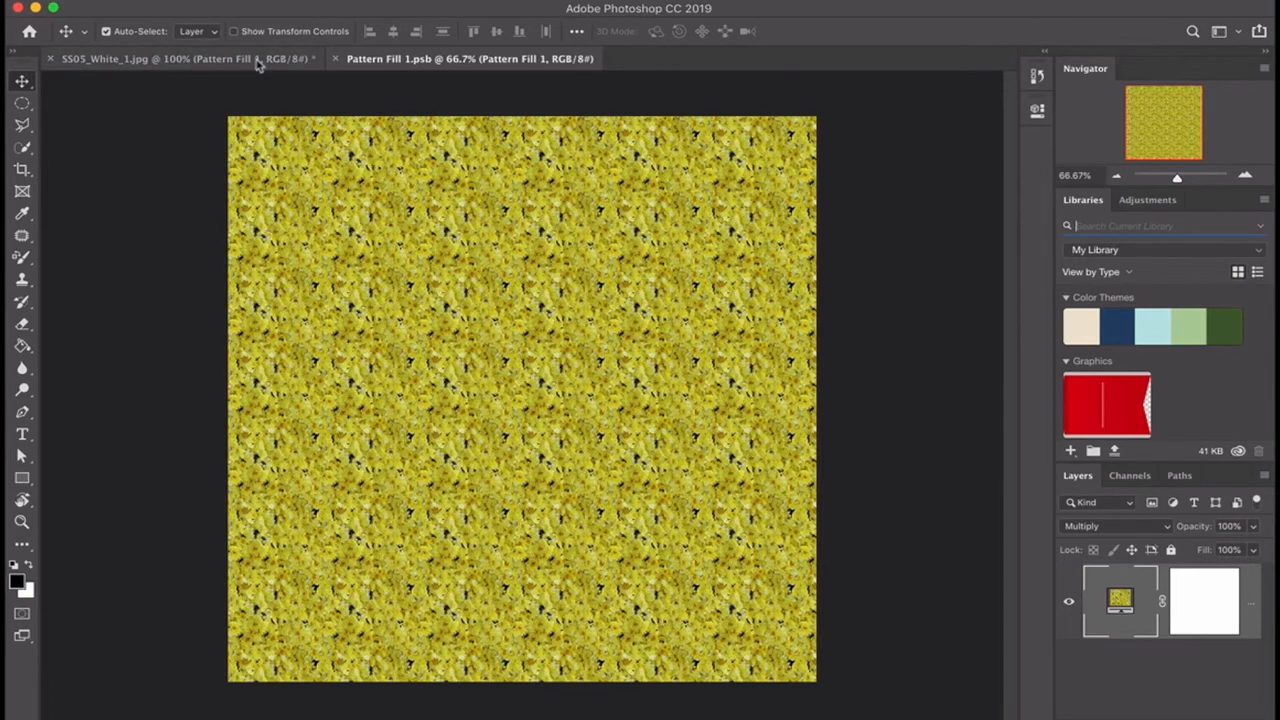
{"action": "left_click", "coordinate": [262, 62]}
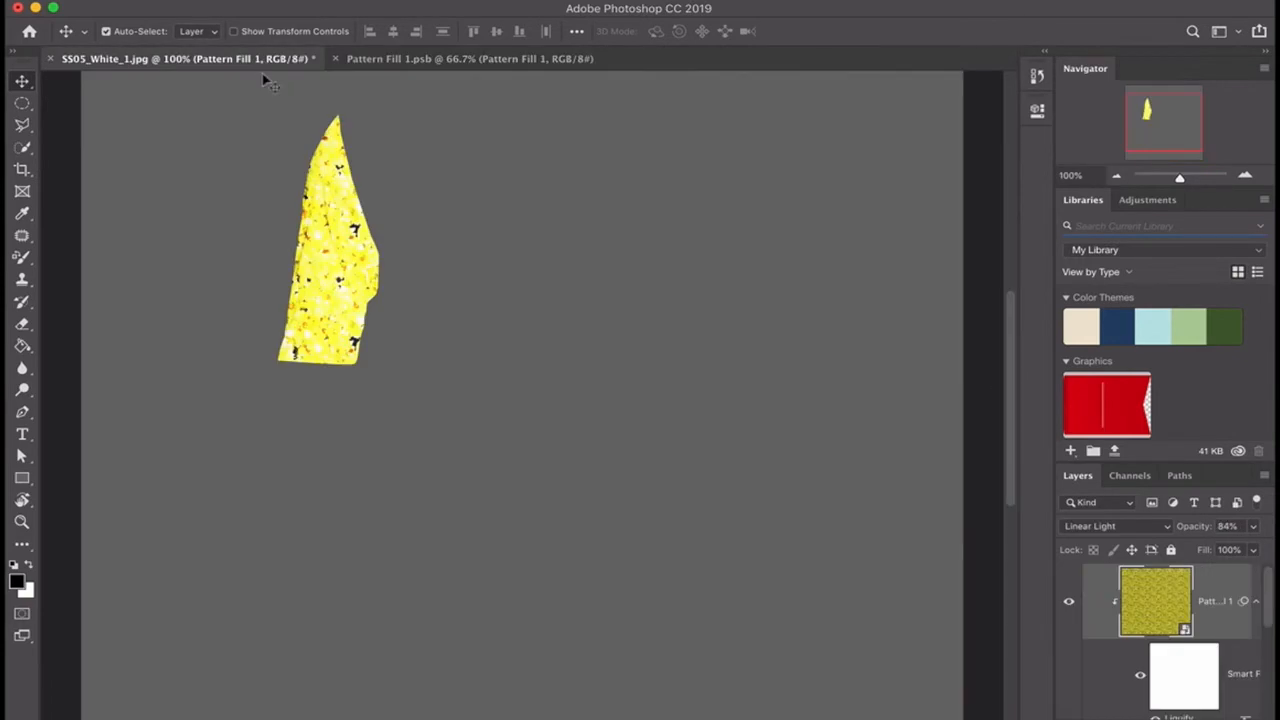
Step: Set the flower pattern layer's blend mode to Multiply and inspect the sleeve's folds at 300%
{"action": "left_click", "coordinate": [1113, 527]}
{"action": "left_click", "coordinate": [1083, 341]}
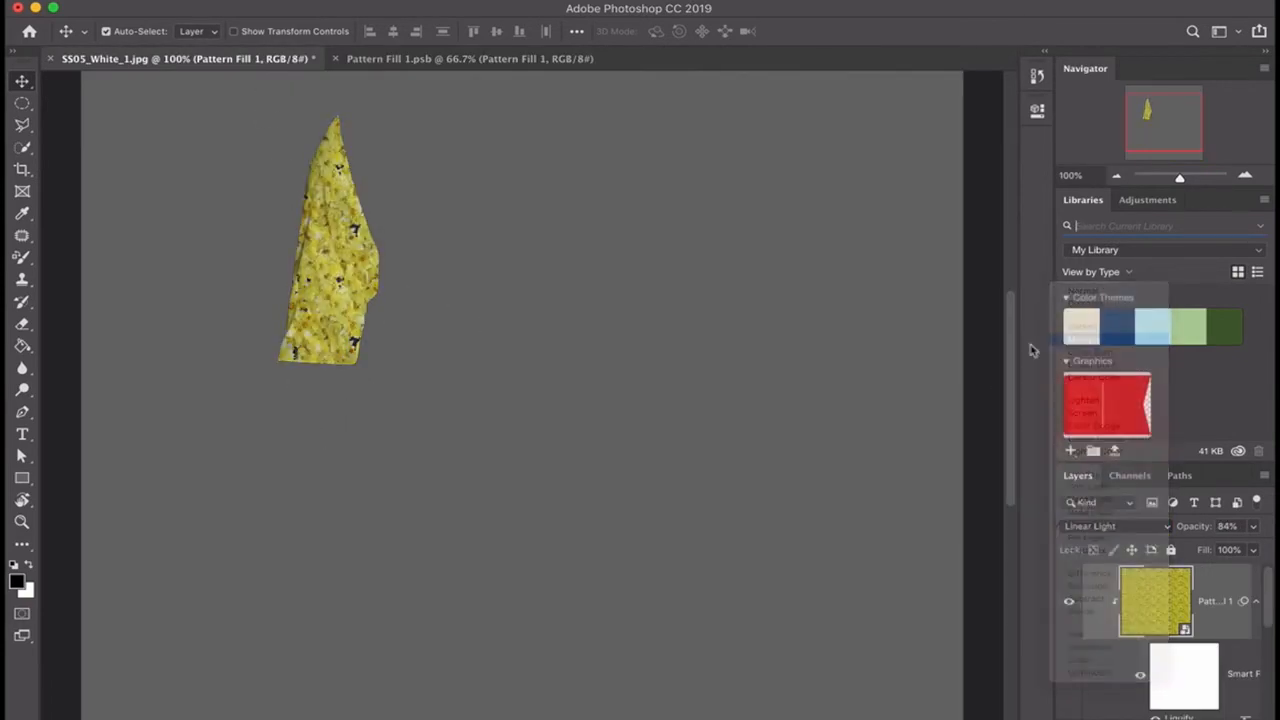
{"action": "key", "text": "super+plus"}
{"action": "key", "text": "super+plus"}
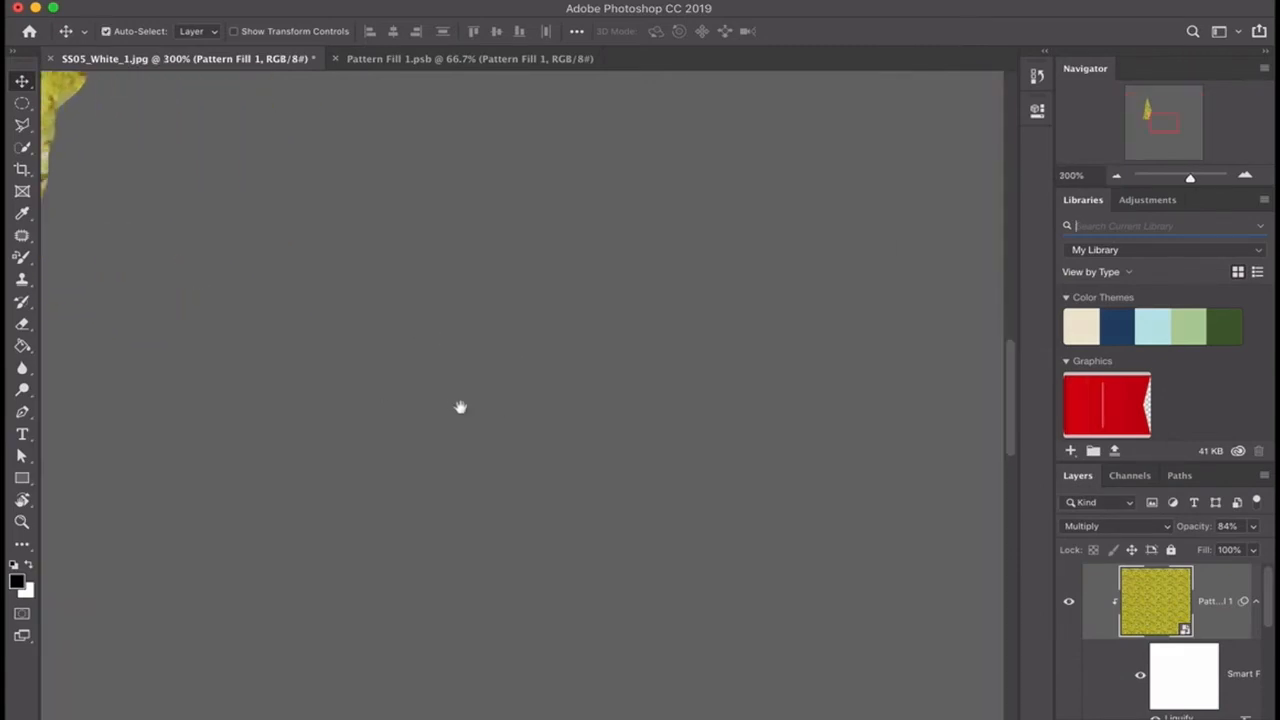
{"action": "left_click_drag", "start_coordinate": [460, 407], "coordinate": [895, 598]}
{"action": "left_click_drag", "start_coordinate": [515, 465], "coordinate": [657, 635]}
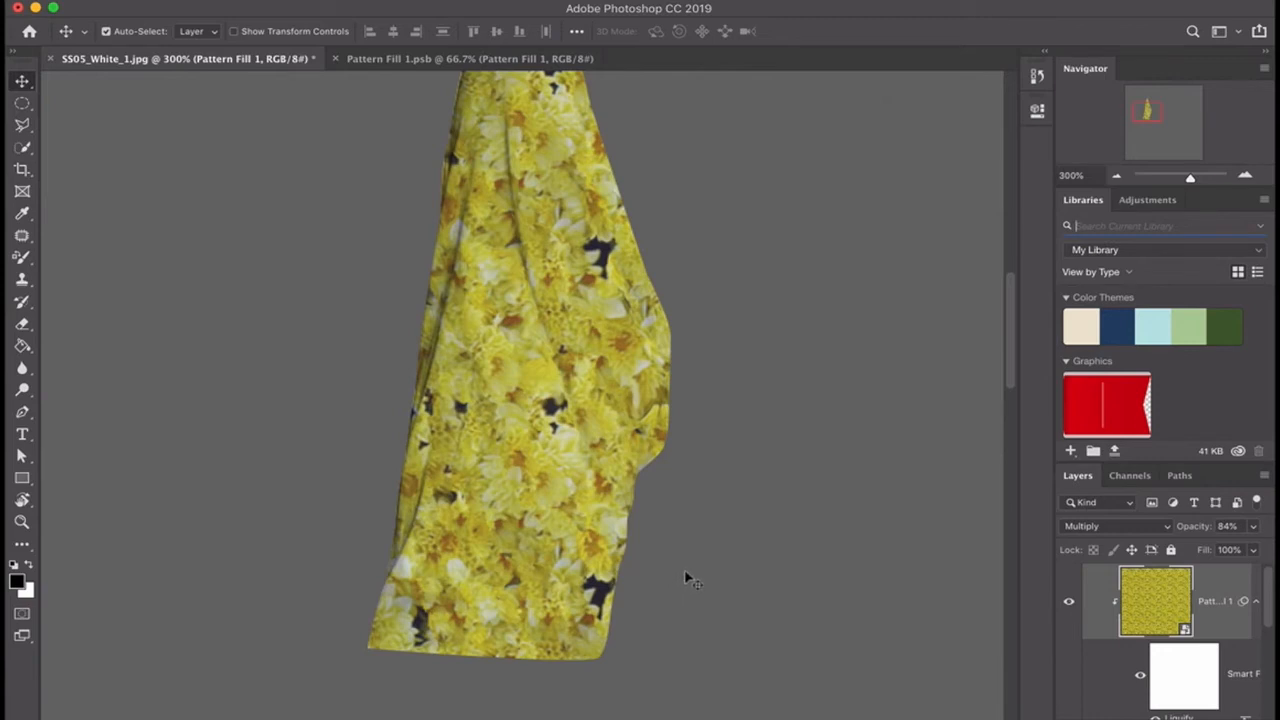
Step: Deselect all layers and view the flower-patterned sleeve at 100%
{"action": "left_click", "coordinate": [720, 548]}
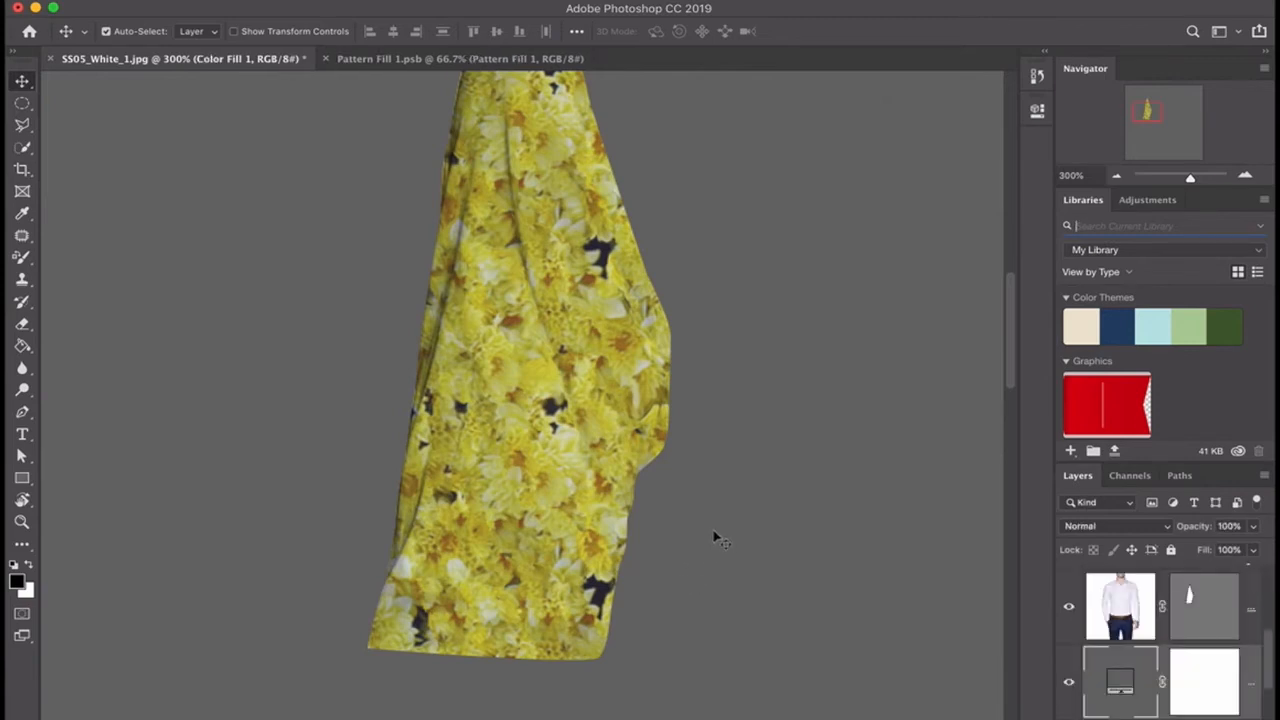
{"action": "key", "text": "super+minus"}
{"action": "key", "text": "super+minus"}
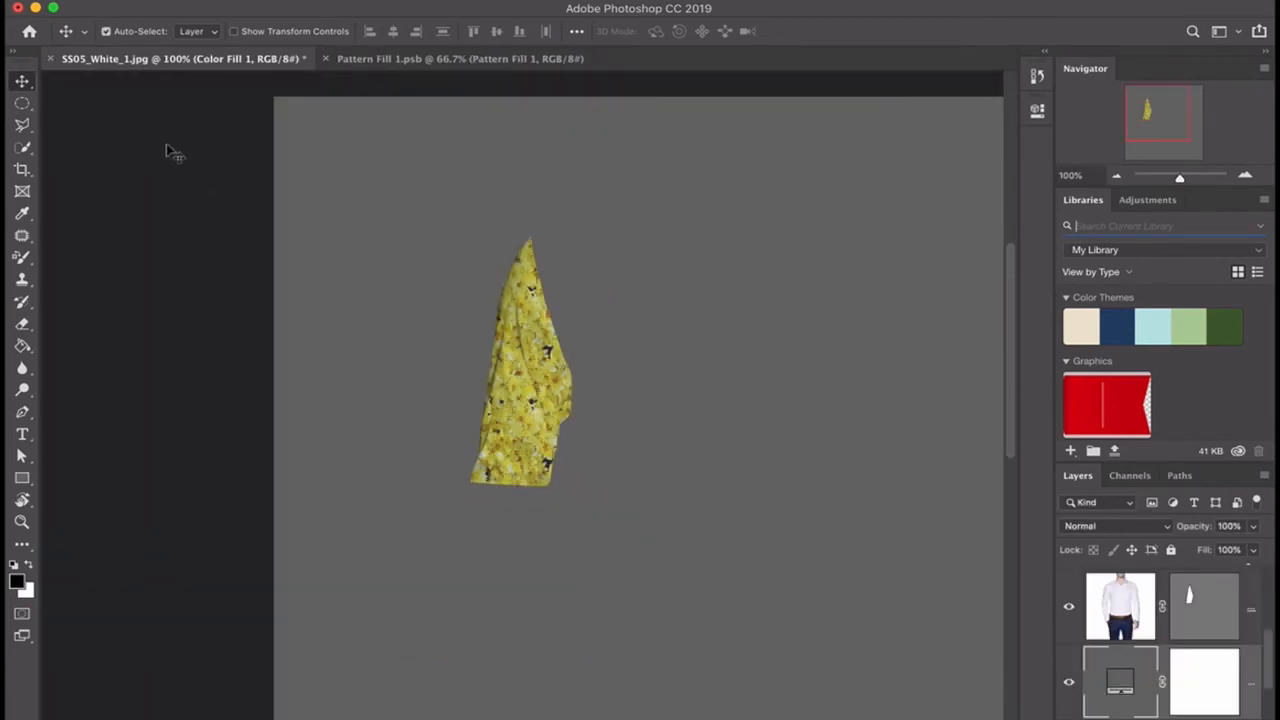
{"action": "left_click", "coordinate": [50, 81]}
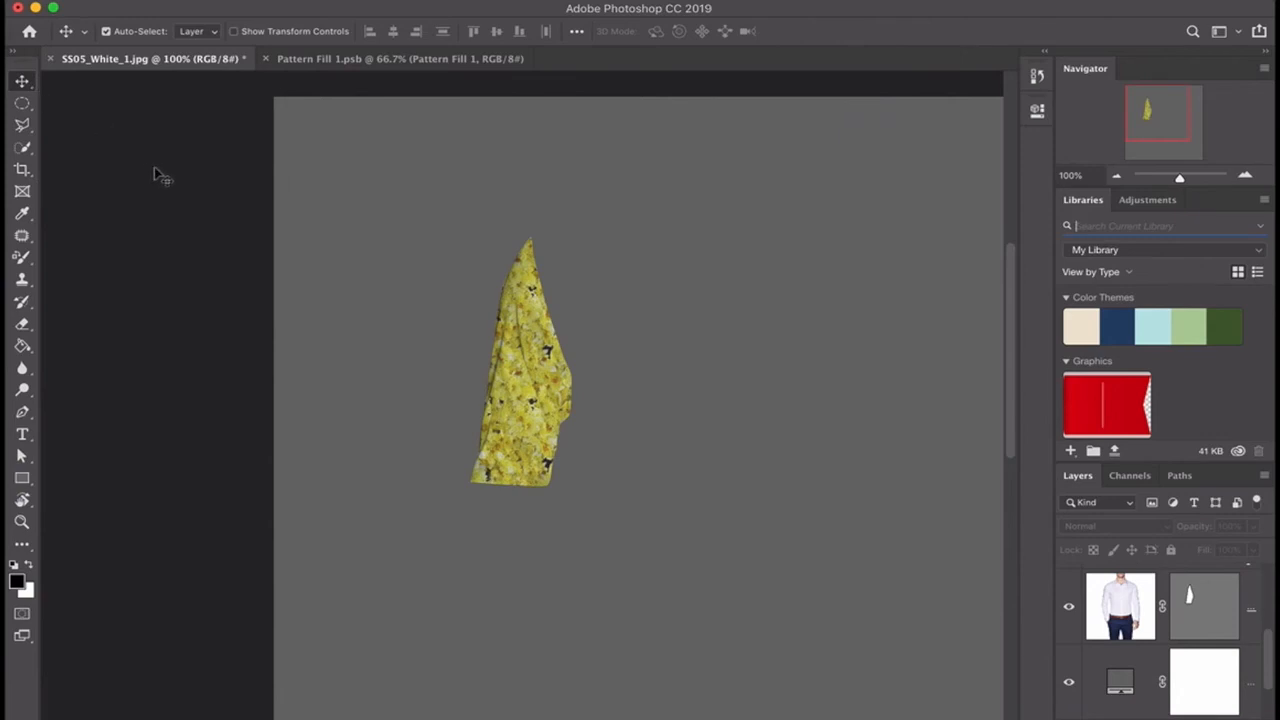